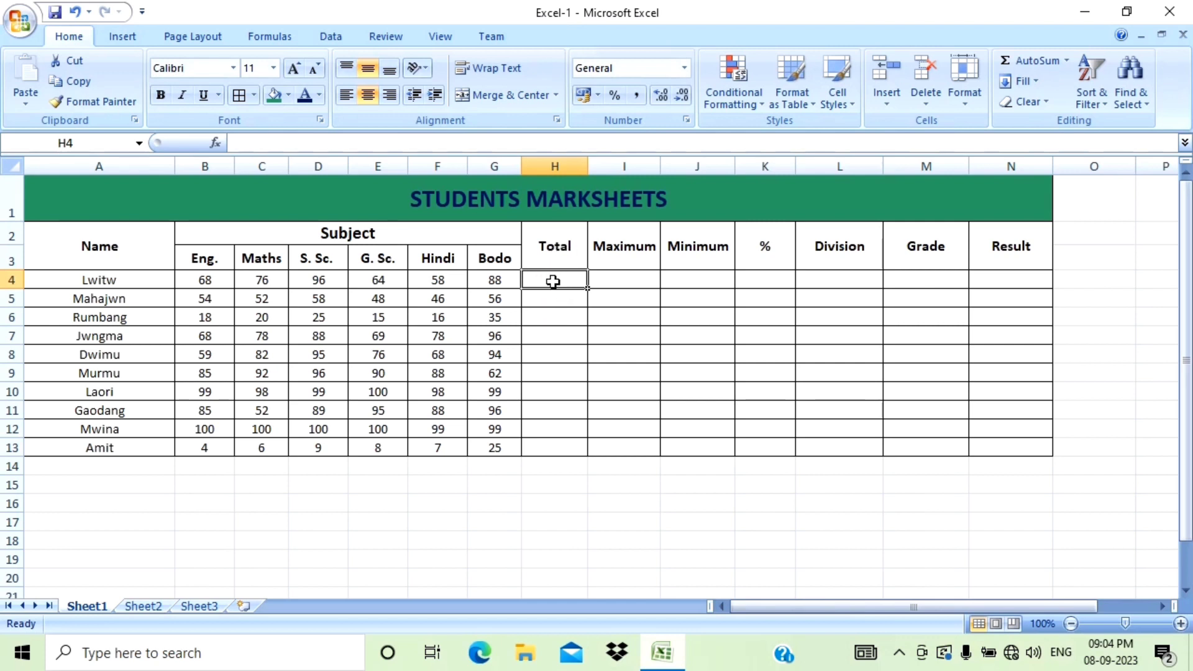
Total the first student's marks in H4 with =SUM(B4:G4) and fill the formula down through row 13.
{"action": "type", "text": "="}
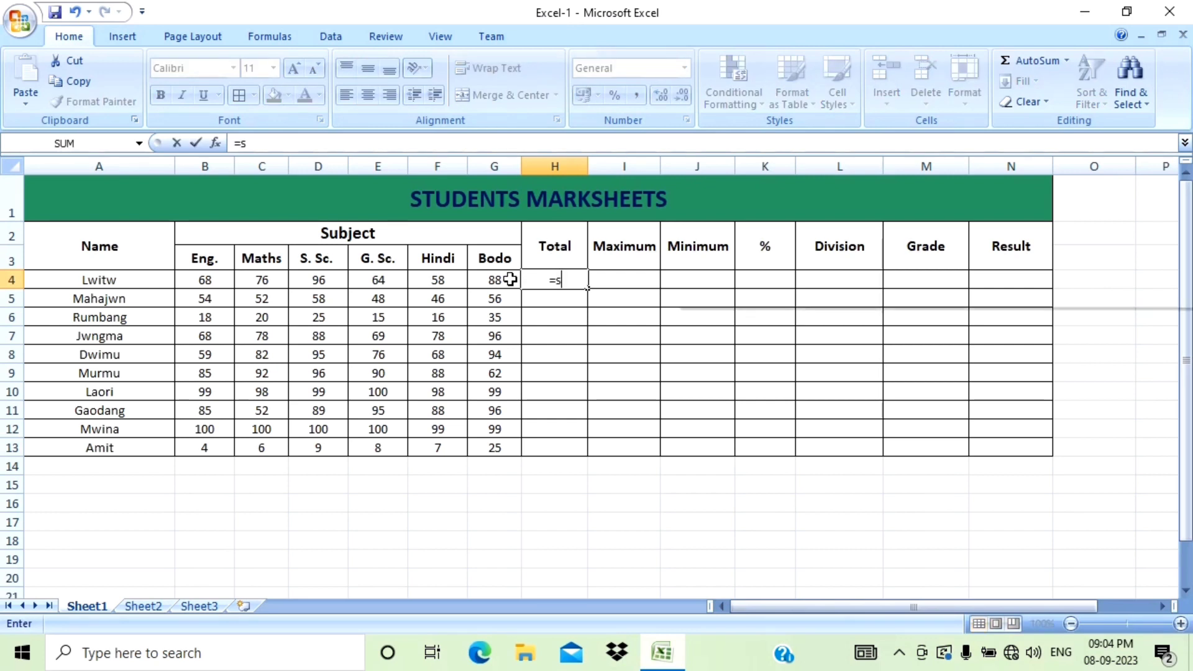
{"action": "type", "text": "sum"}
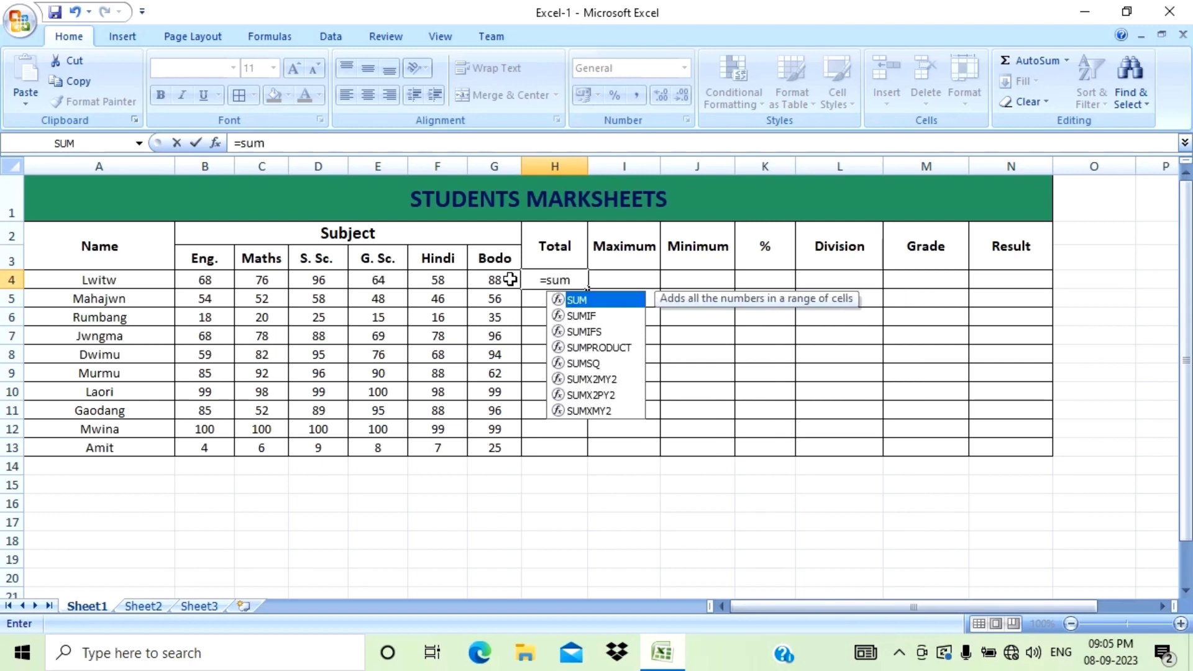
{"action": "type", "text": "("}
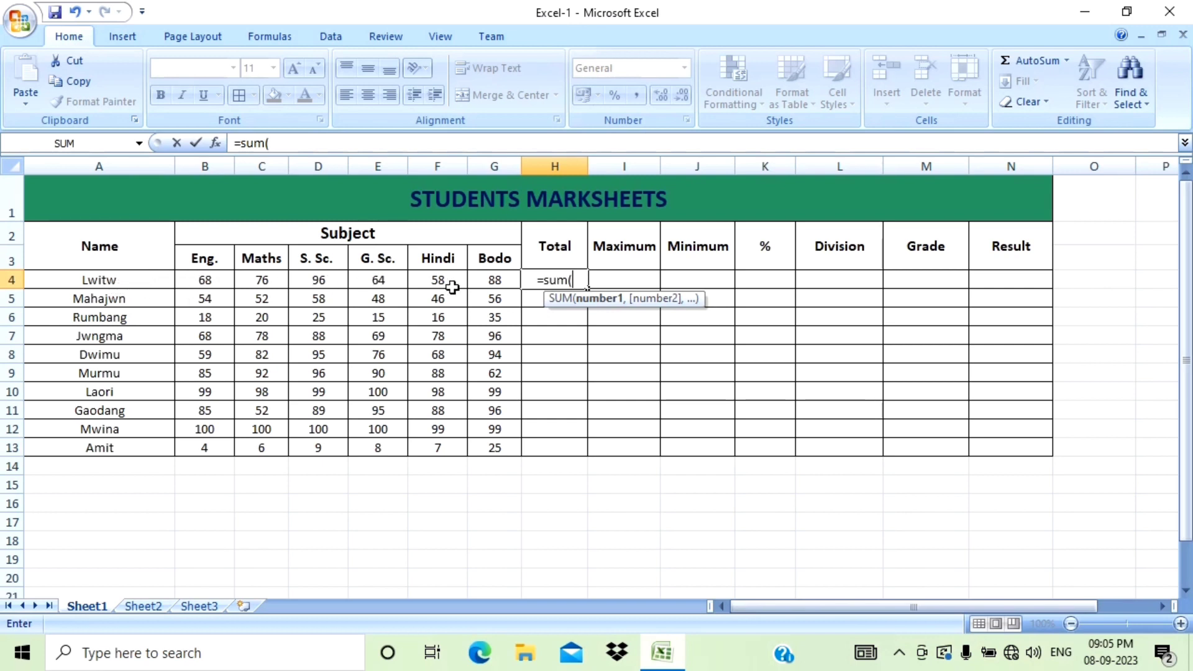
{"action": "left_click_drag", "start_coordinate": [202, 280], "coordinate": [477, 286]}
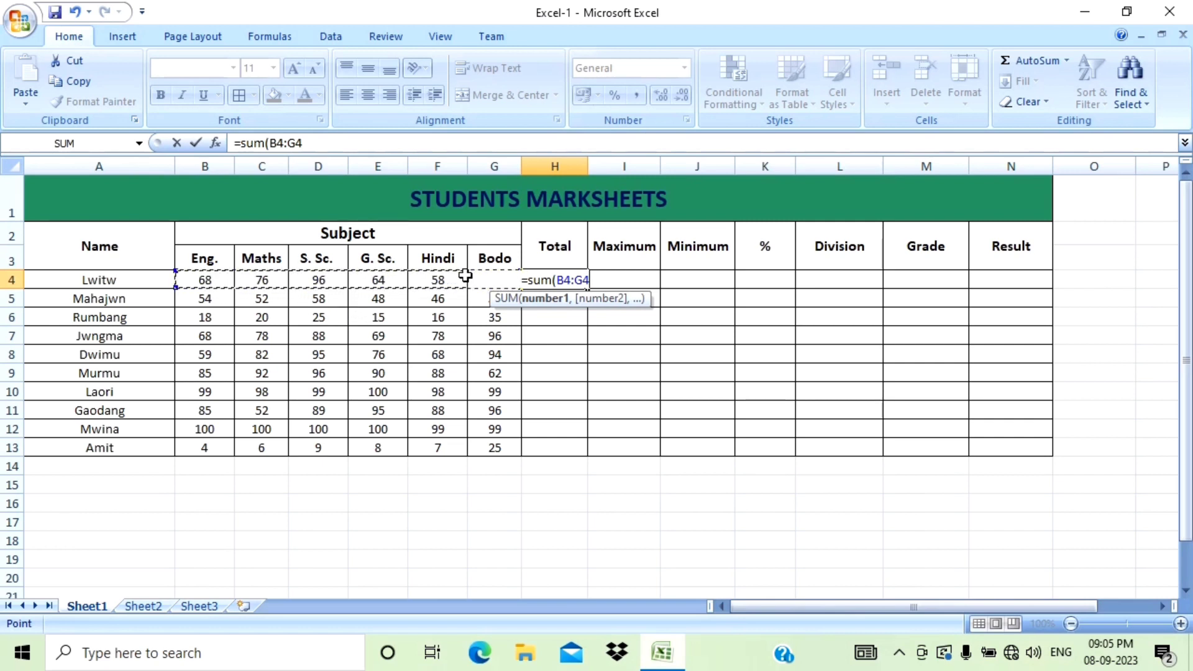
{"action": "key", "text": "Return"}
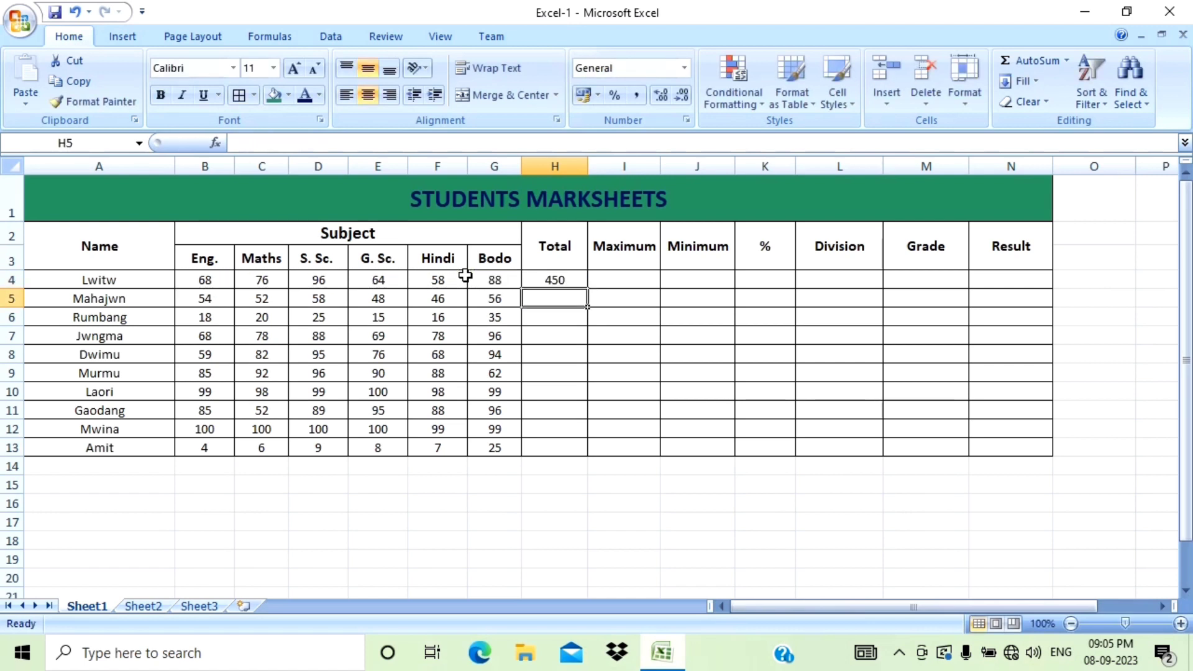
{"action": "left_click", "coordinate": [570, 276]}
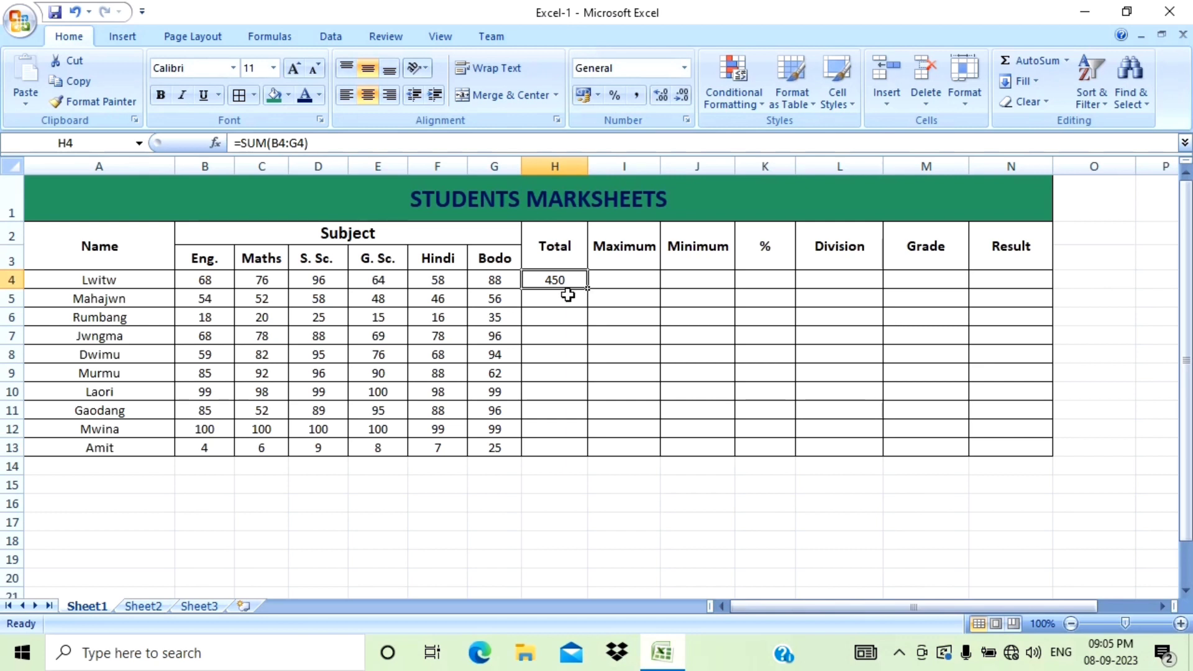
{"action": "left_click_drag", "start_coordinate": [588, 290], "coordinate": [595, 459]}
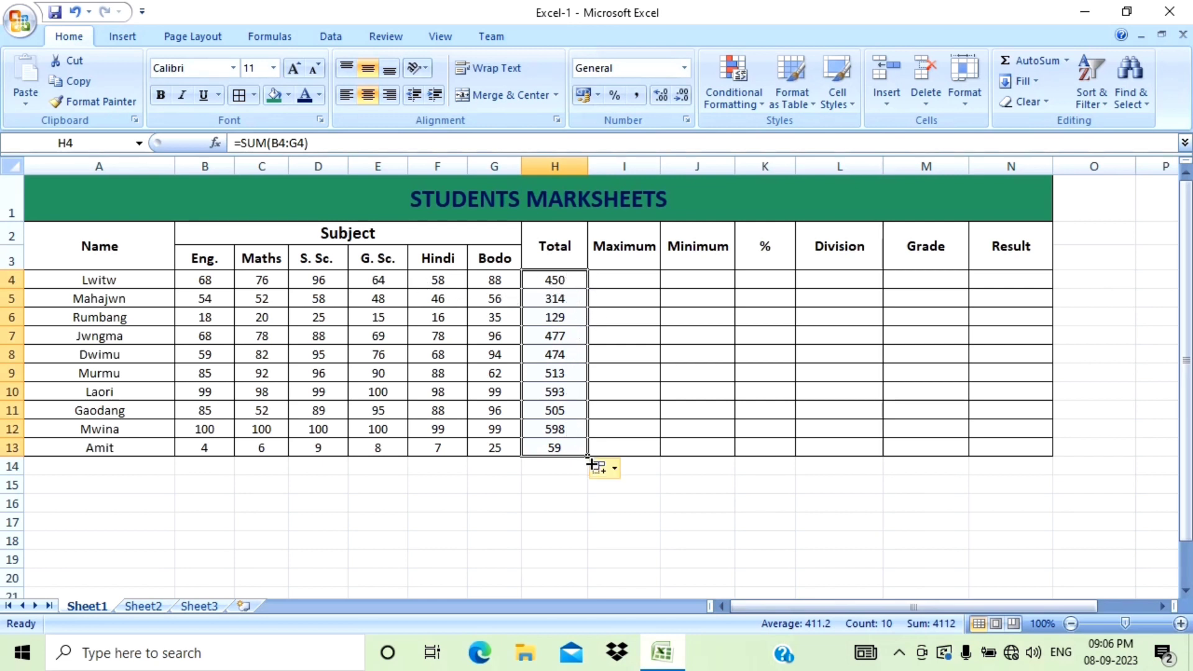
Enter =MAX(B4:G4) in the first student's Maximum cell.
{"action": "left_click", "coordinate": [602, 281]}
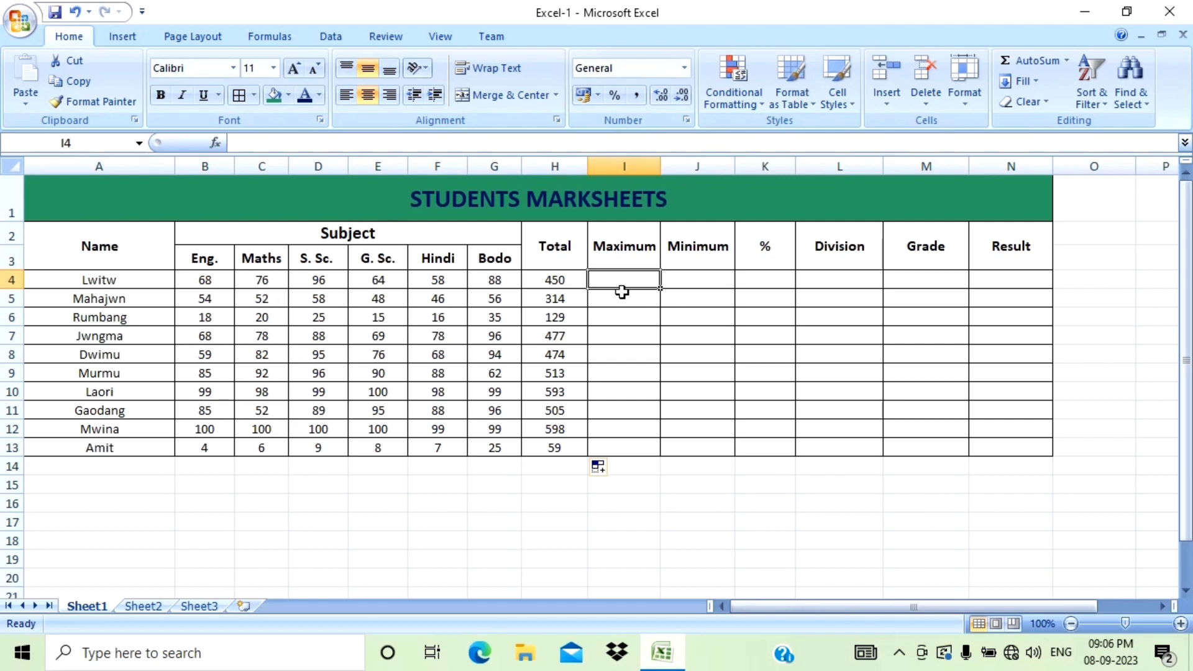
{"action": "type", "text": "="}
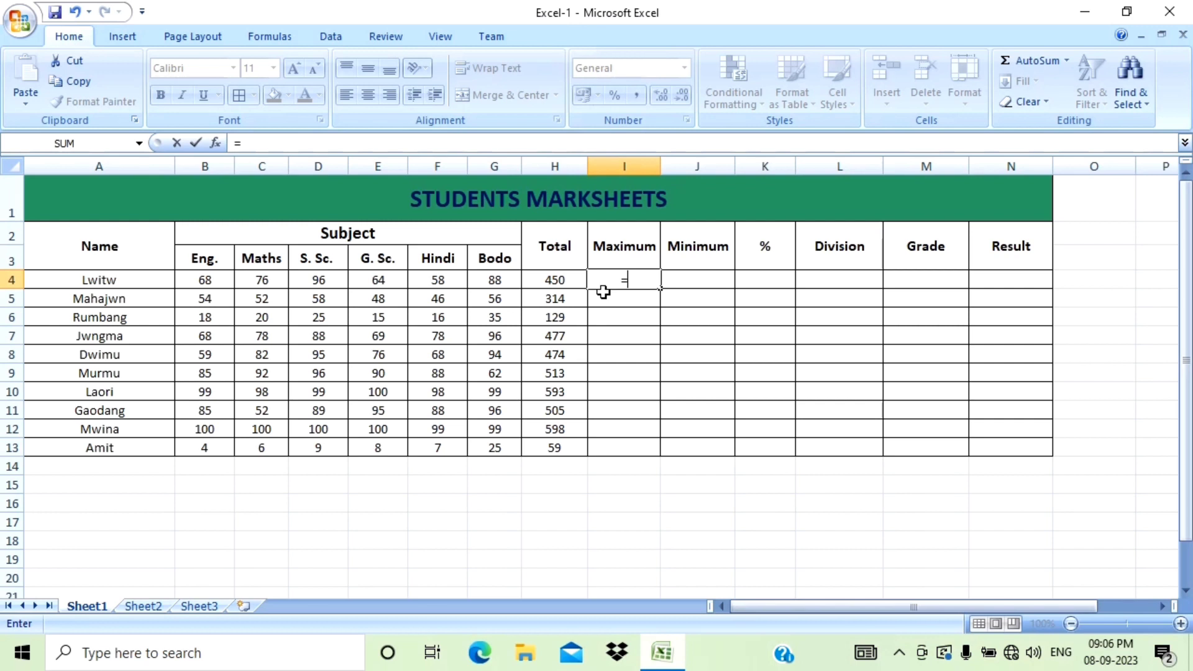
{"action": "type", "text": "ma"}
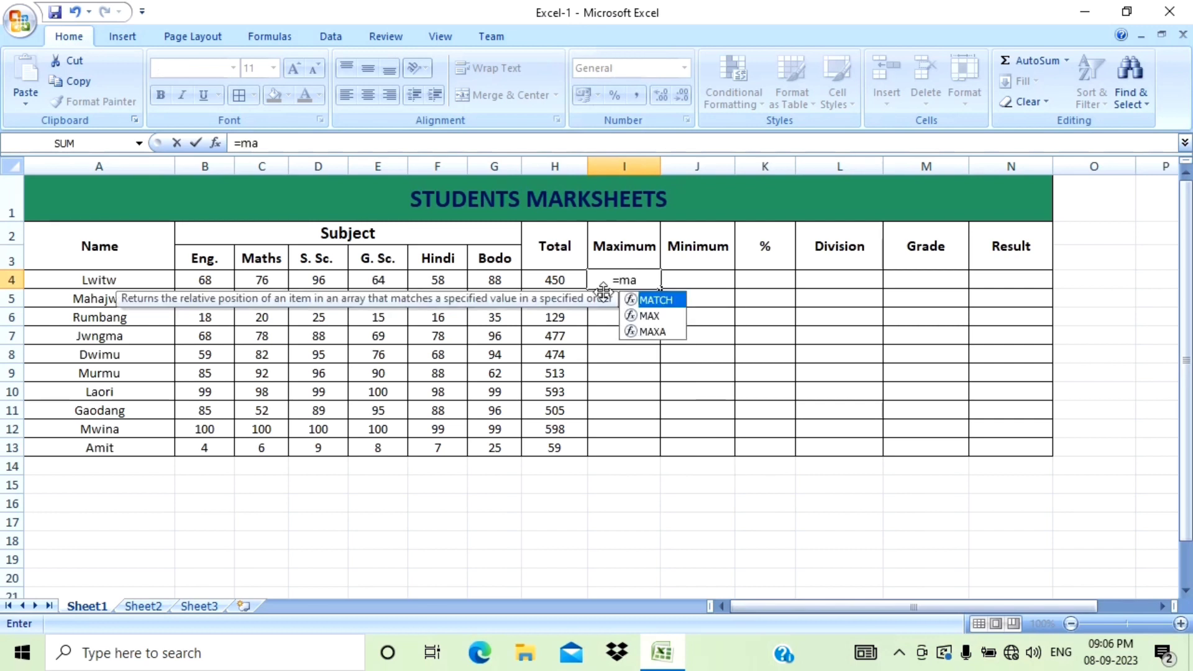
{"action": "type", "text": "x"}
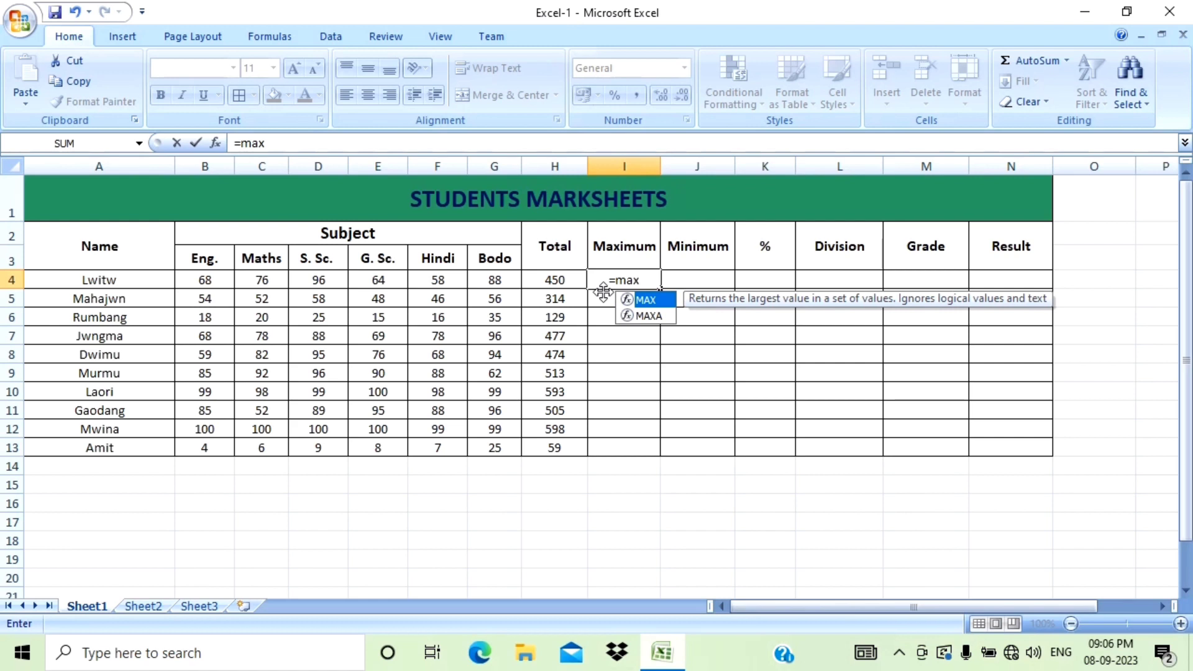
{"action": "type", "text": "("}
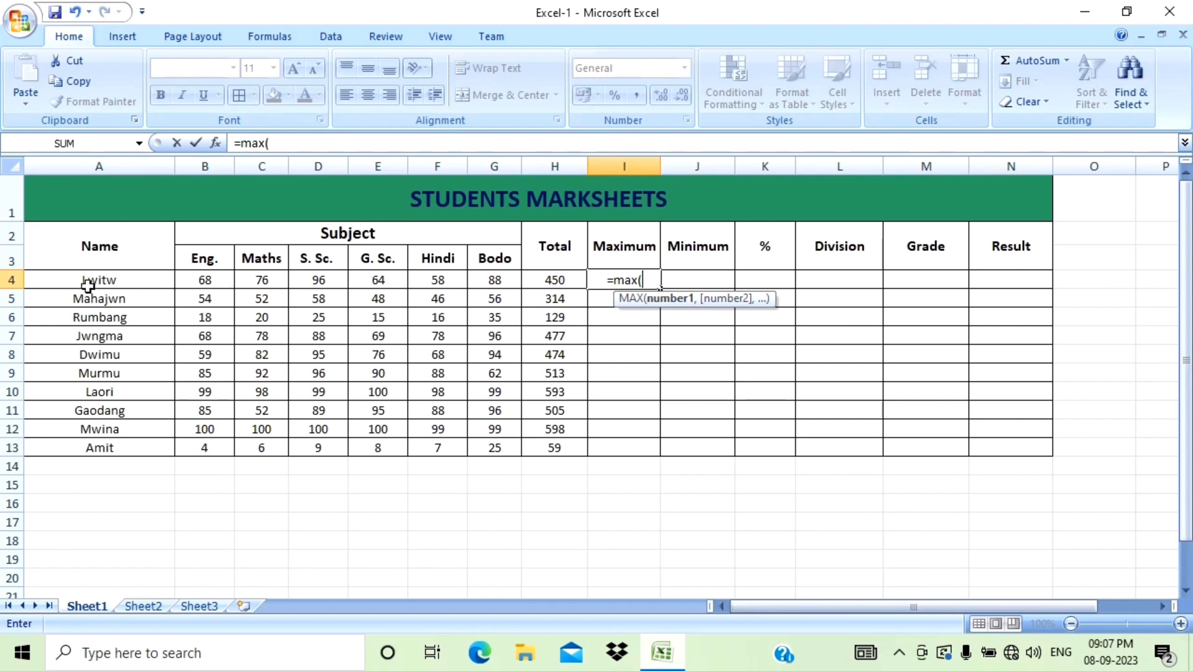
{"action": "left_click_drag", "start_coordinate": [200, 283], "coordinate": [494, 283]}
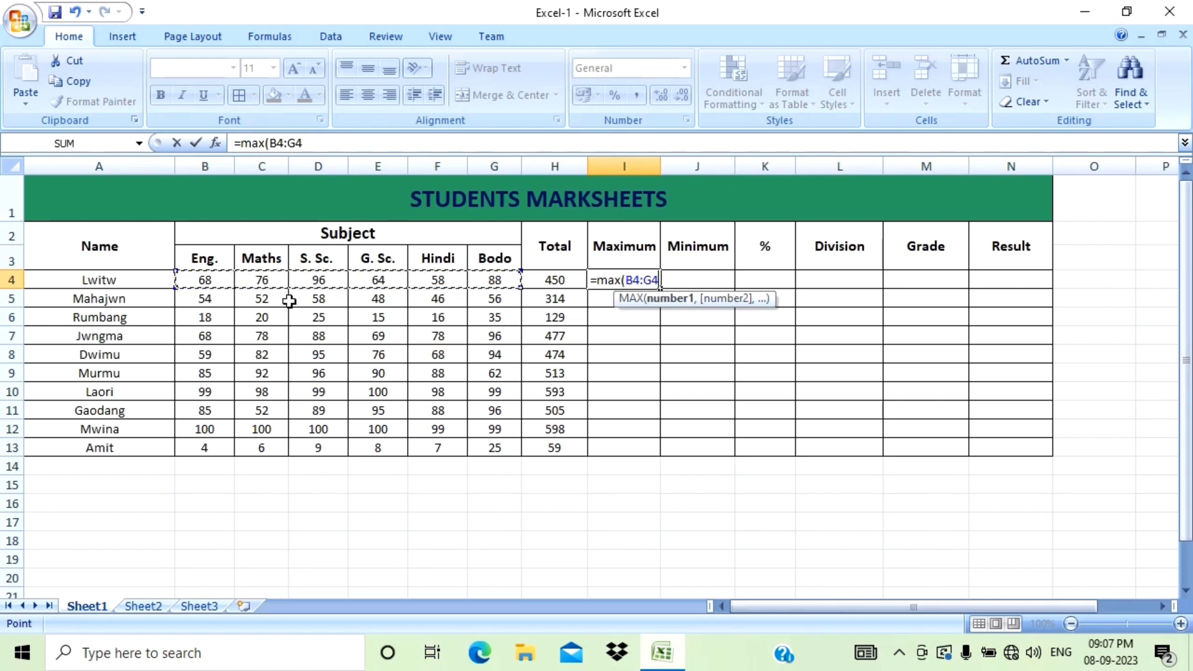
{"action": "key", "text": "Return"}
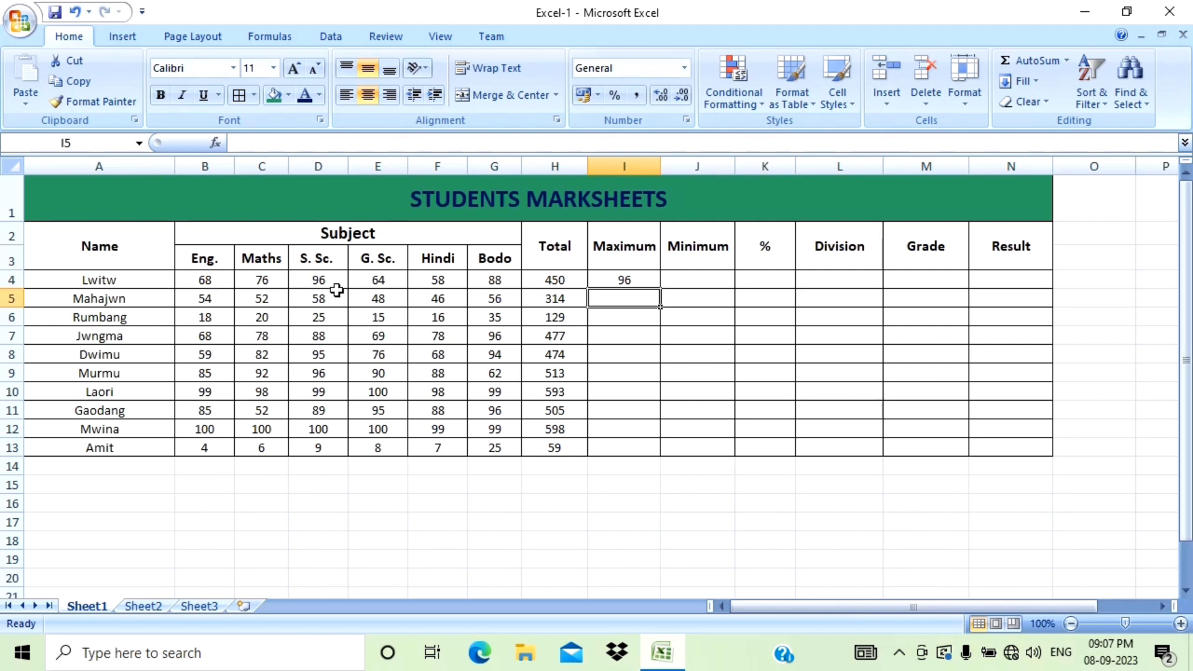
Enter =MIN(B4:G4) in the first student's Minimum cell.
{"action": "left_click", "coordinate": [694, 276]}
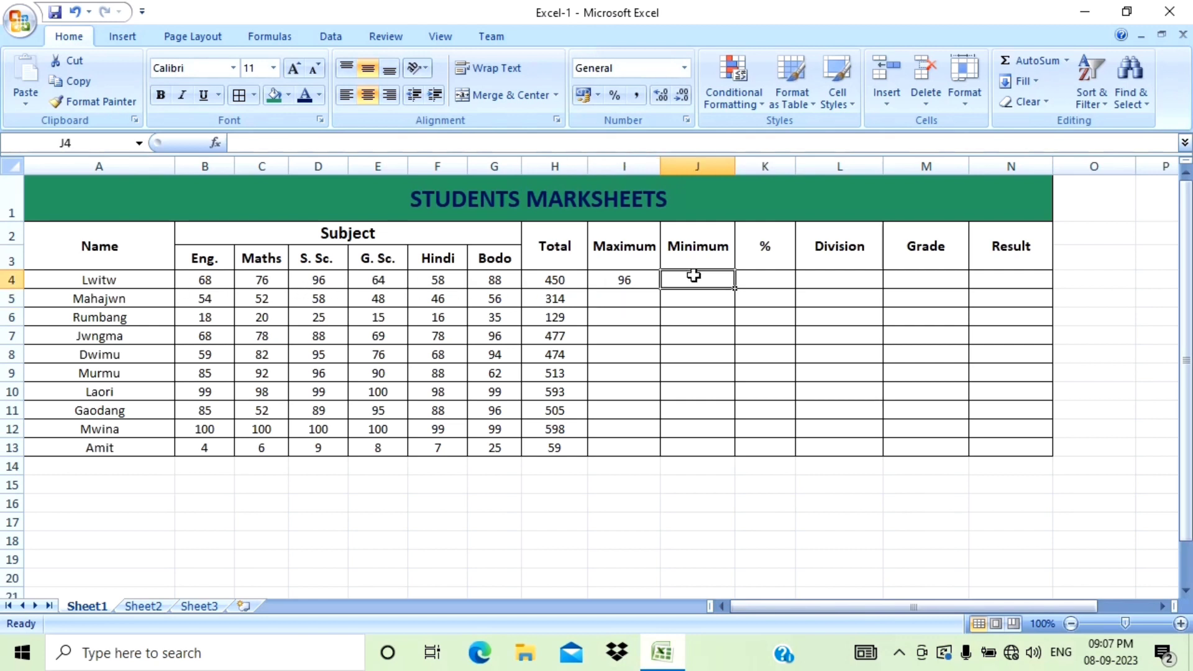
{"action": "type", "text": "="}
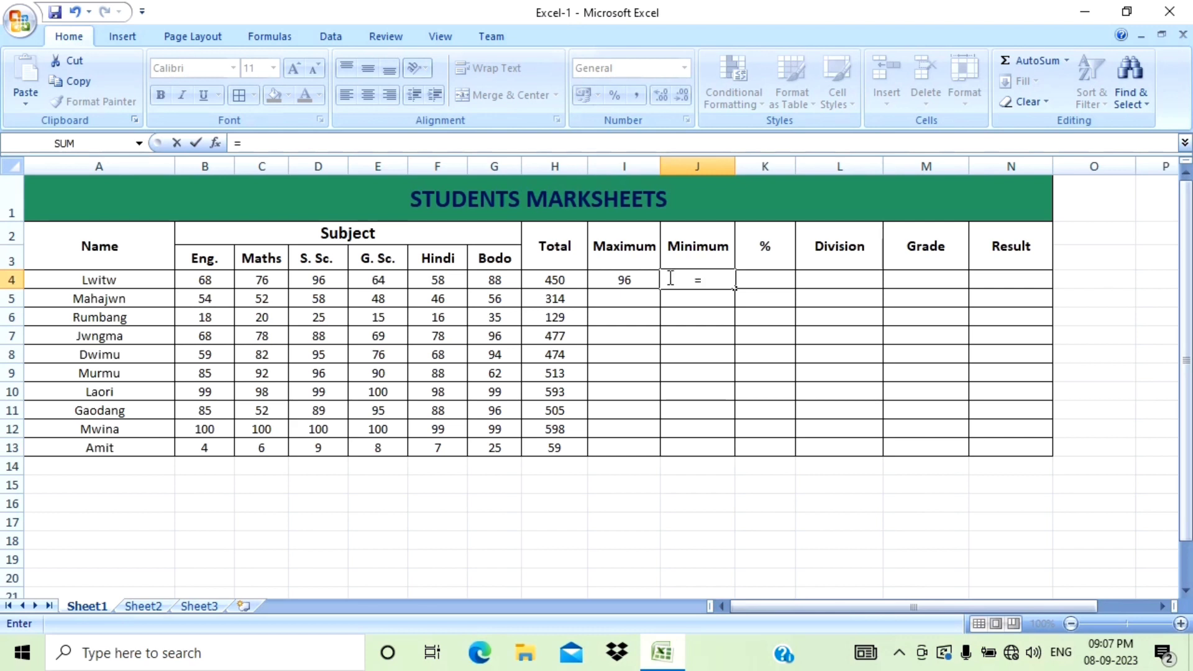
{"action": "type", "text": "min"}
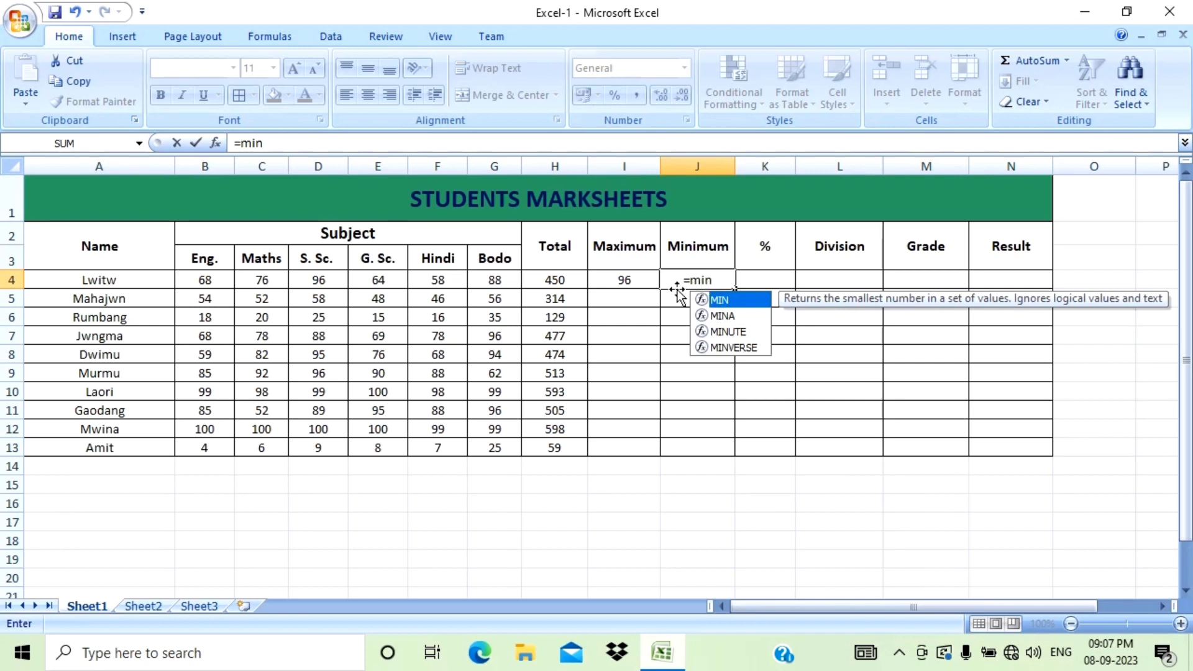
{"action": "type", "text": "("}
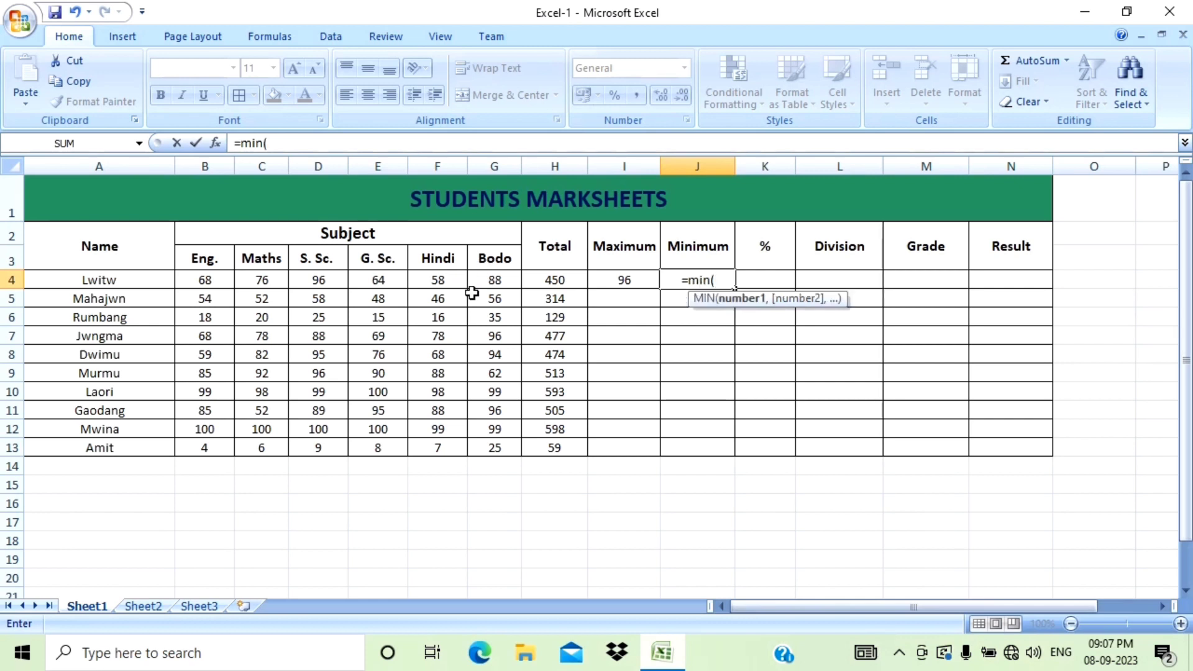
{"action": "left_click_drag", "start_coordinate": [201, 280], "coordinate": [489, 285]}
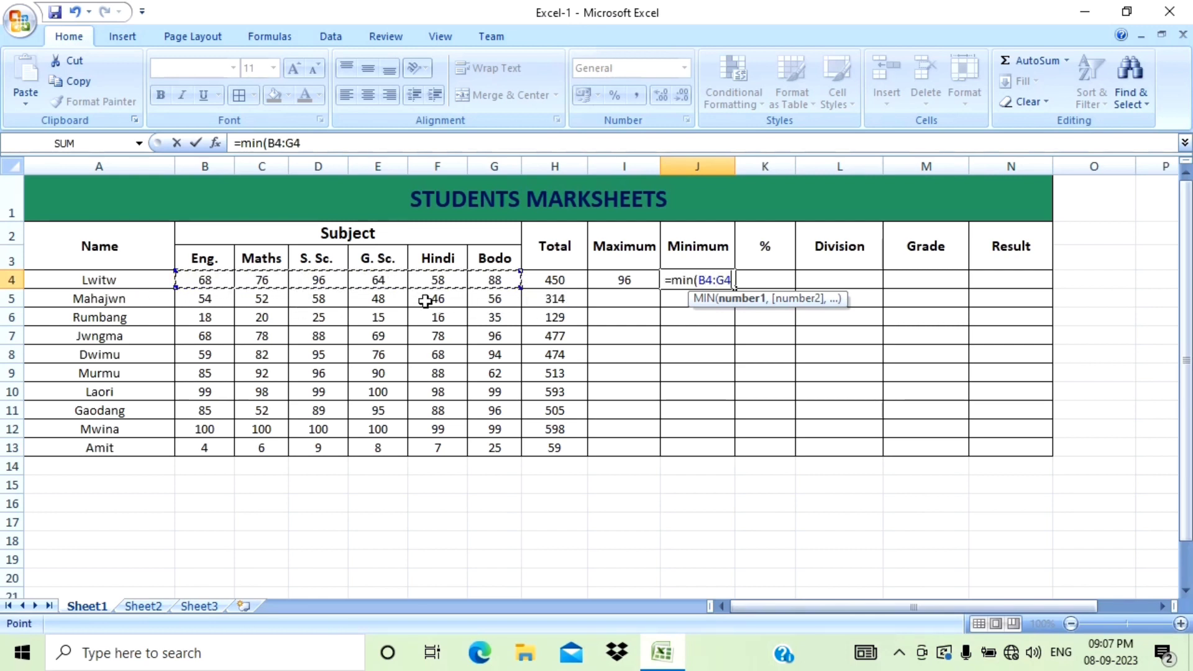
{"action": "key", "text": "Return"}
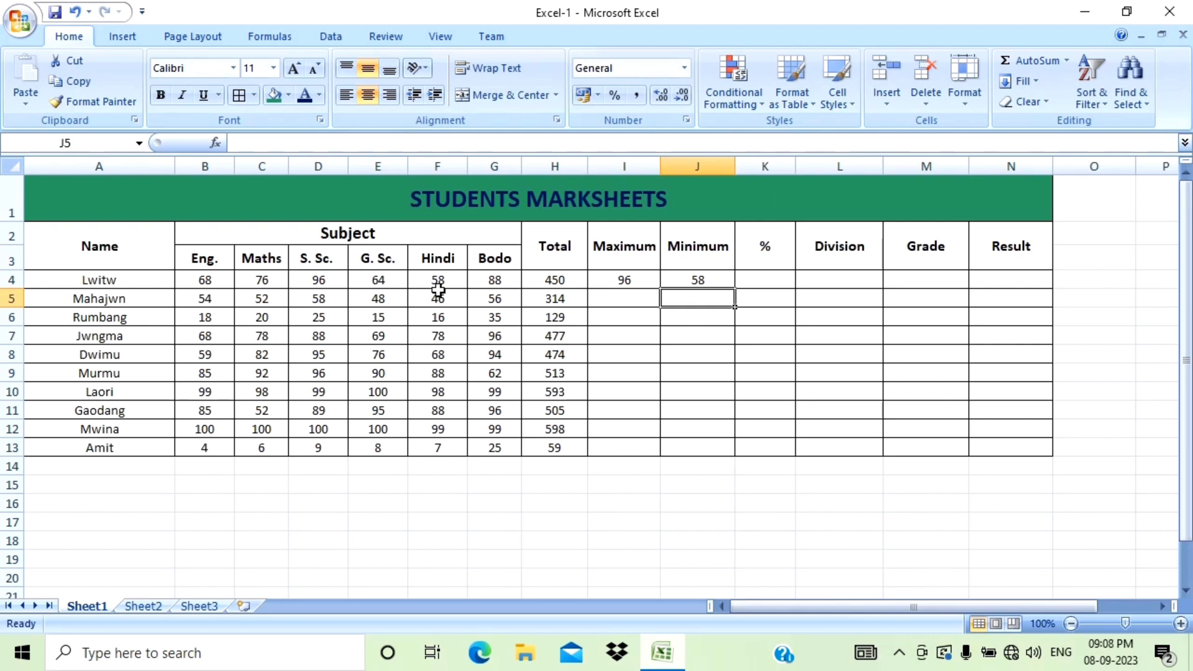
Calculate the first student's percentage in the % column with the formula =H4/6.
{"action": "left_click", "coordinate": [725, 280]}
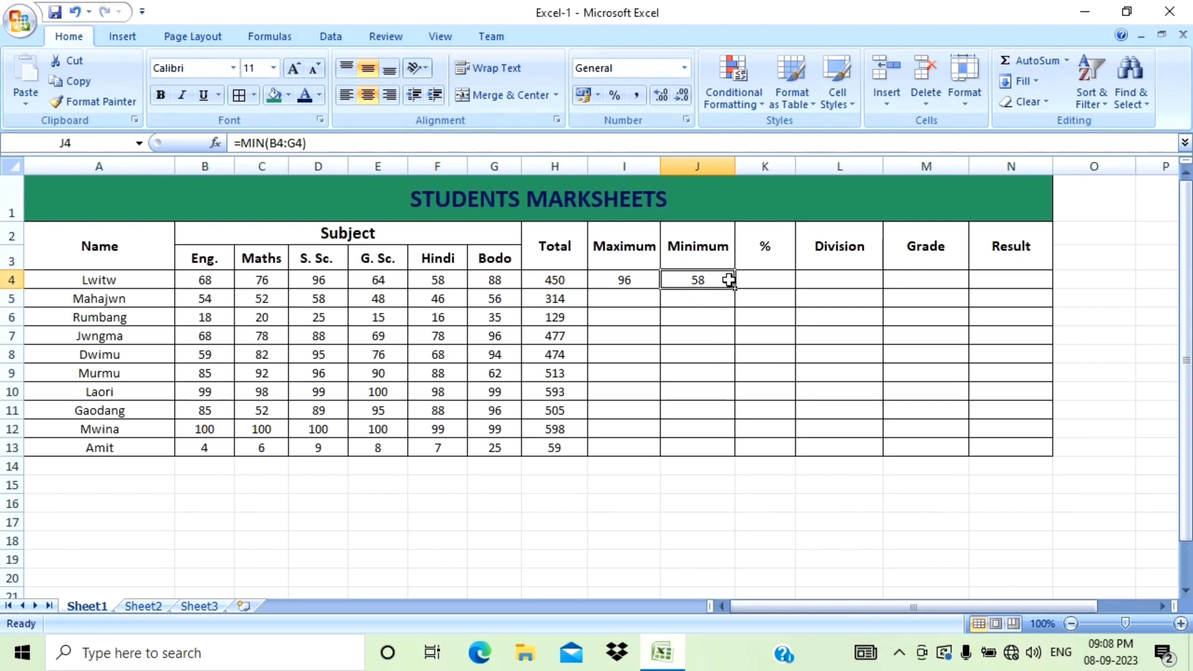
{"action": "left_click", "coordinate": [768, 286]}
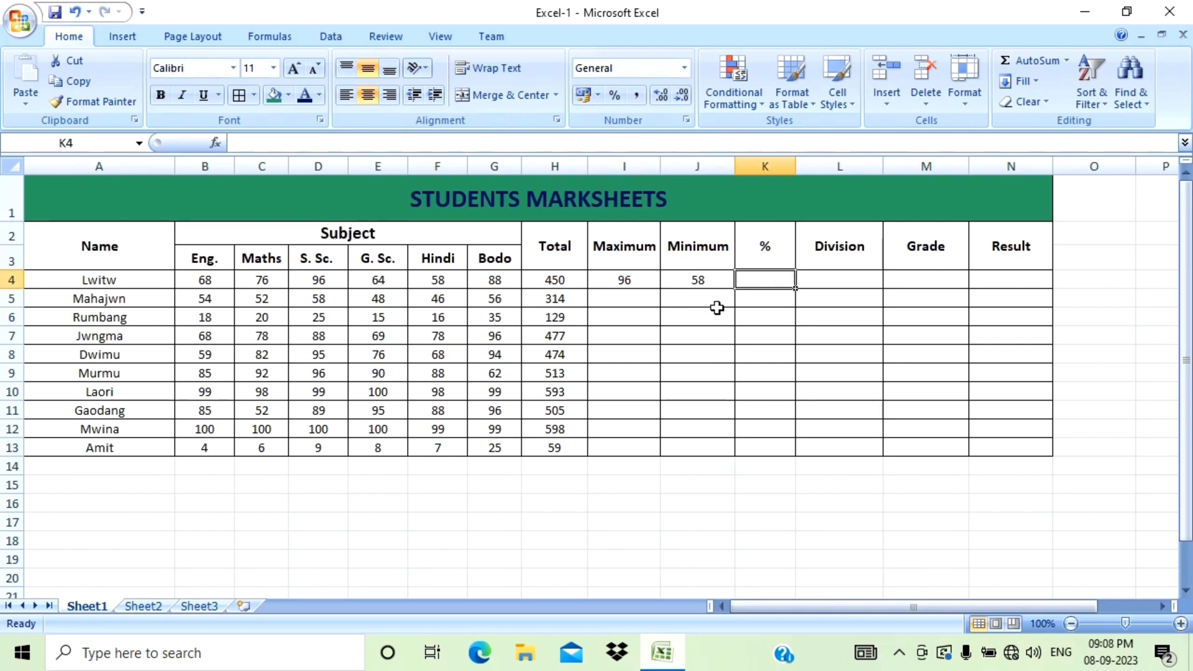
{"action": "type", "text": "="}
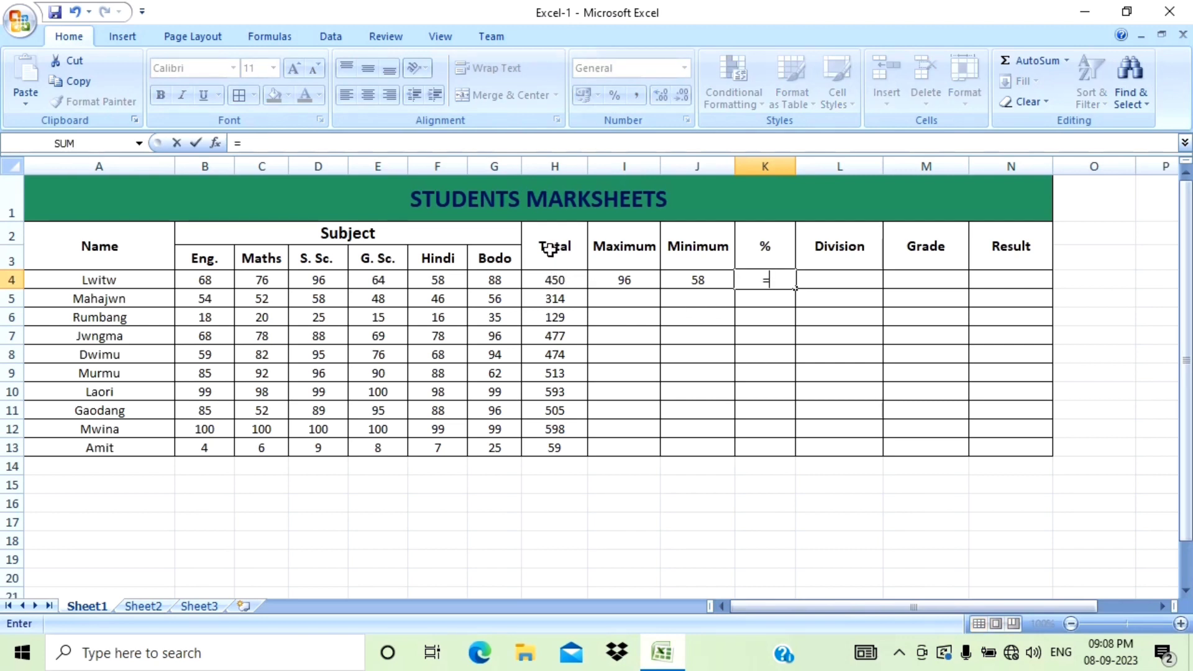
{"action": "left_click", "coordinate": [555, 282]}
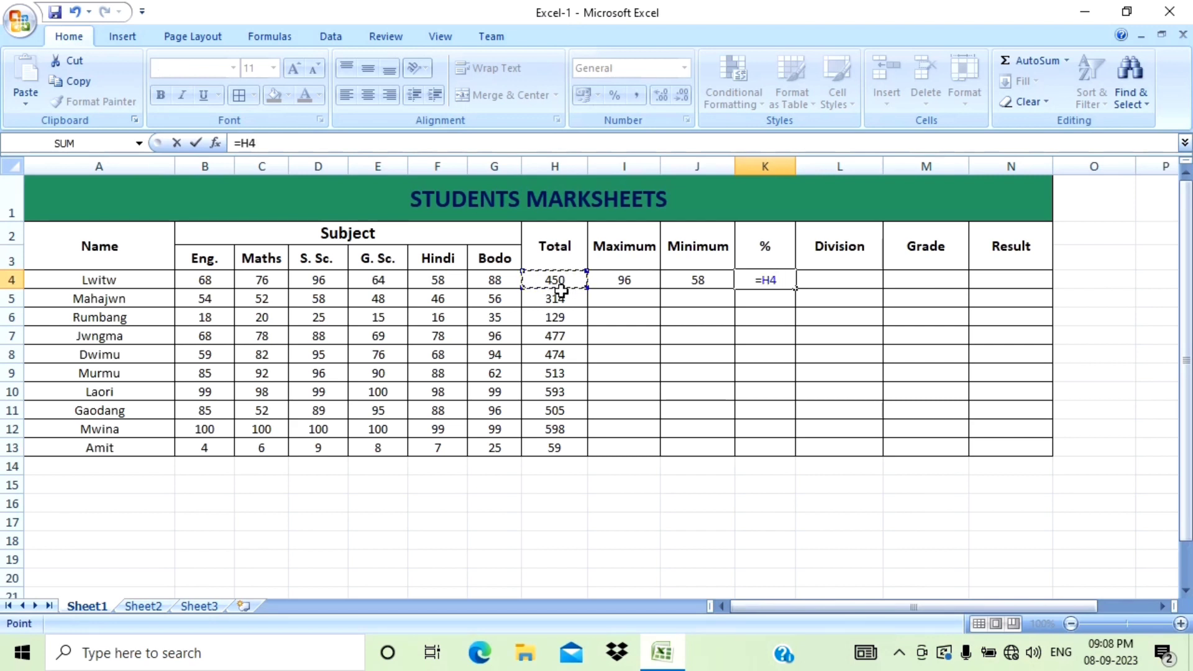
{"action": "type", "text": "/"}
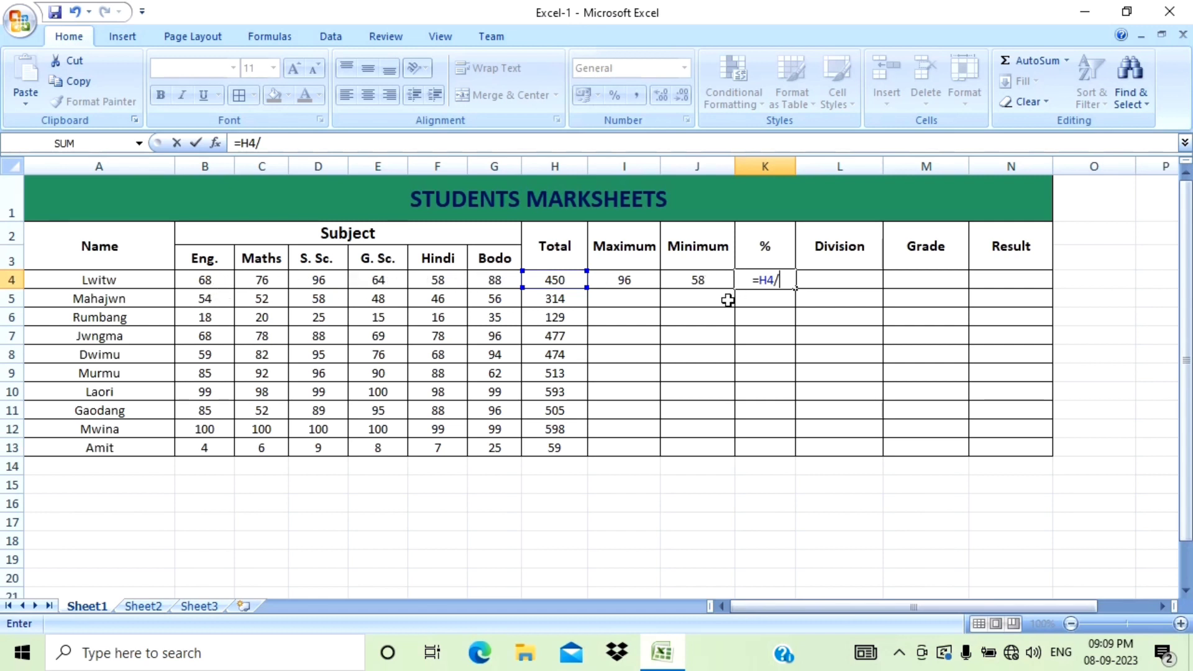
{"action": "type", "text": "6"}
{"action": "key", "text": "Return"}
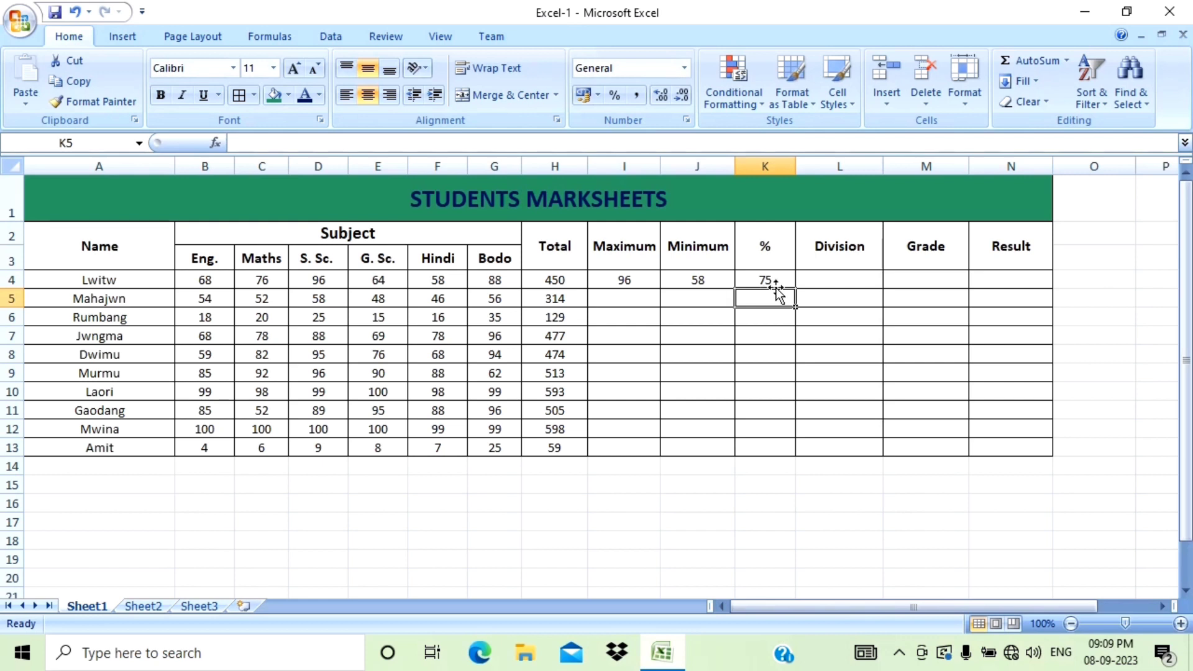
Fill the Maximum formula down through row 13.
{"action": "left_click", "coordinate": [831, 276]}
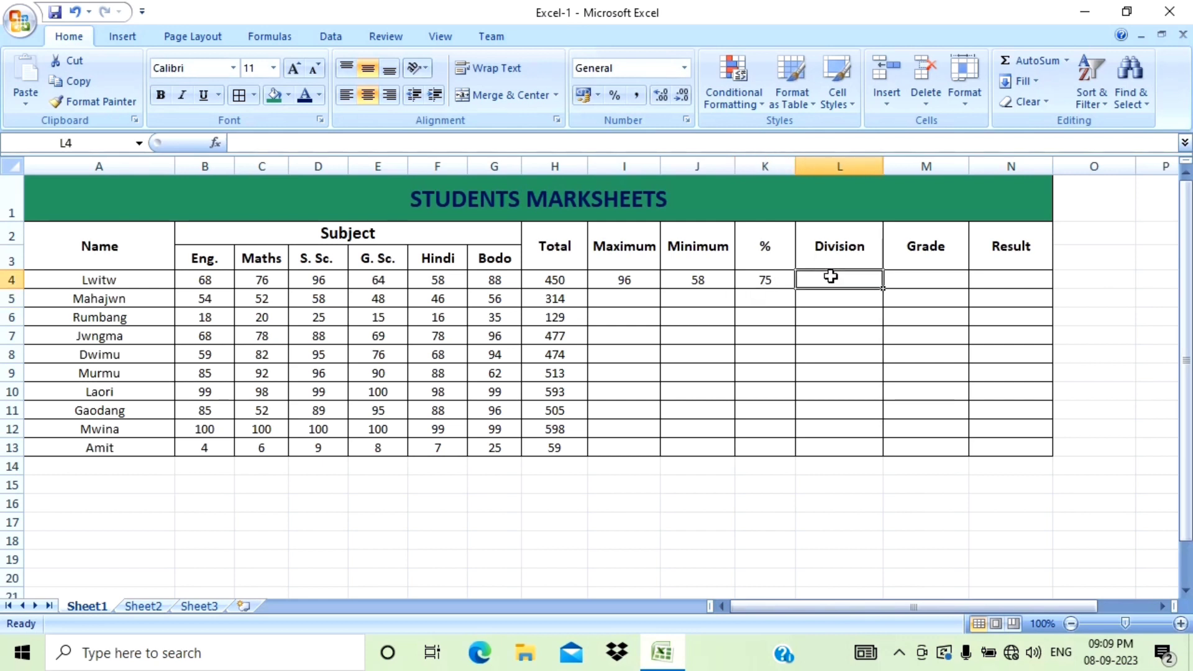
{"action": "left_click", "coordinate": [635, 281]}
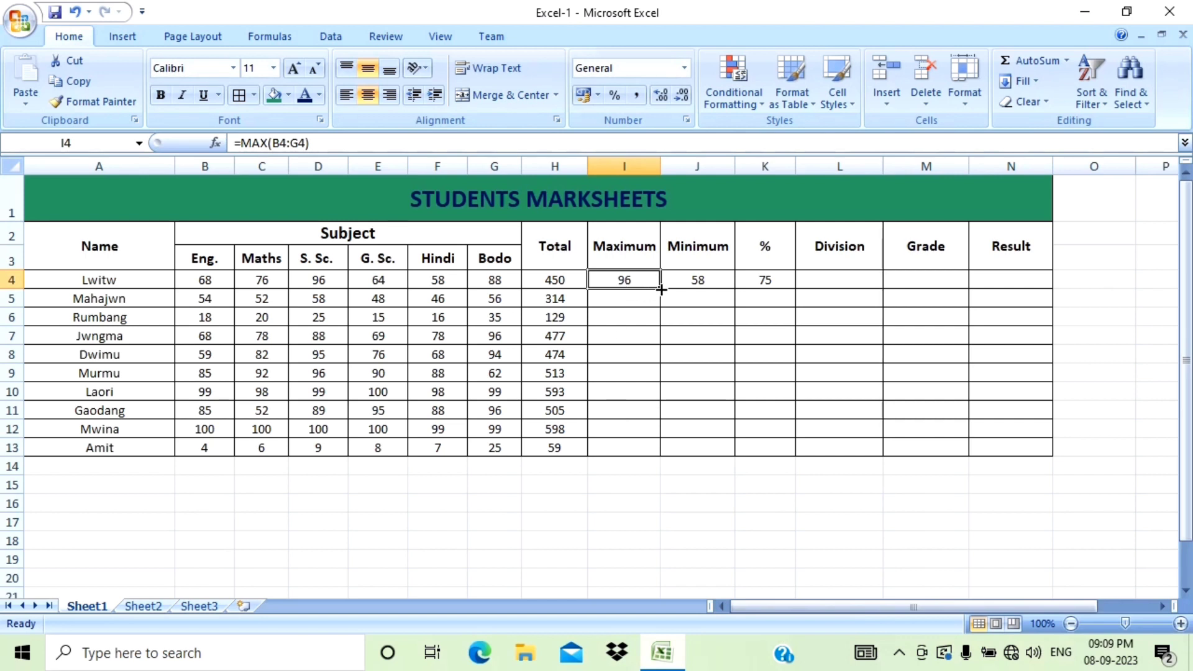
{"action": "left_click_drag", "start_coordinate": [660, 289], "coordinate": [653, 451]}
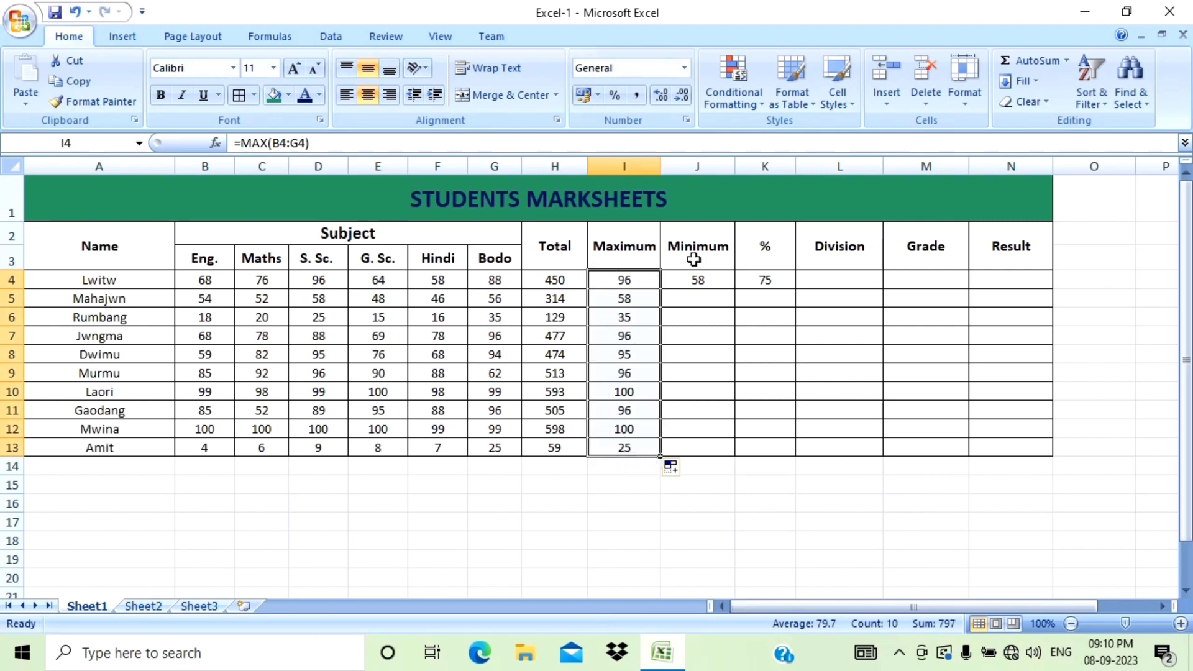
{"action": "left_click", "coordinate": [645, 440]}
Fill the Minimum and percentage formulas down through row 13.
{"action": "left_click", "coordinate": [706, 279]}
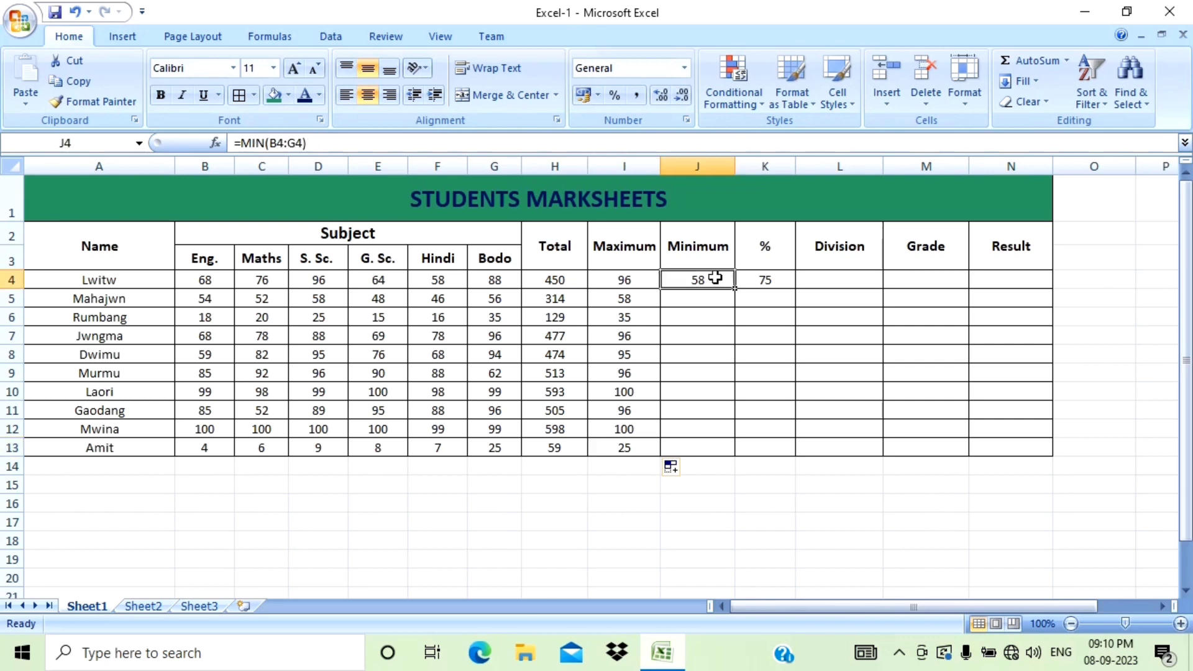
{"action": "left_click_drag", "start_coordinate": [739, 290], "coordinate": [749, 461]}
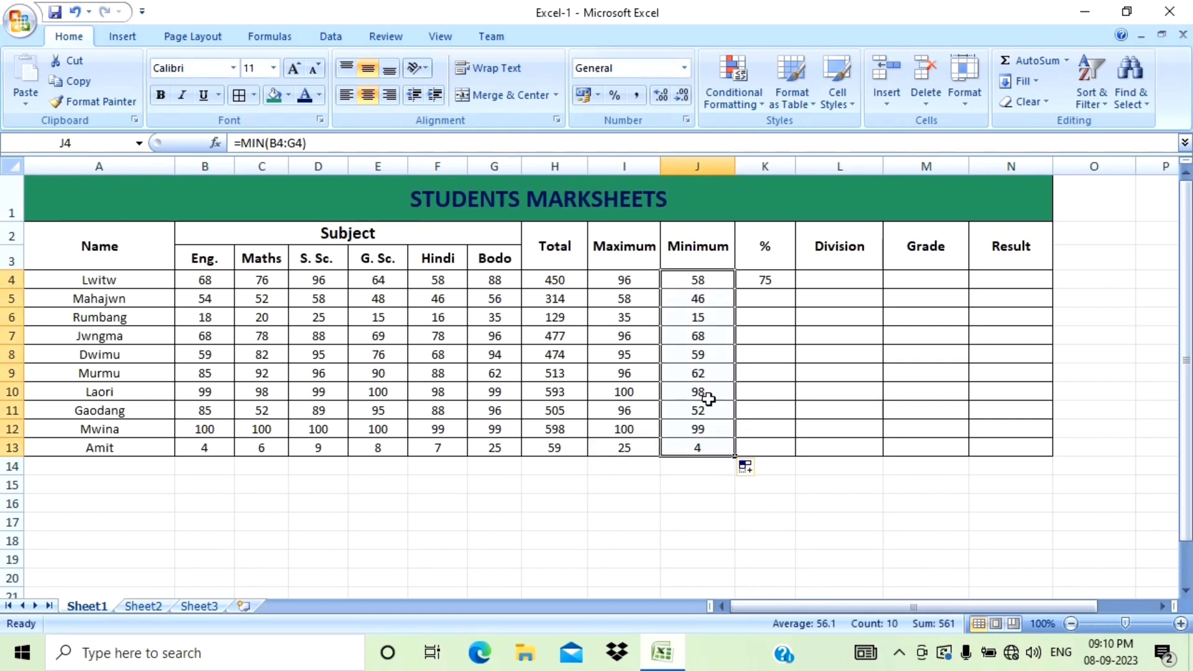
{"action": "left_click", "coordinate": [766, 280]}
{"action": "left_click_drag", "start_coordinate": [796, 288], "coordinate": [799, 461]}
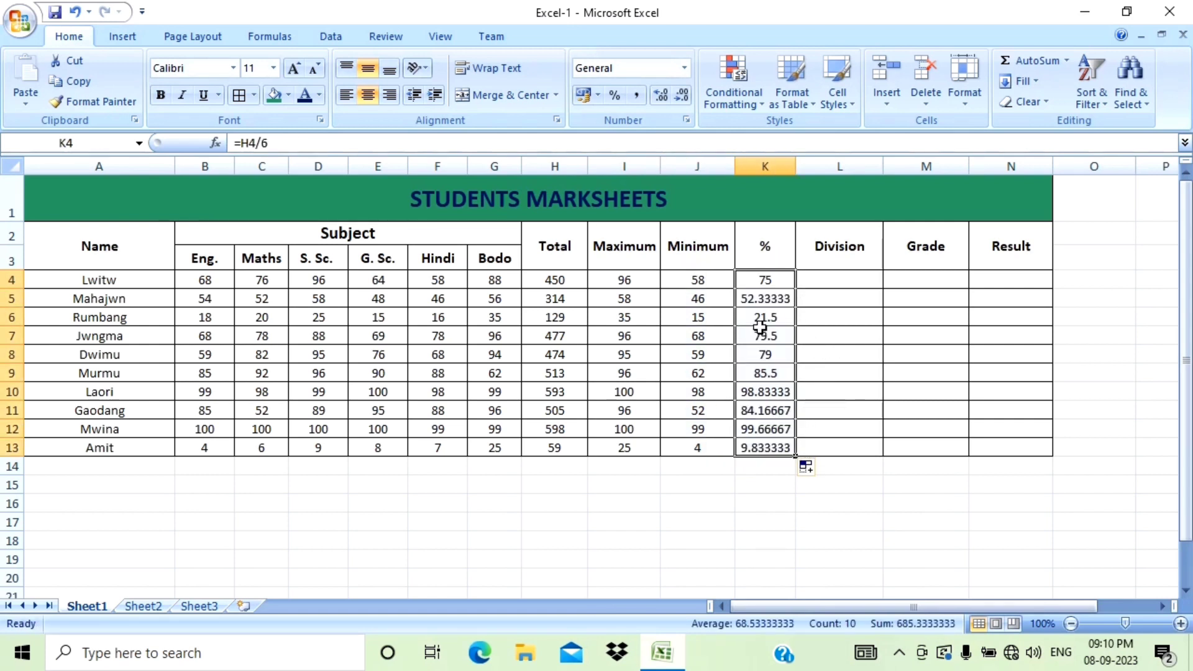
Begin the first student's Division formula with =if(K4>=60,"1st", to return 1st for 60% or more.
{"action": "left_click", "coordinate": [843, 277]}
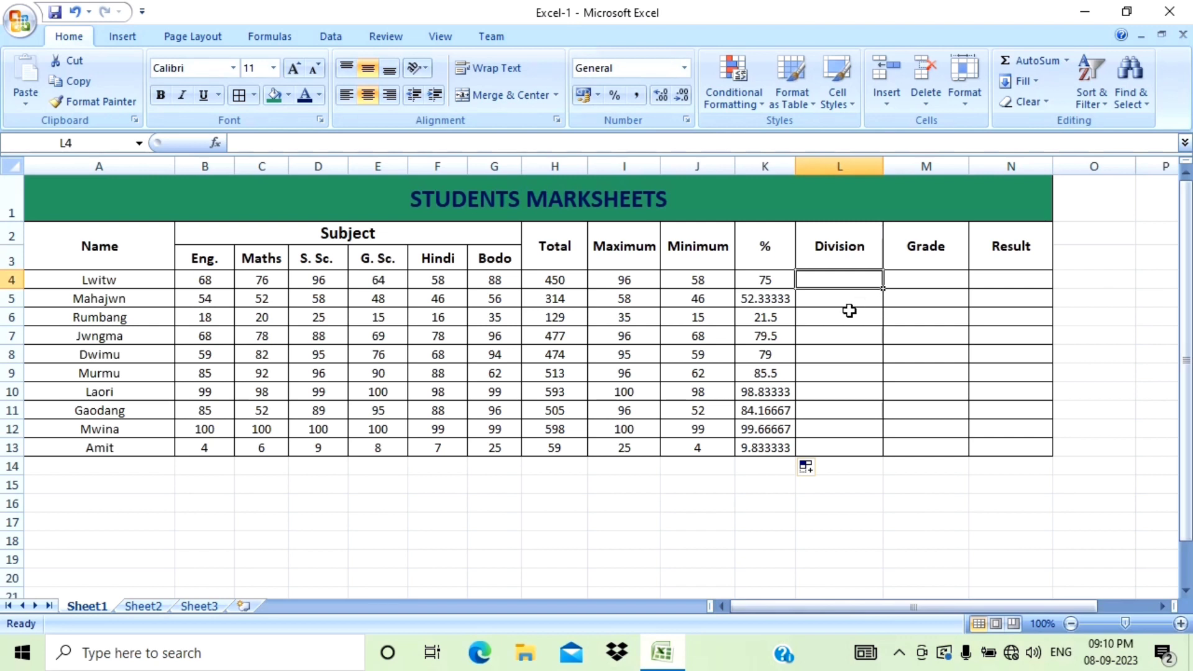
{"action": "type", "text": "="}
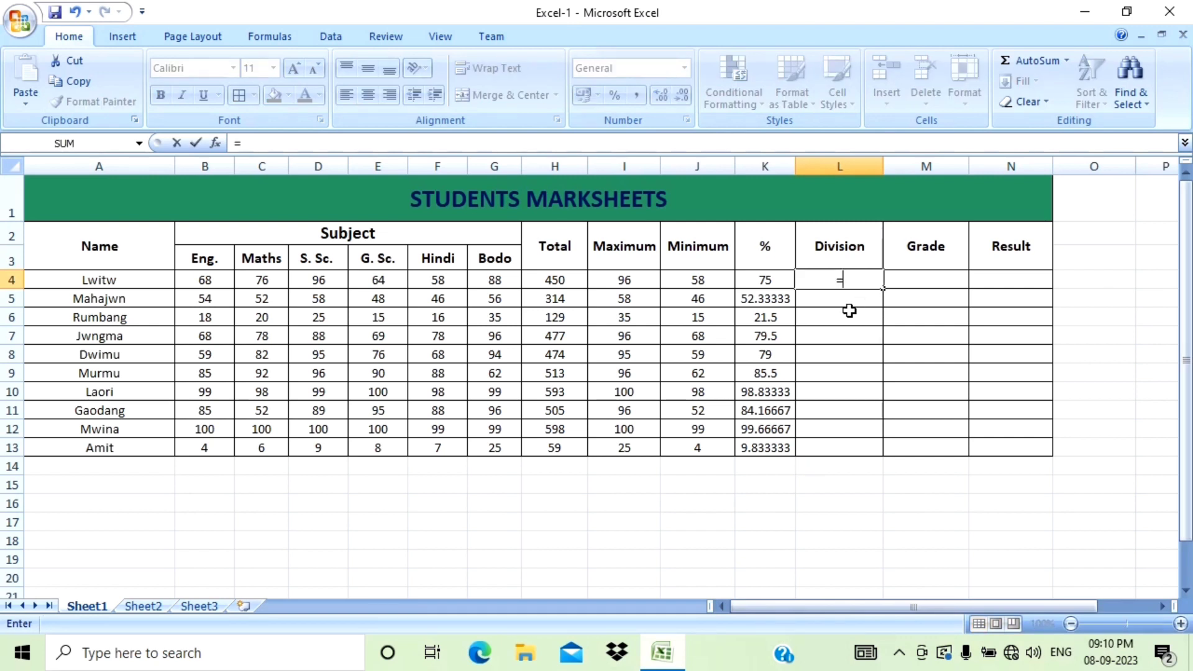
{"action": "type", "text": "if"}
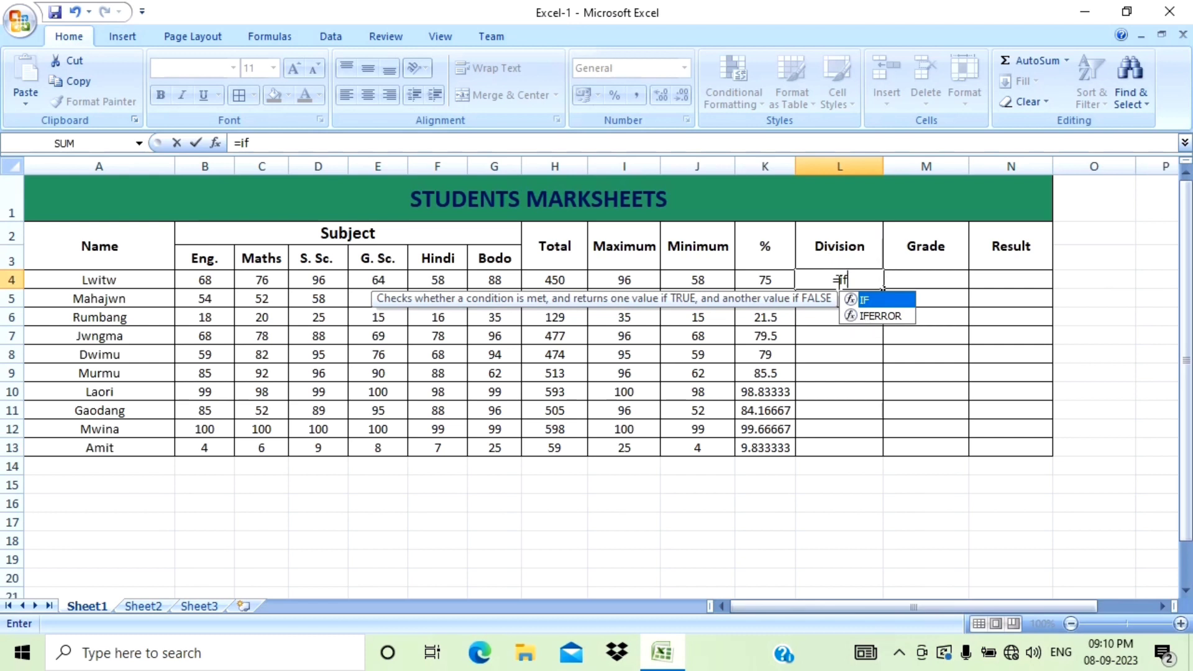
{"action": "type", "text": "("}
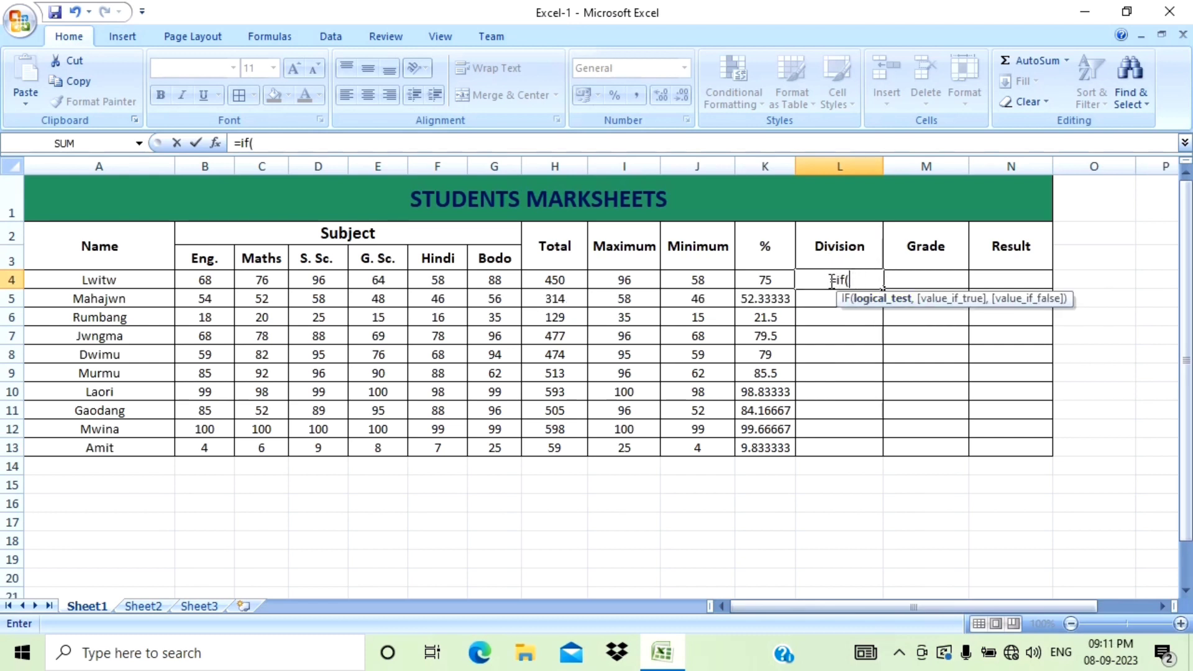
{"action": "left_click", "coordinate": [766, 282]}
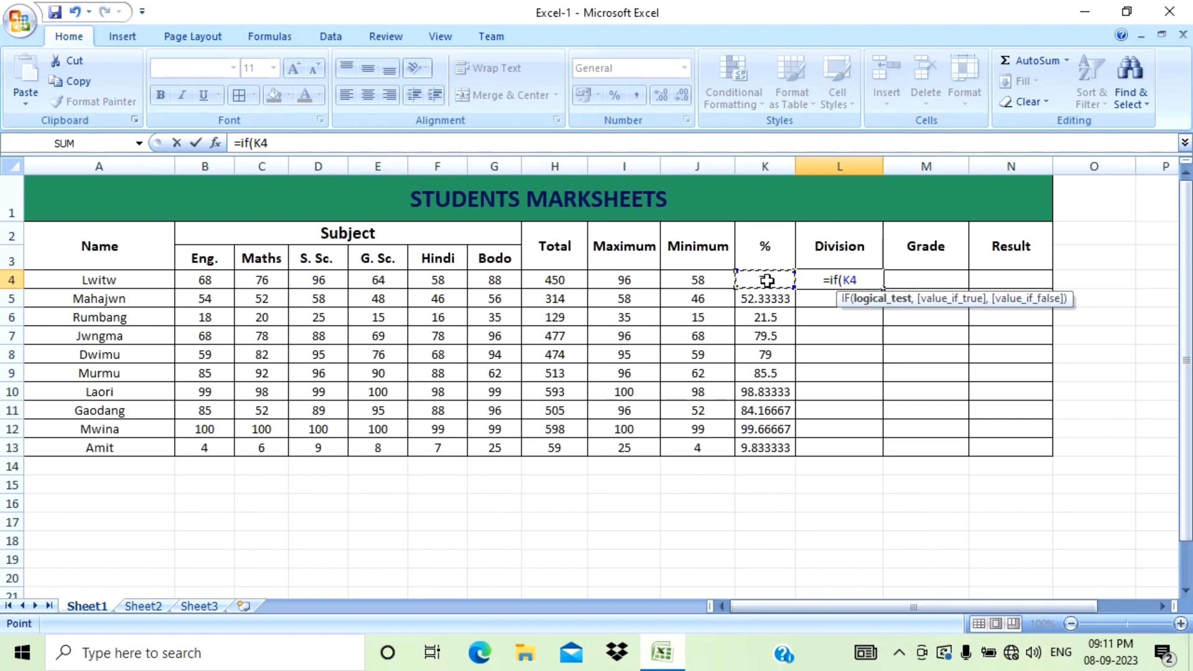
{"action": "key", "text": "F2"}
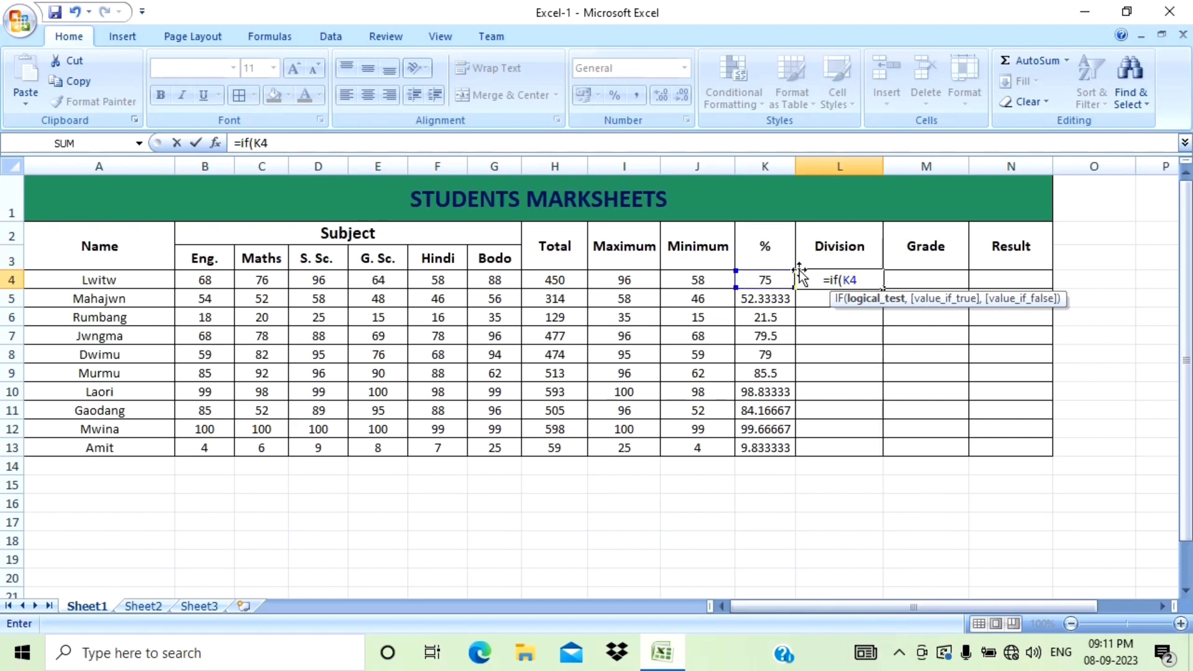
{"action": "type", "text": ">="}
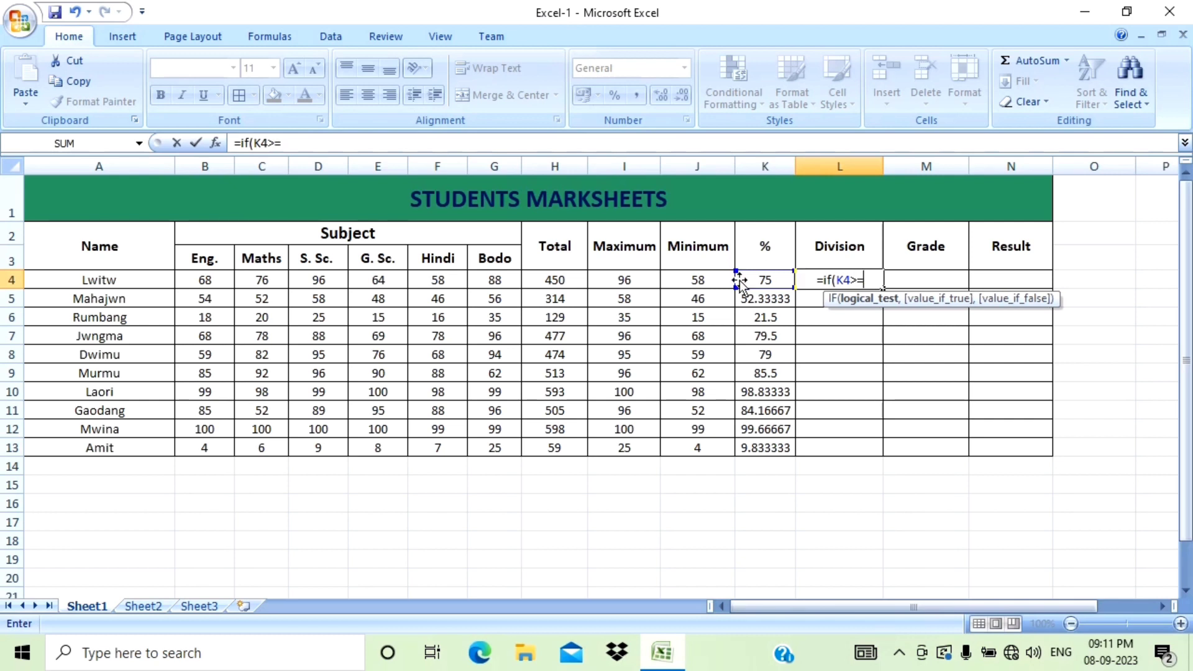
{"action": "type", "text": "60"}
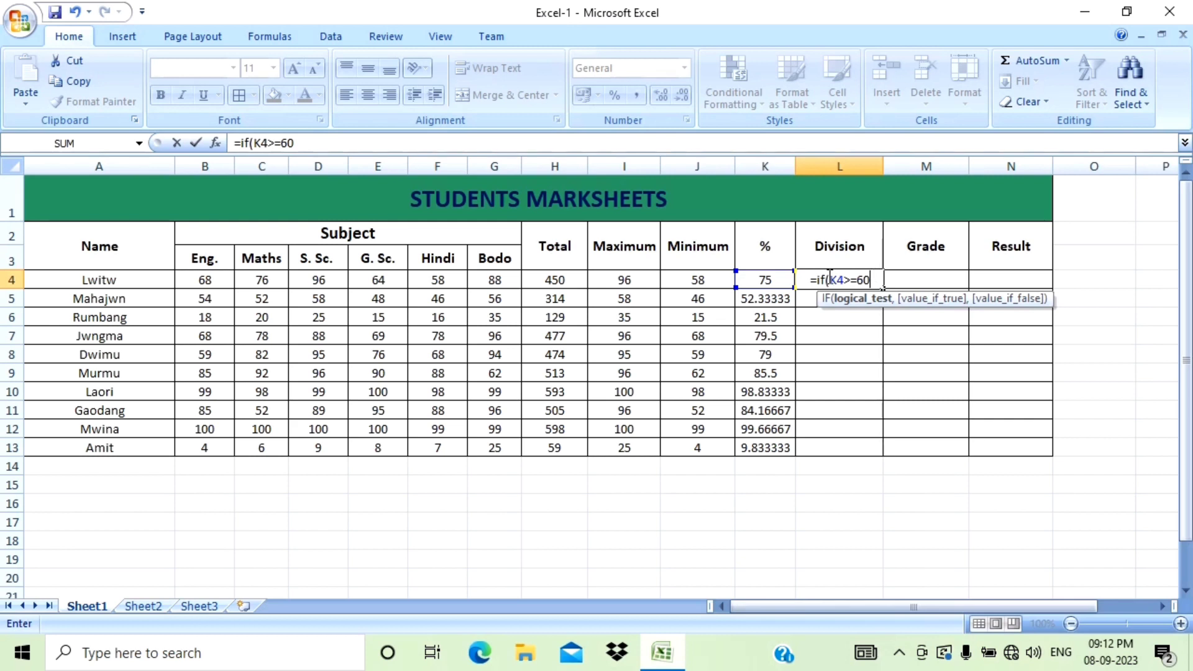
{"action": "type", "text": ","}
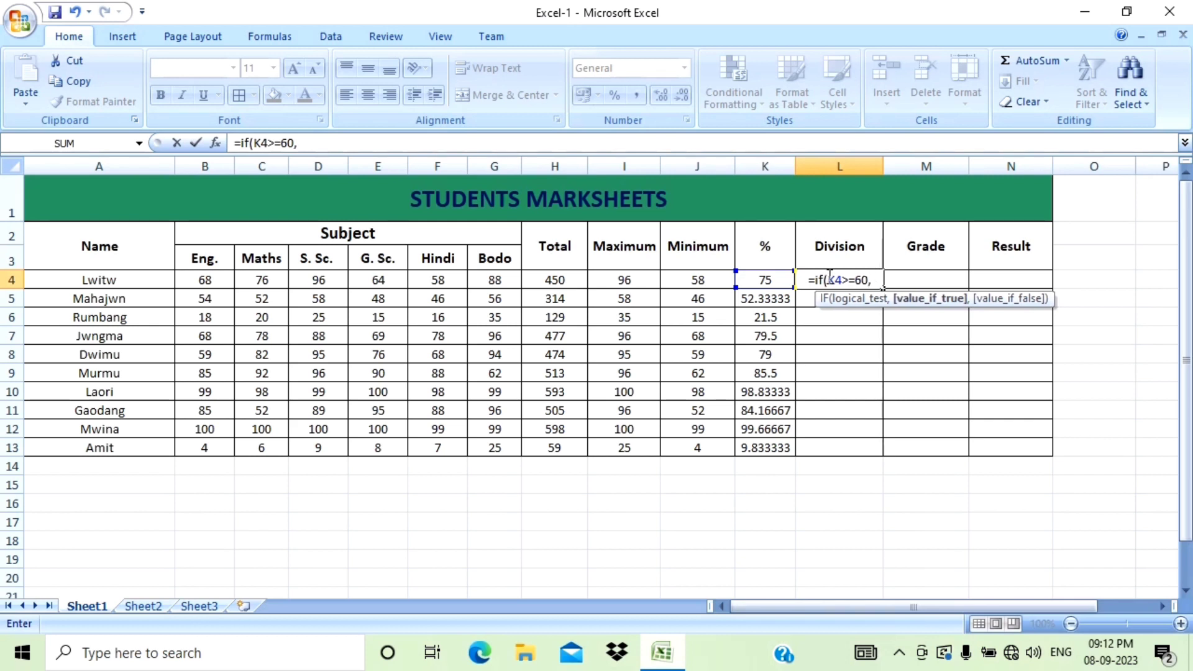
{"action": "type", "text": "\""}
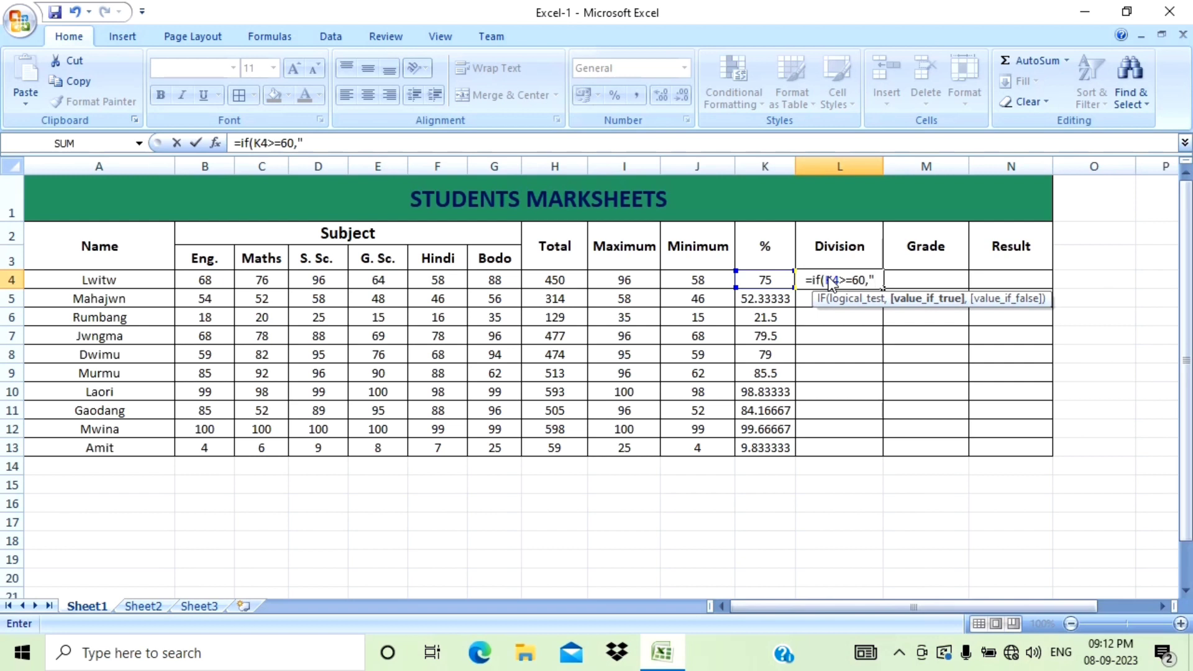
{"action": "type", "text": "1st"}
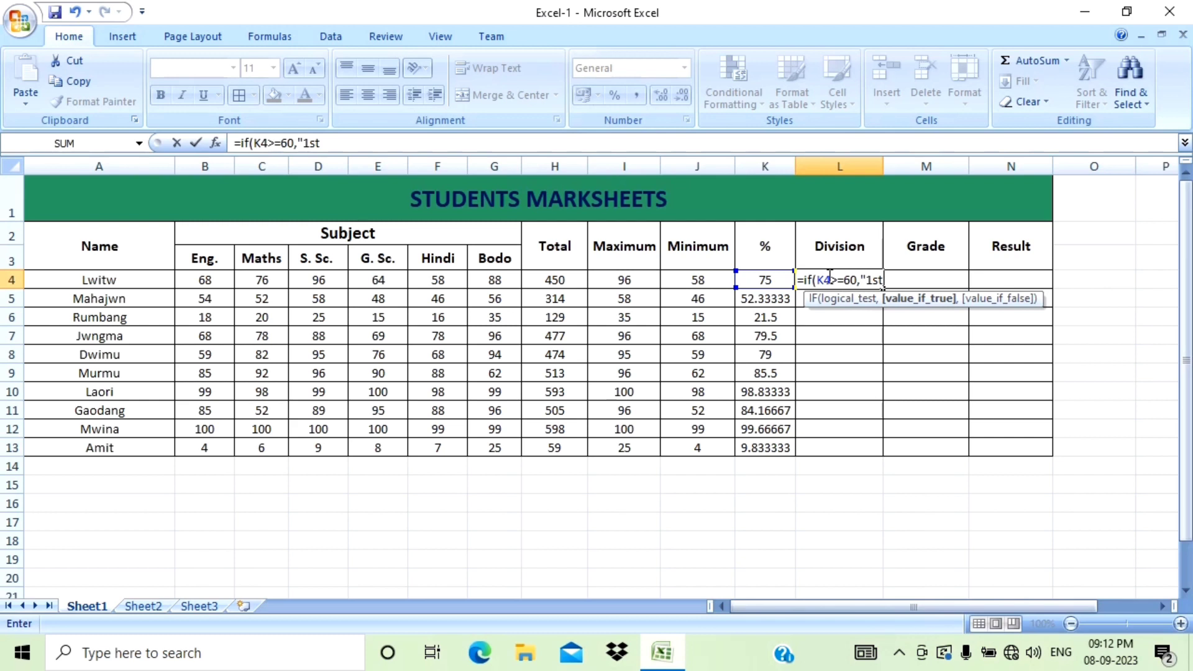
{"action": "type", "text": "\""}
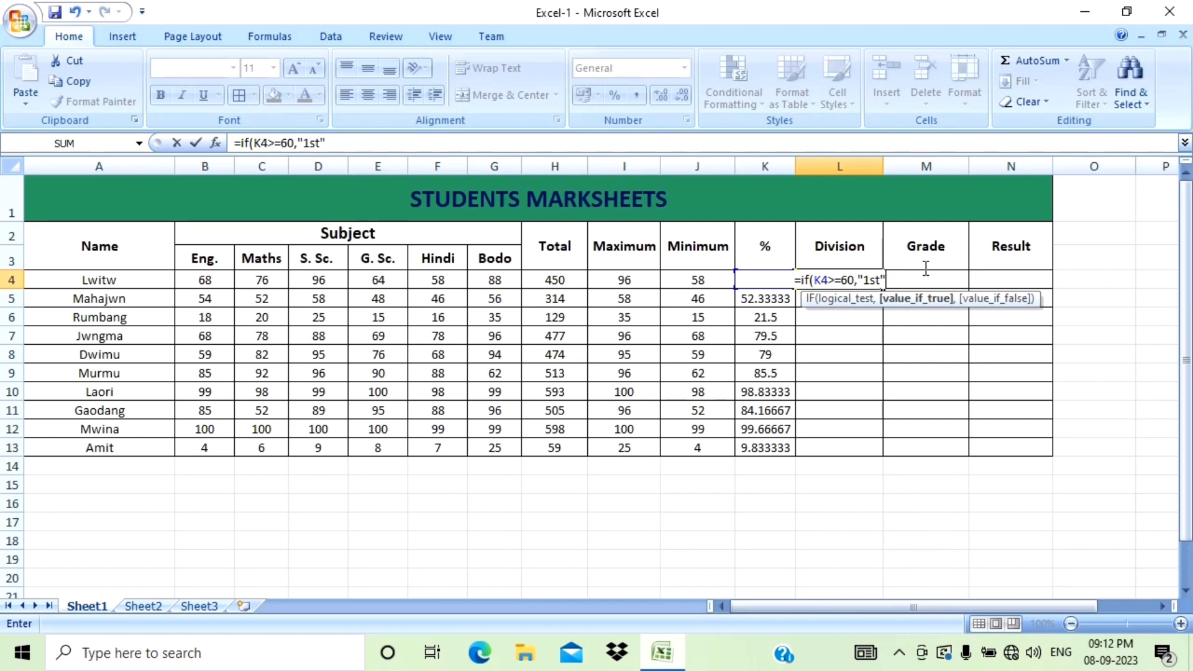
{"action": "type", "text": ","}
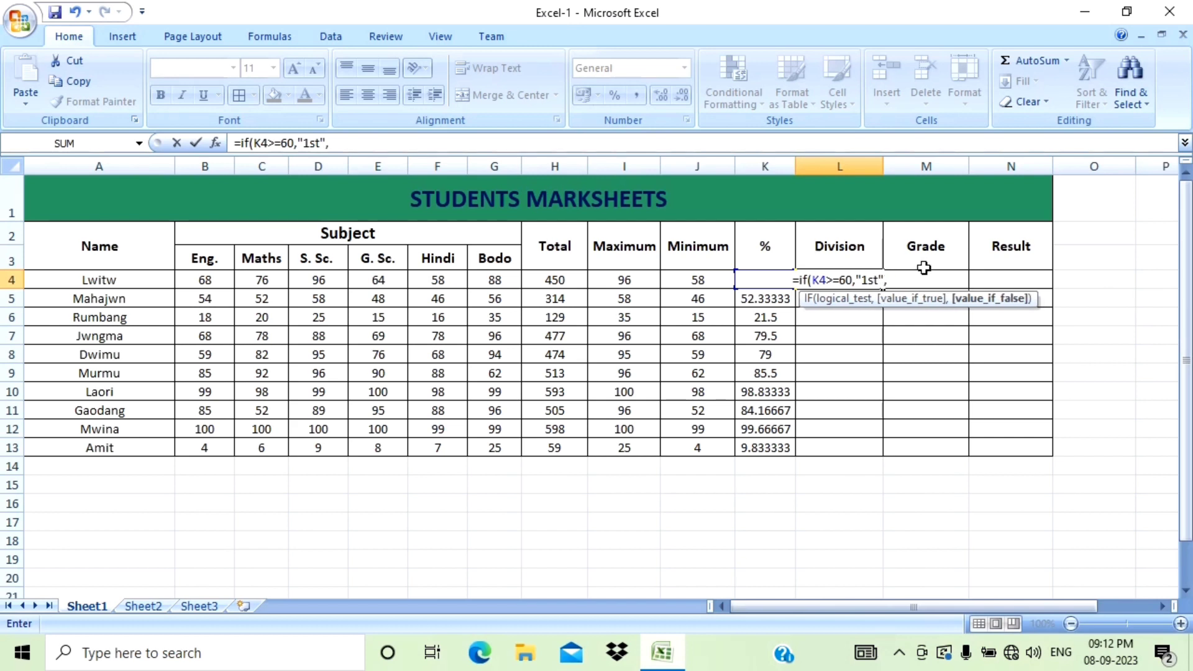
{"action": "type", "text": "i"}
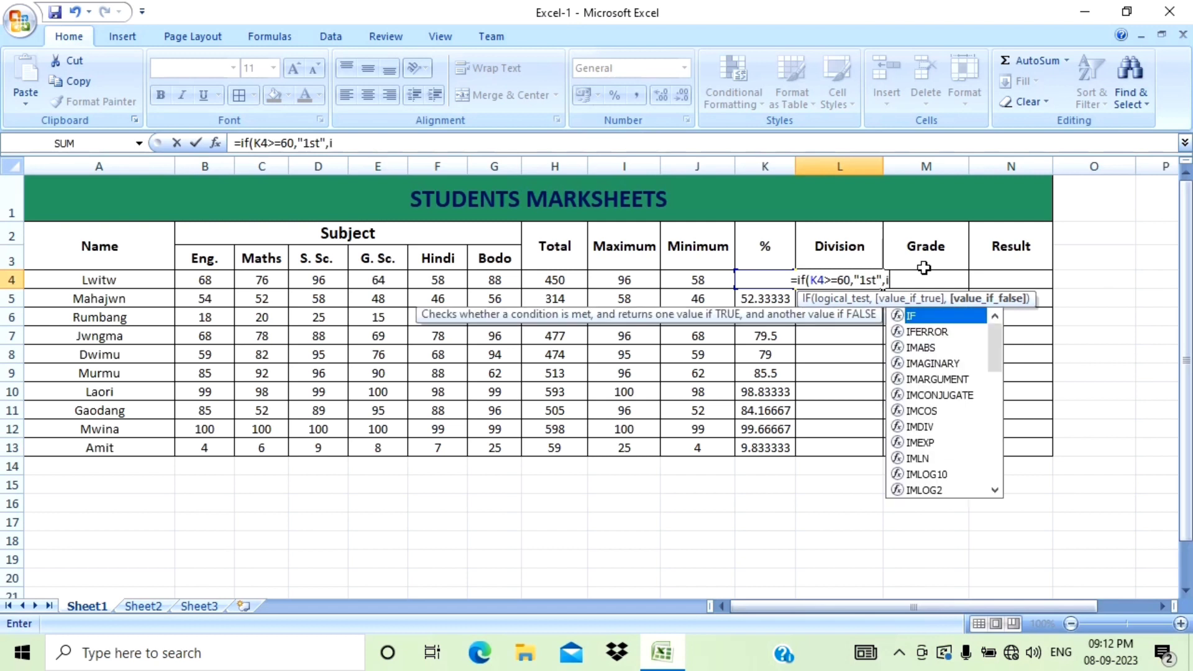
{"action": "type", "text": "f"}
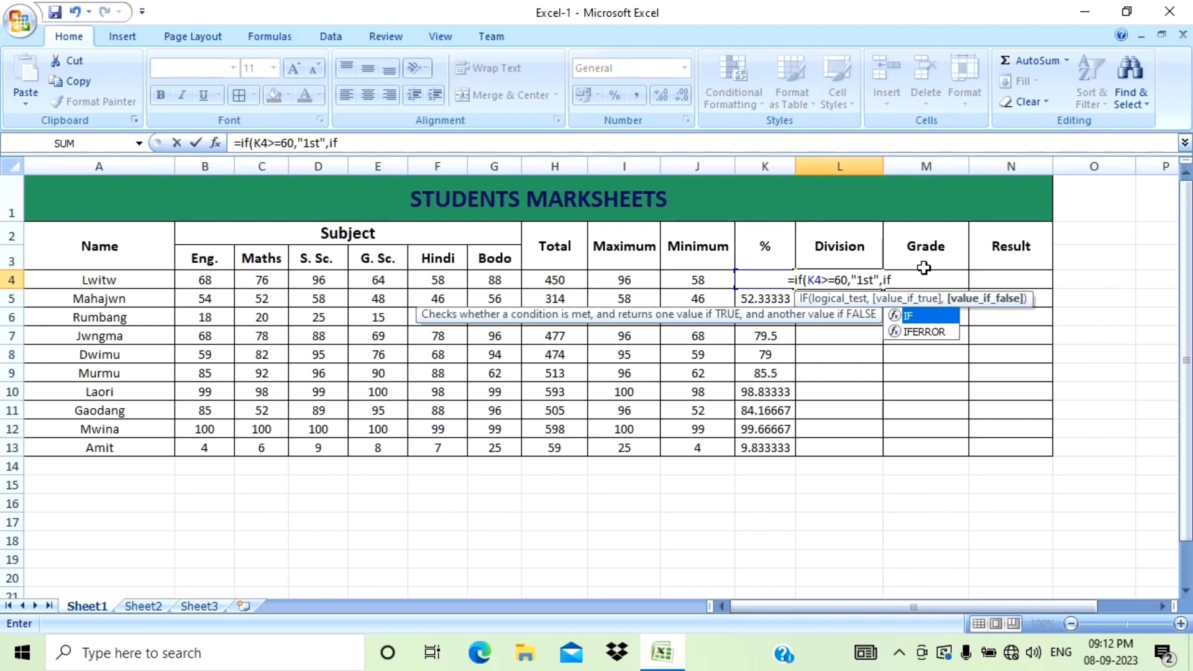
{"action": "type", "text": "("}
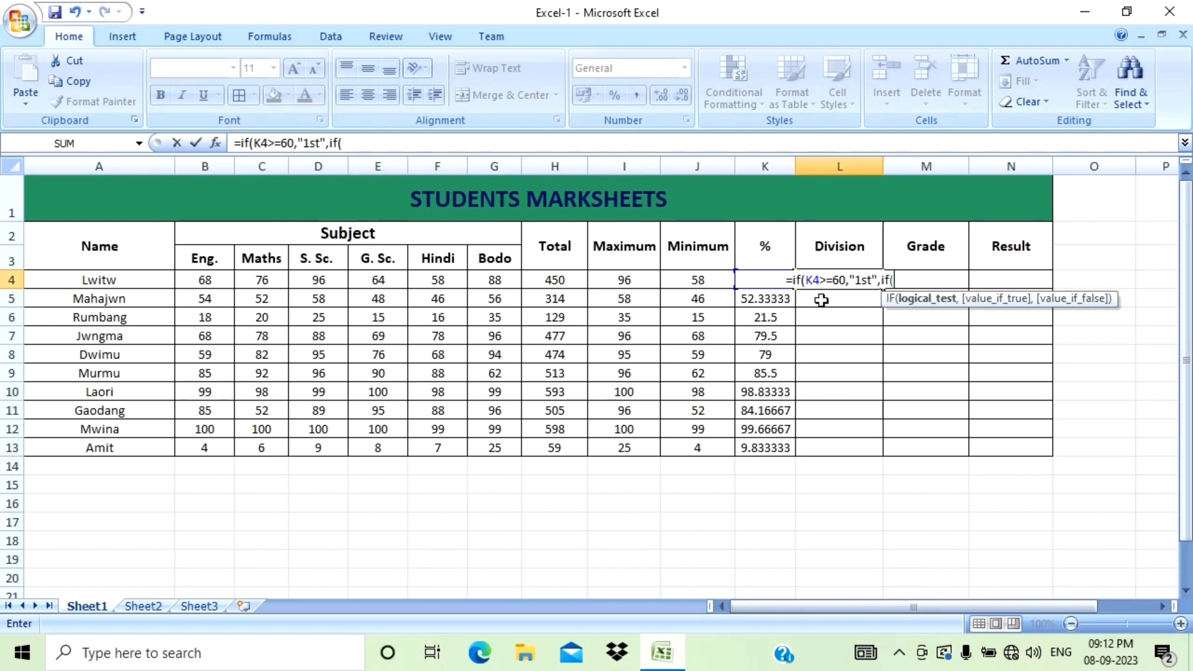
Extend the Division formula with a nested condition if(K4>=45,"2nd", for second division.
{"action": "type", "text": "K4"}
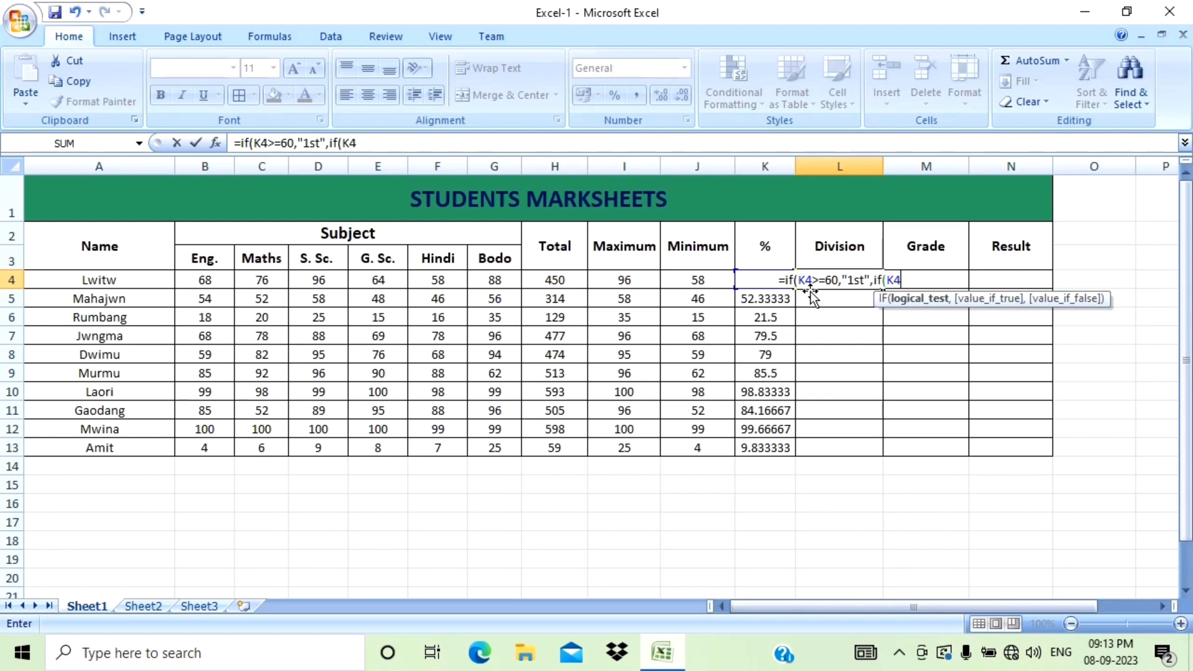
{"action": "type", "text": ">="}
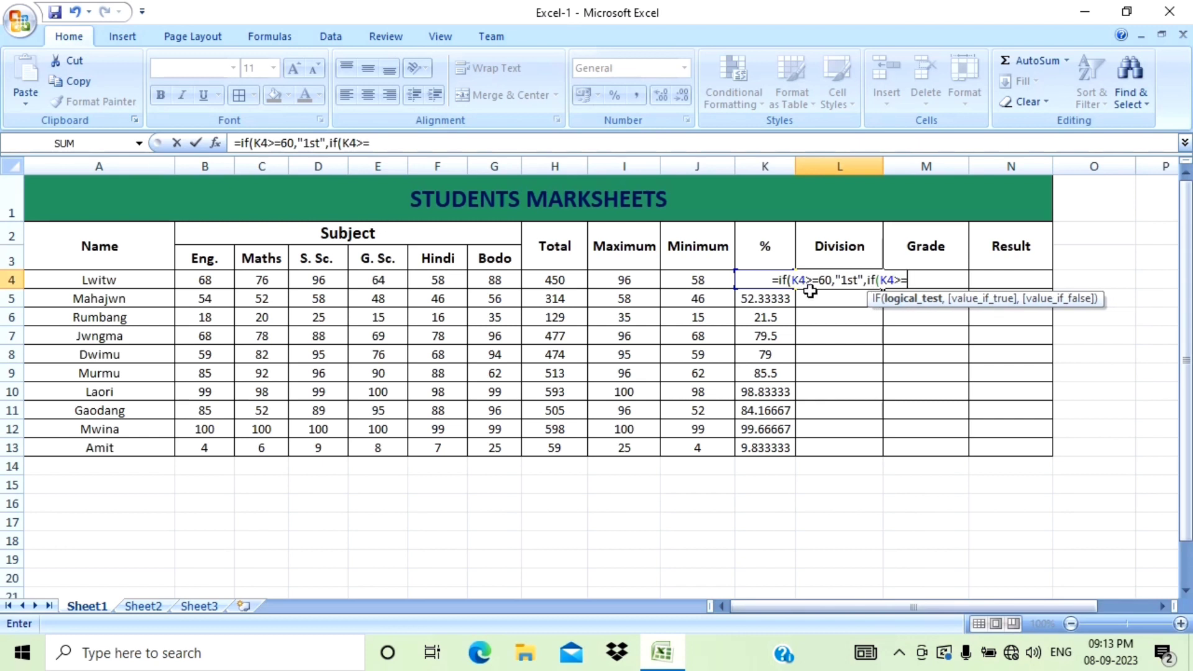
{"action": "type", "text": "45"}
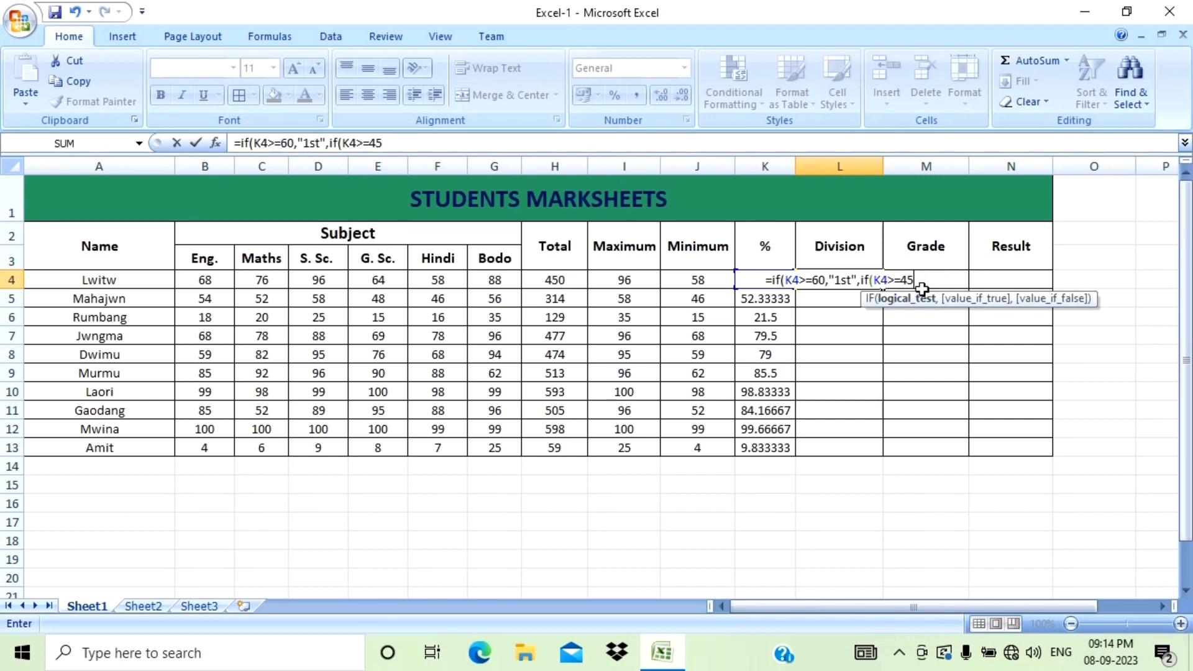
{"action": "type", "text": ","}
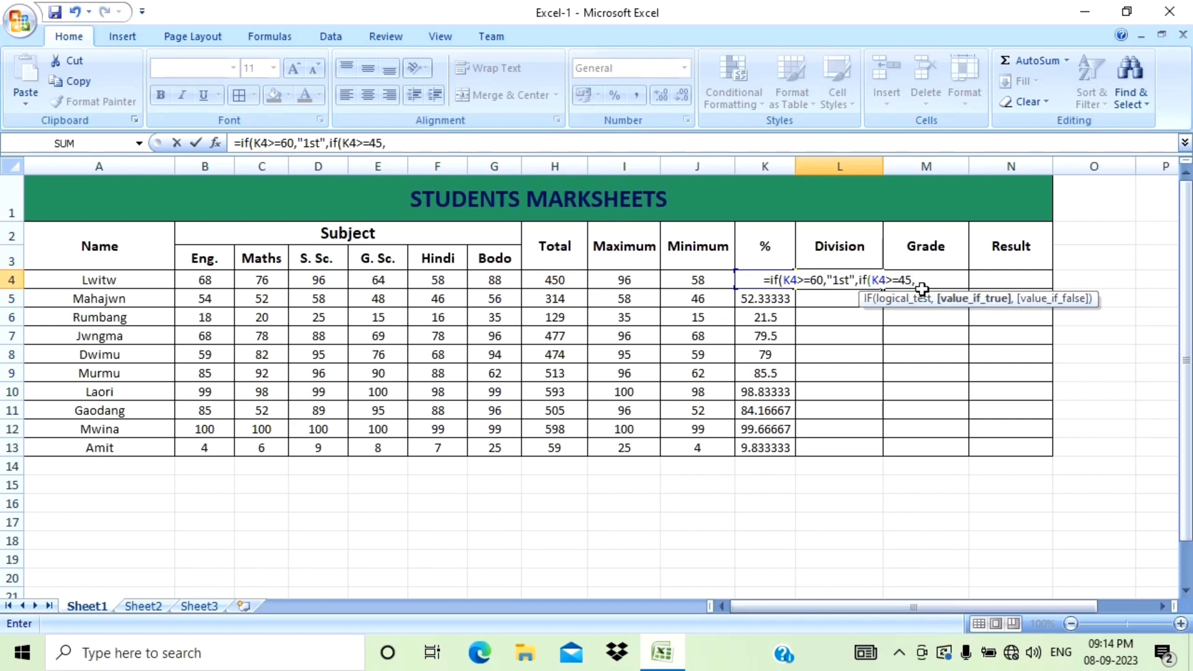
{"action": "type", "text": "\""}
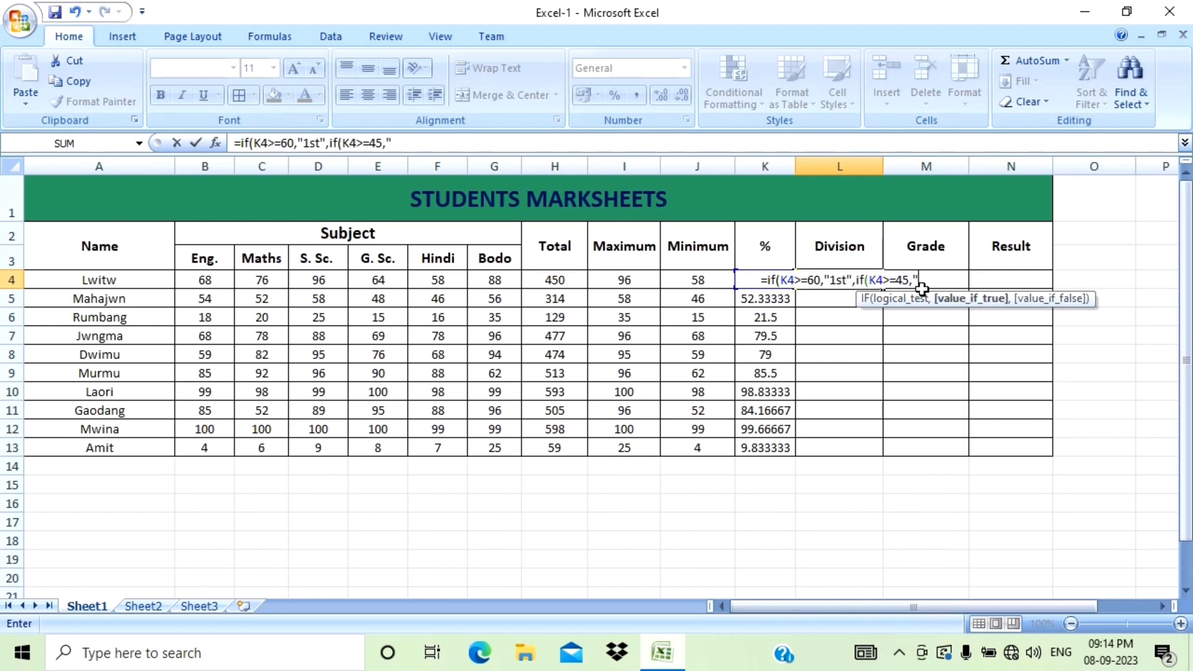
{"action": "type", "text": "2nd"}
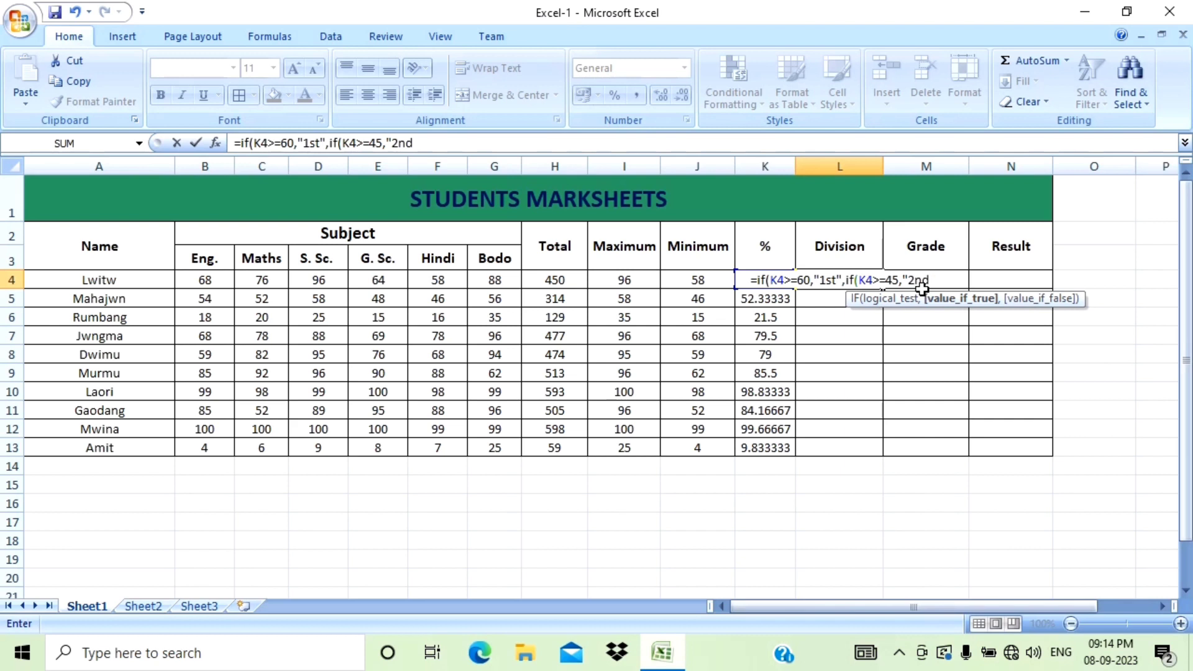
{"action": "type", "text": "\""}
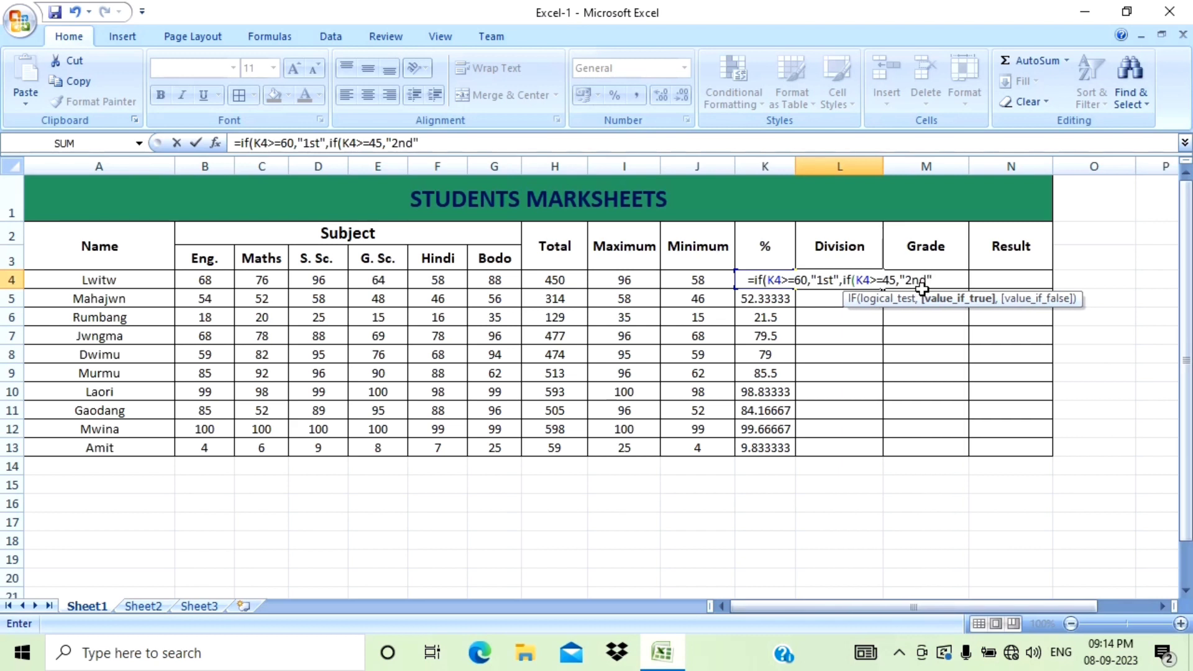
{"action": "type", "text": ","}
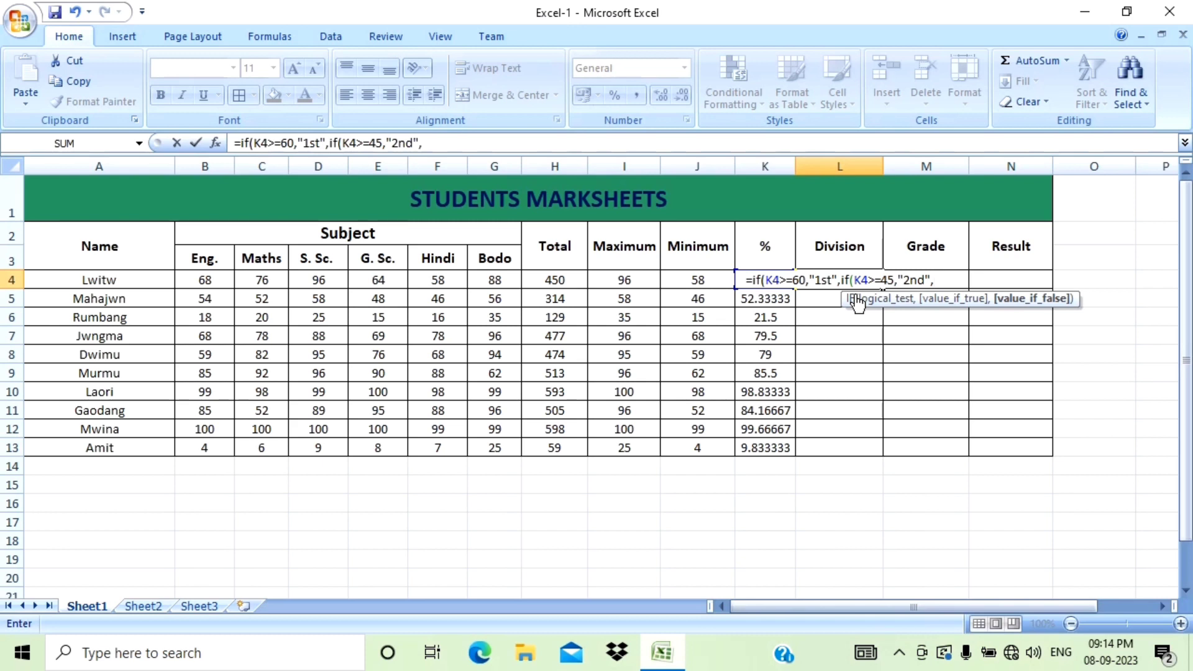
{"action": "type", "text": "if"}
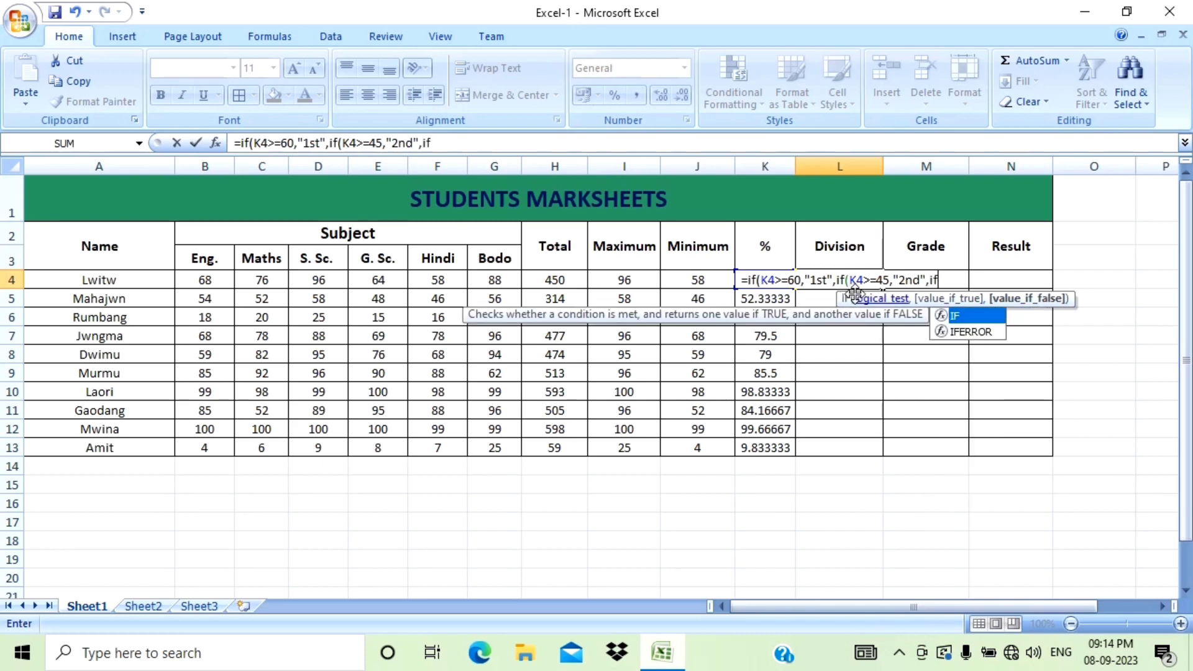
{"action": "type", "text": "("}
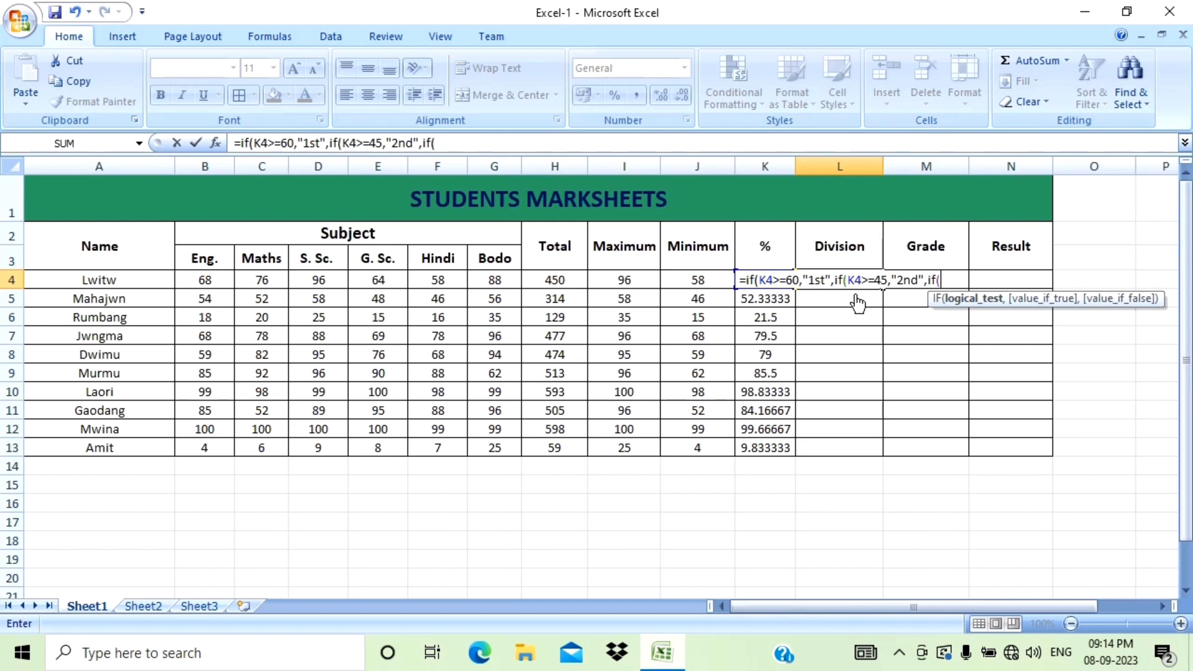
{"action": "type", "text": "K4"}
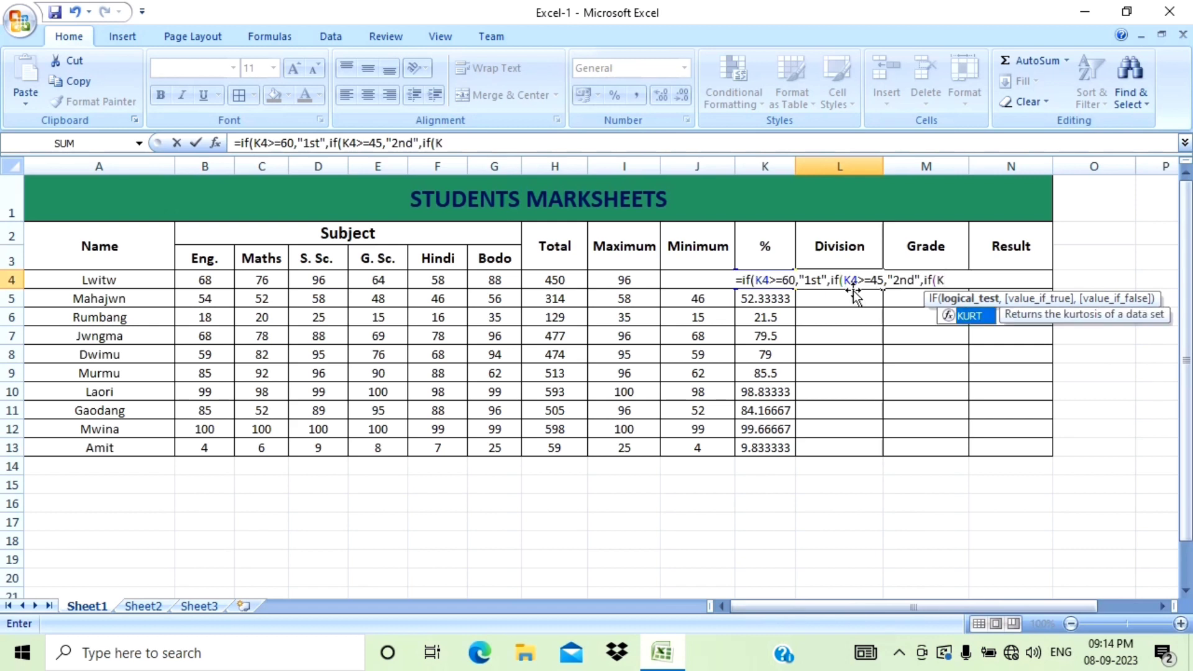
{"action": "type", "text": ">"}
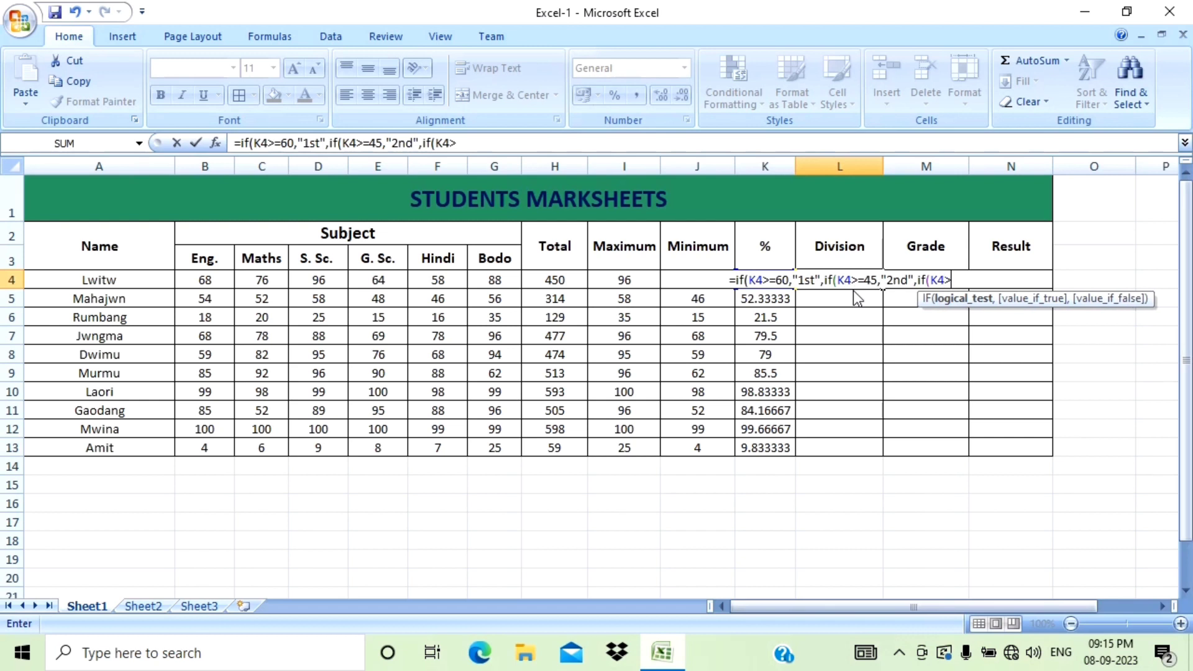
{"action": "type", "text": "="}
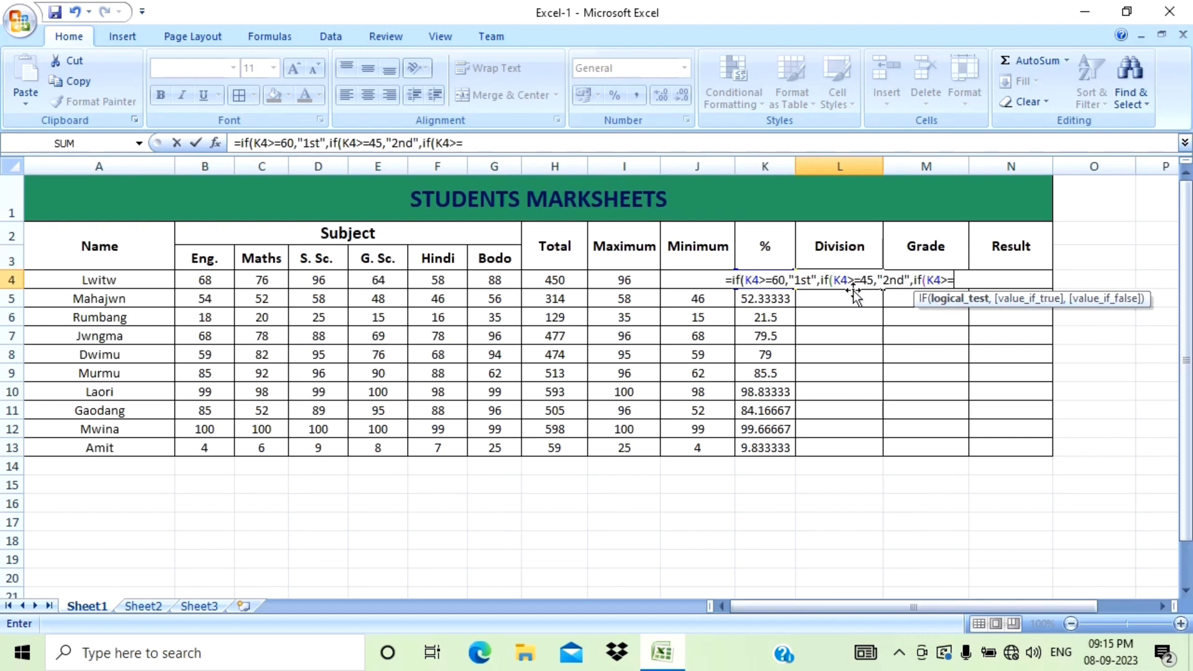
{"action": "type", "text": "30"}
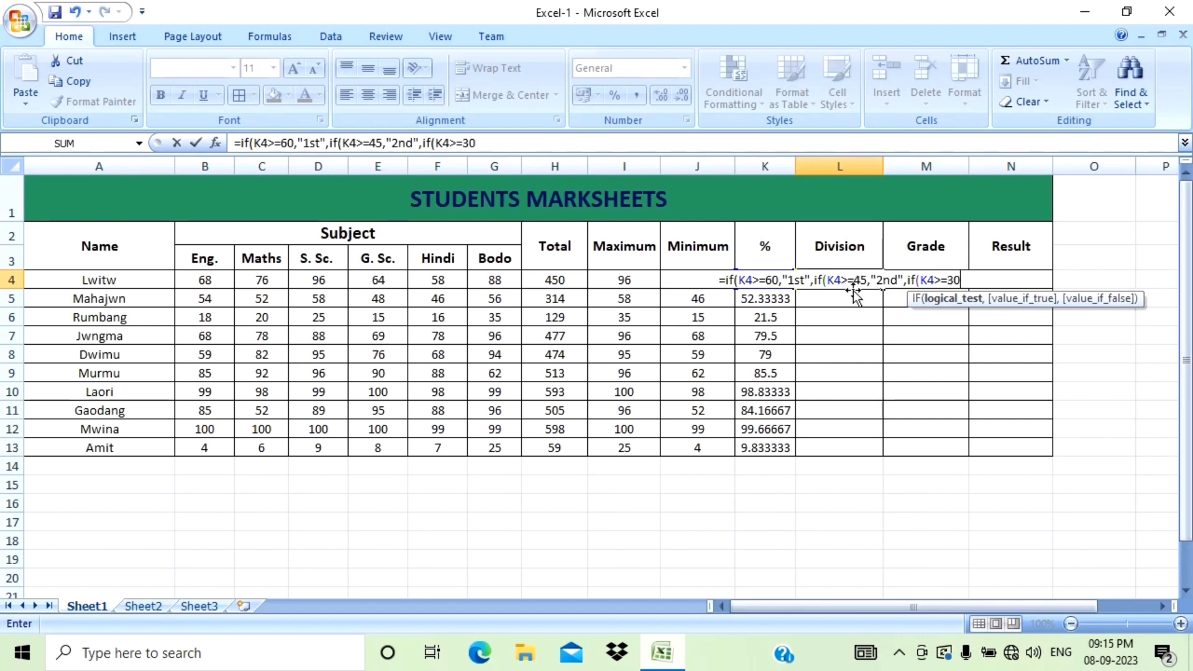
{"action": "type", "text": ","}
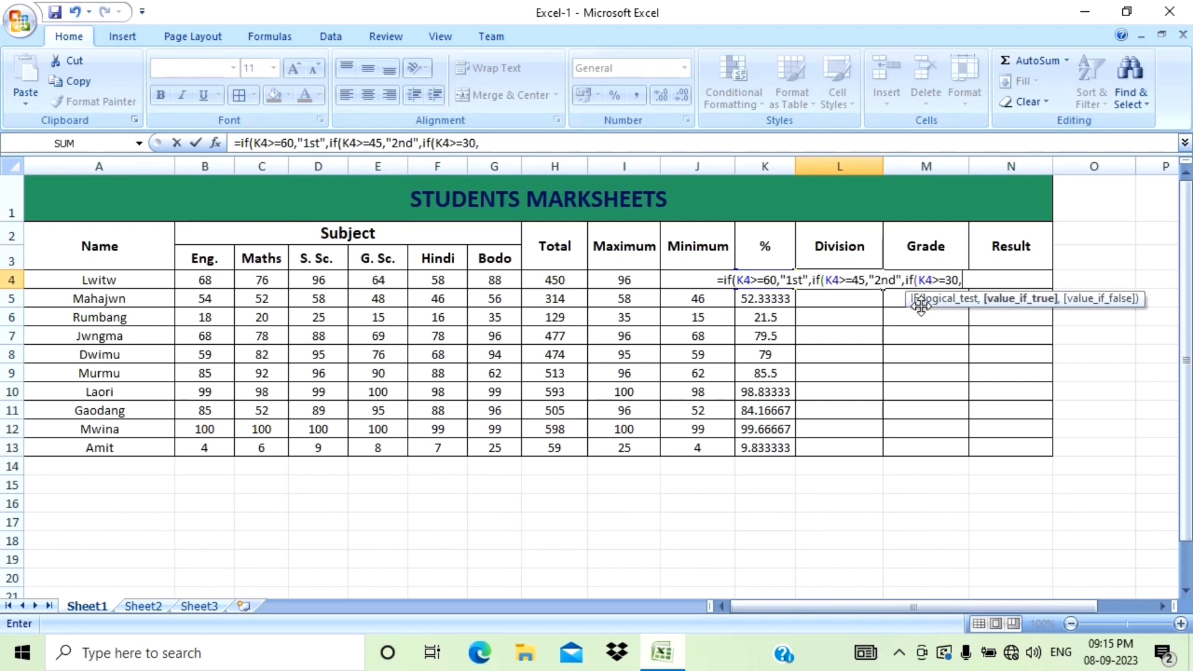
{"action": "type", "text": "\""}
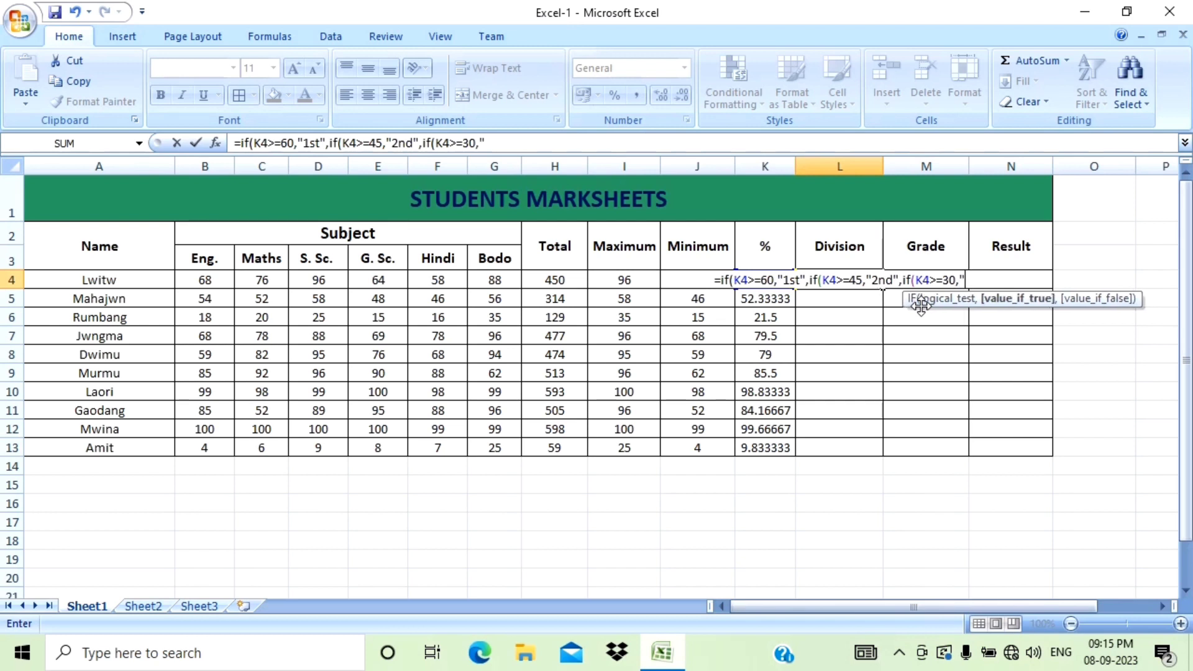
{"action": "type", "text": "3rd"}
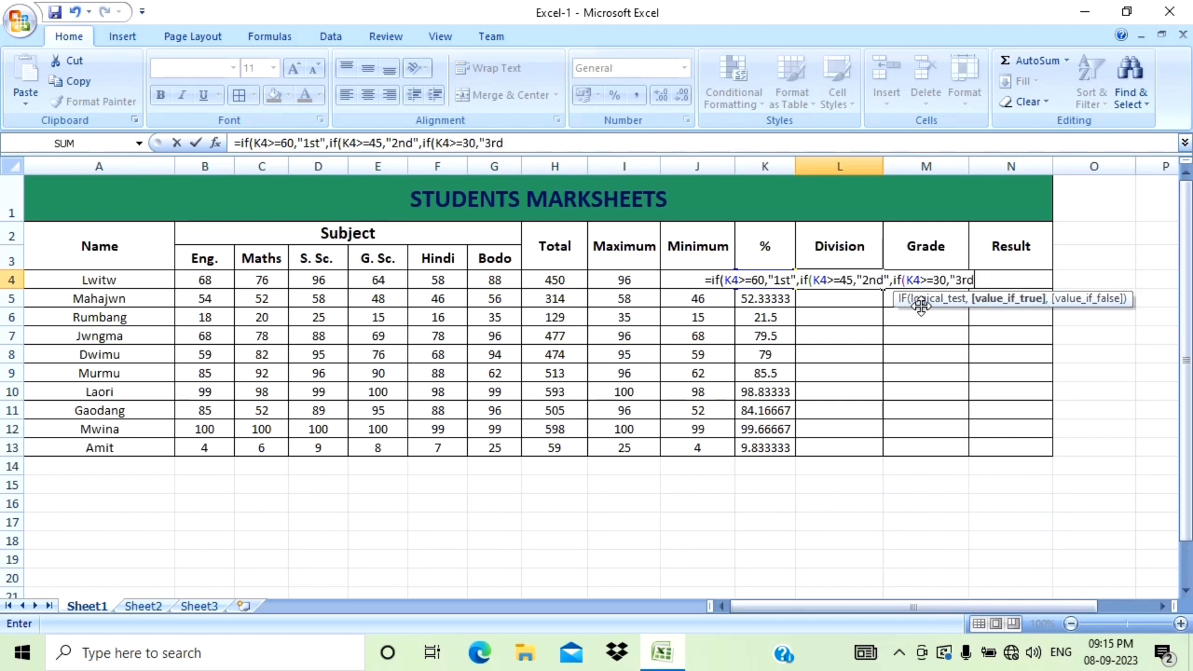
{"action": "type", "text": "\""}
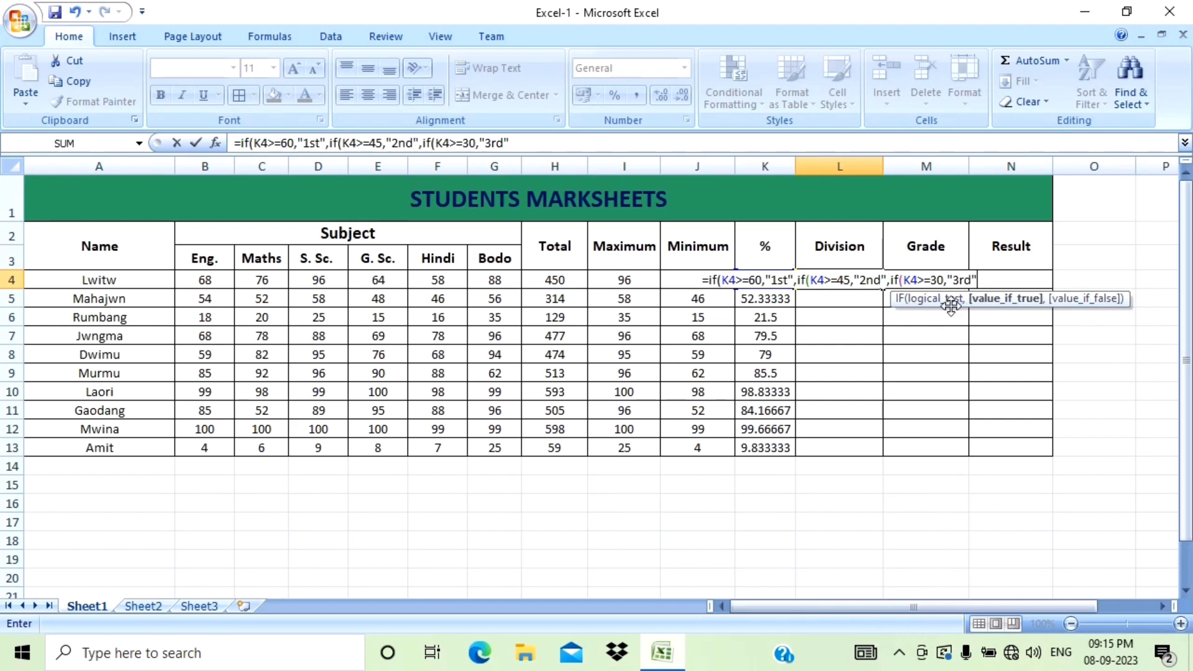
{"action": "type", "text": ","}
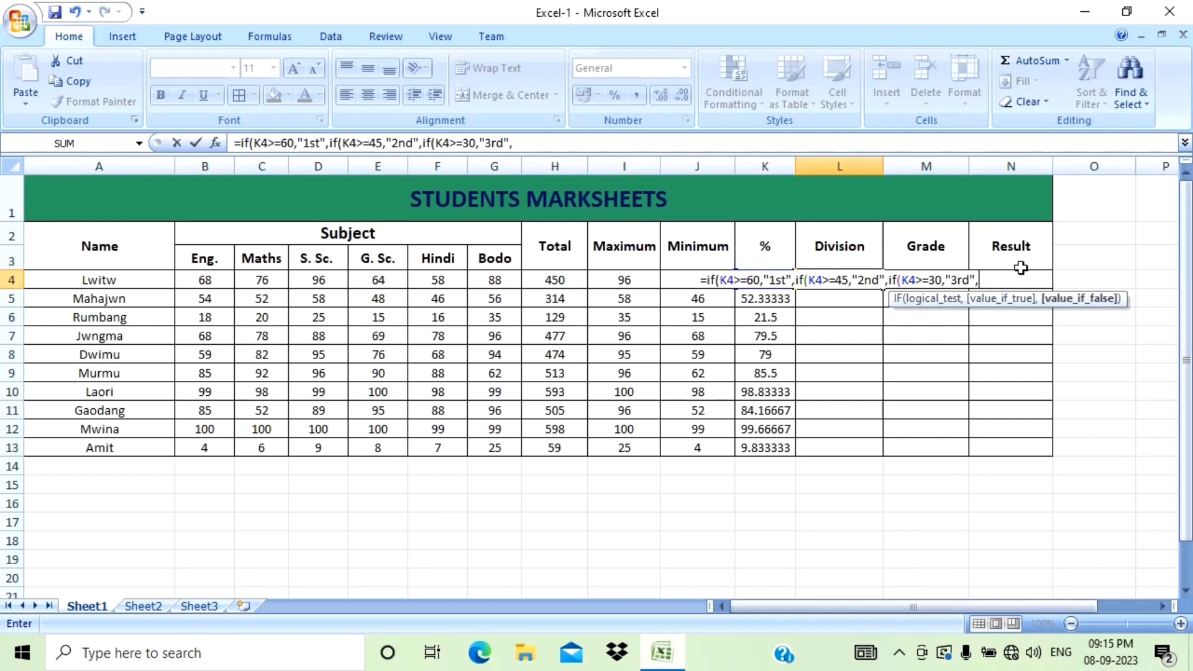
{"action": "type", "text": "if"}
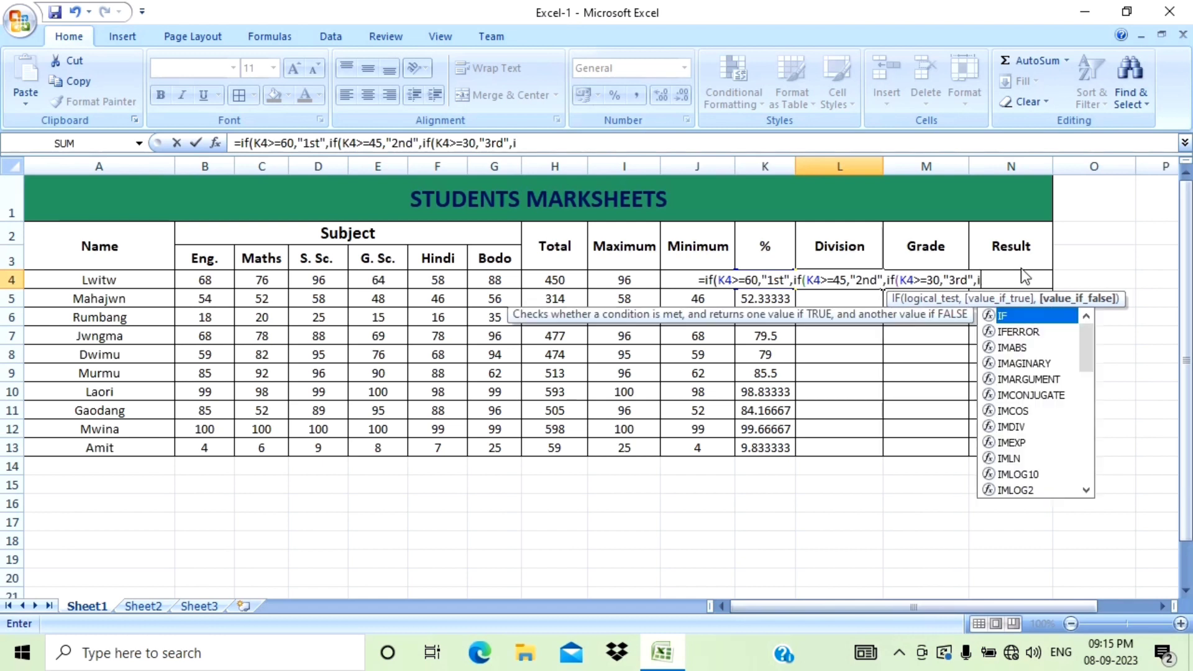
{"action": "type", "text": "("}
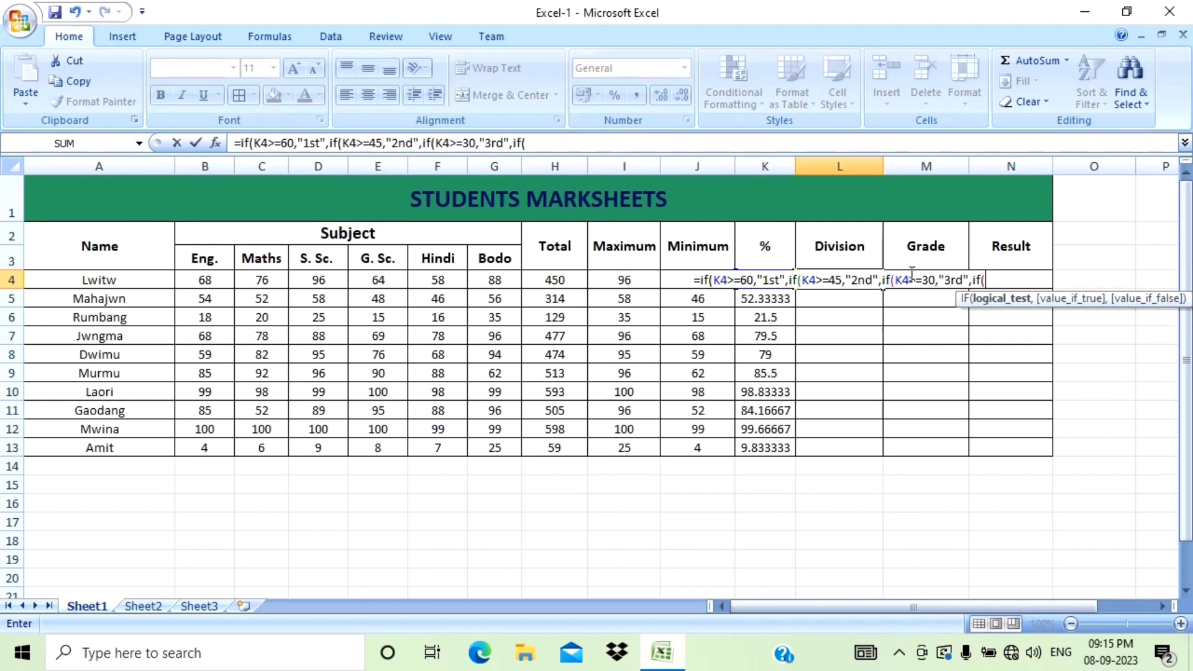
Finish the Division formula with if(K4<30,"Fail") and close all four brackets, then enter it.
{"action": "type", "text": "K"}
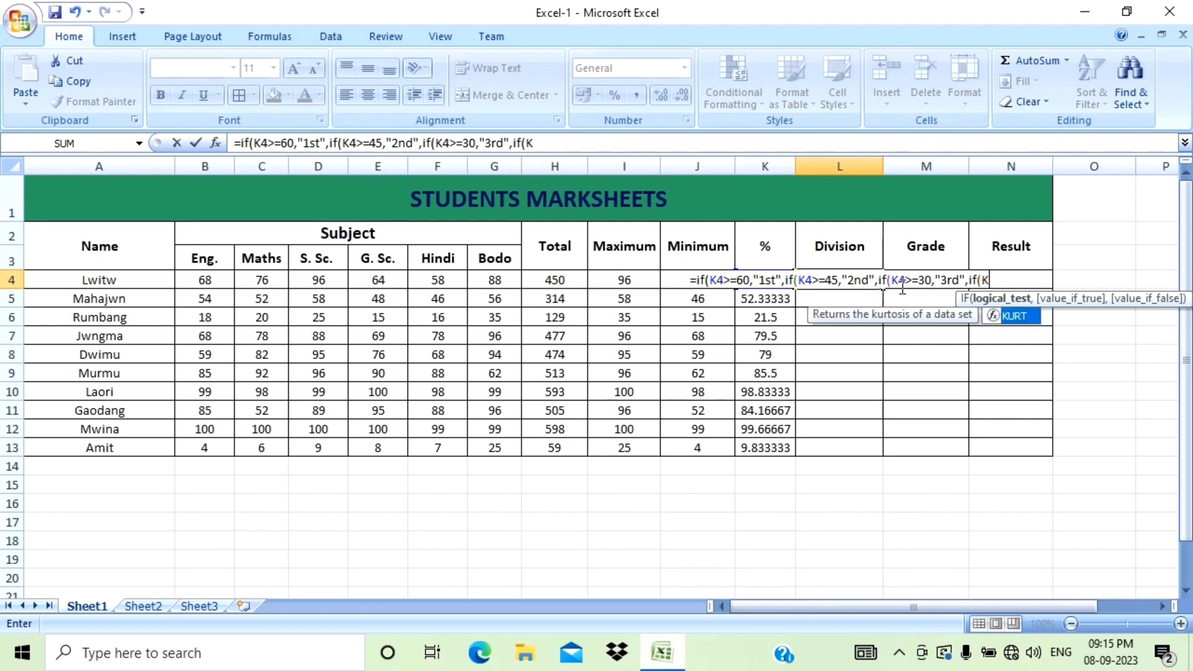
{"action": "type", "text": "4"}
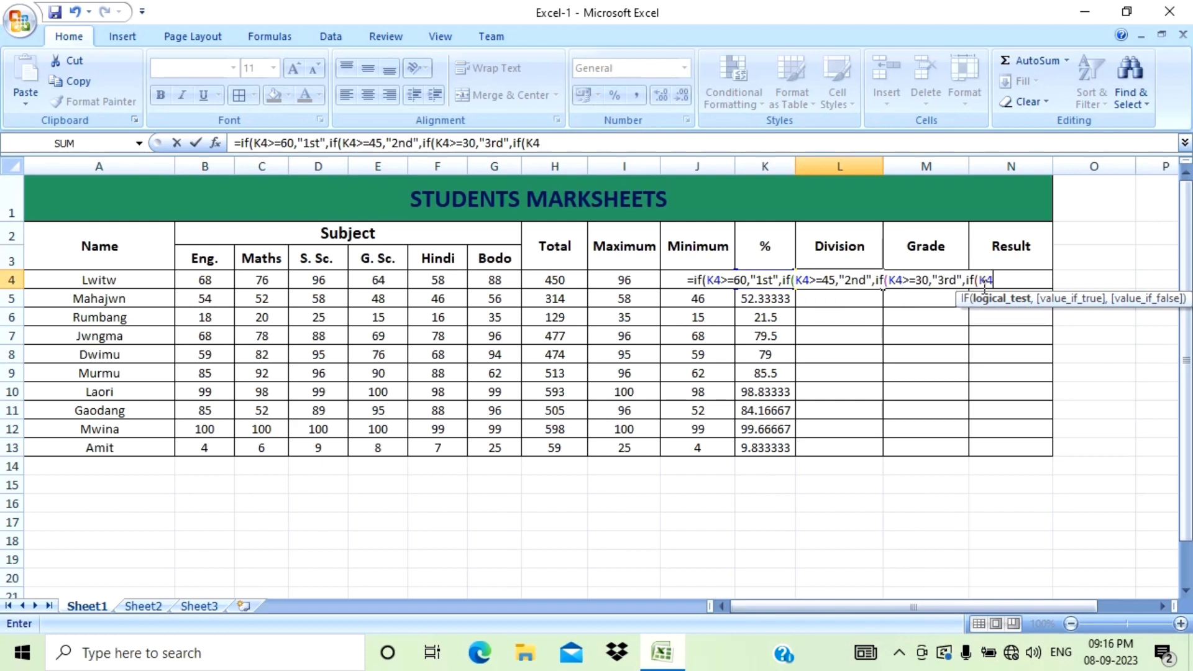
{"action": "type", "text": "<"}
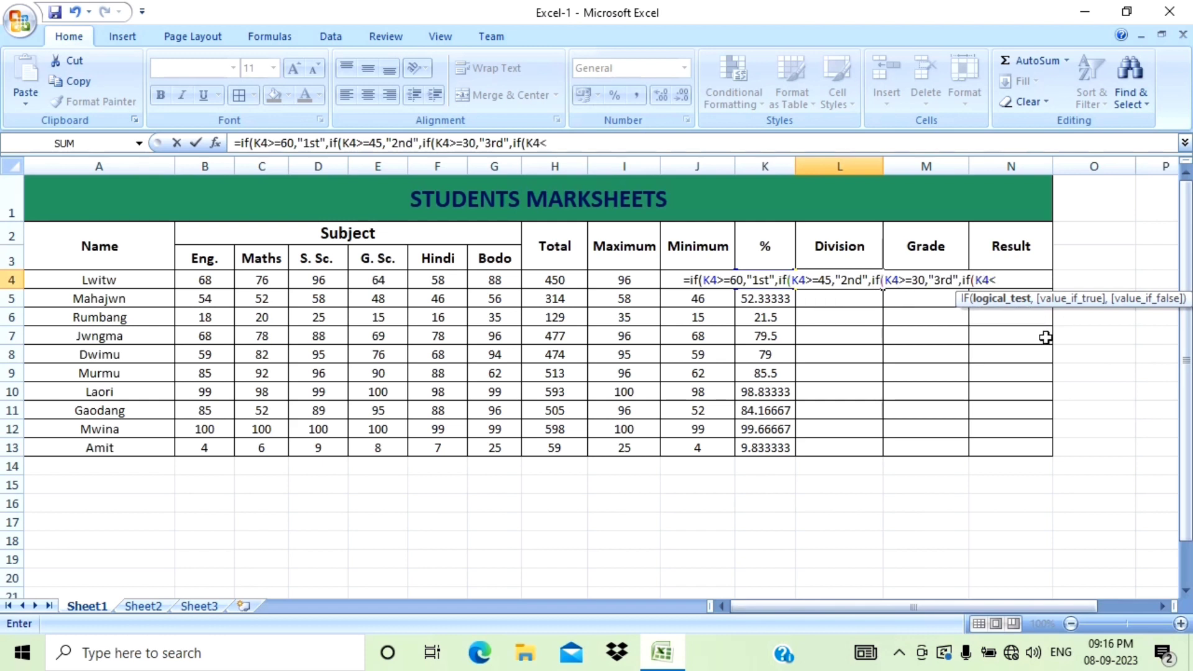
{"action": "type", "text": "30"}
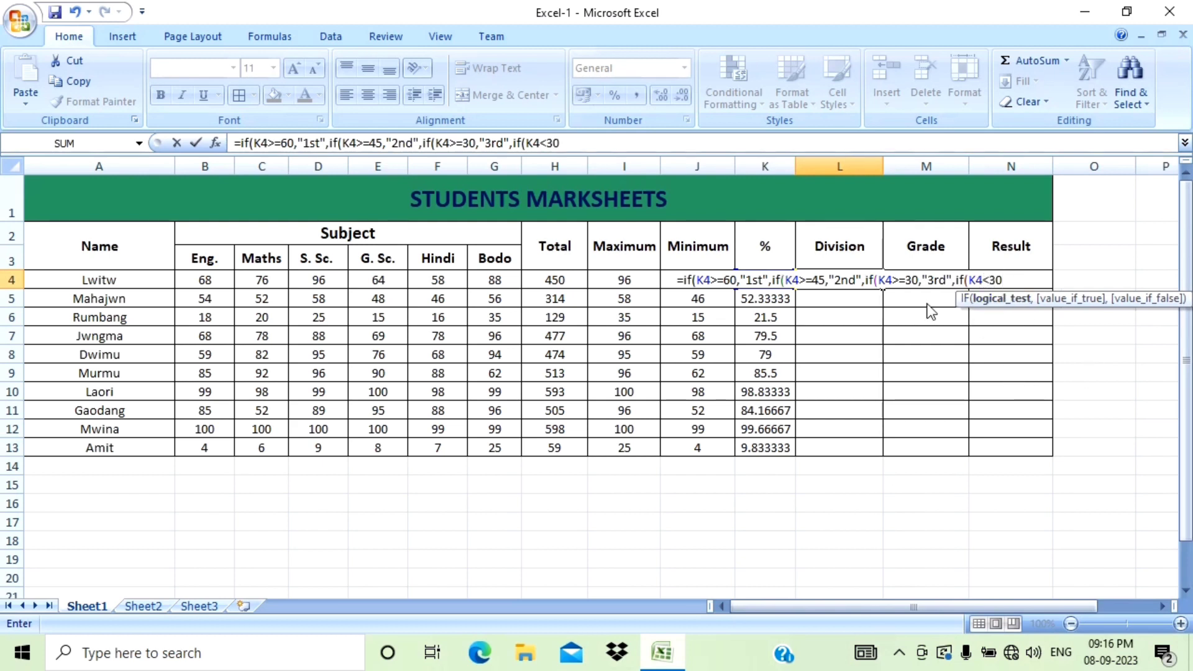
{"action": "type", "text": ","}
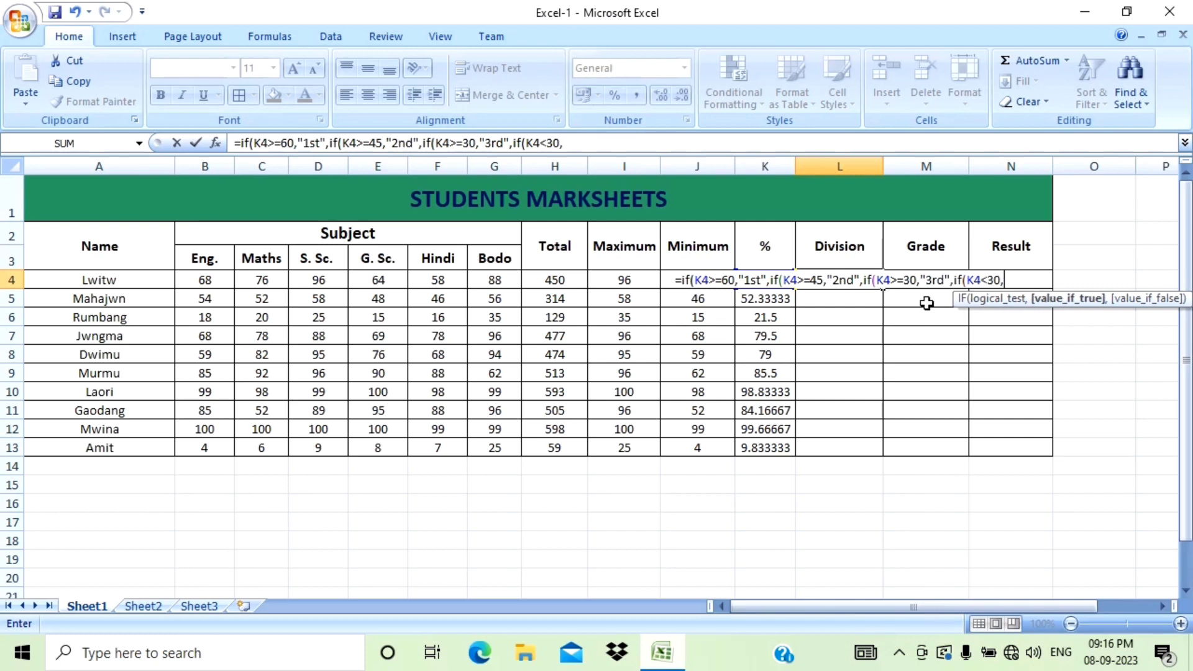
{"action": "type", "text": "\""}
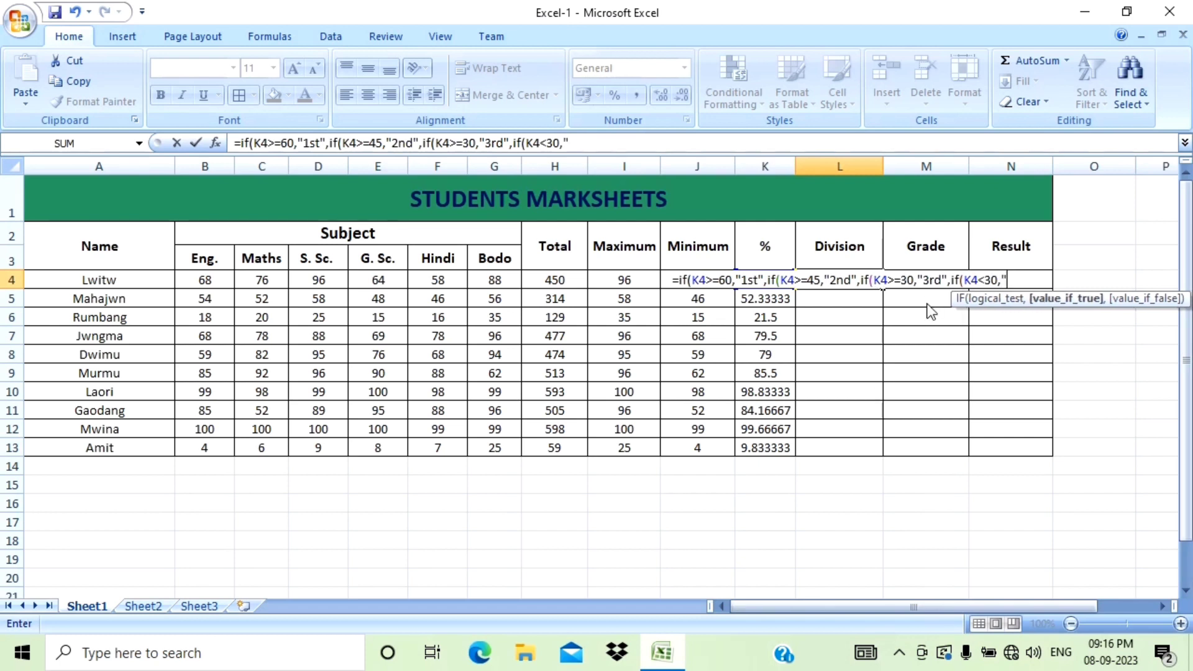
{"action": "type", "text": "Fai"}
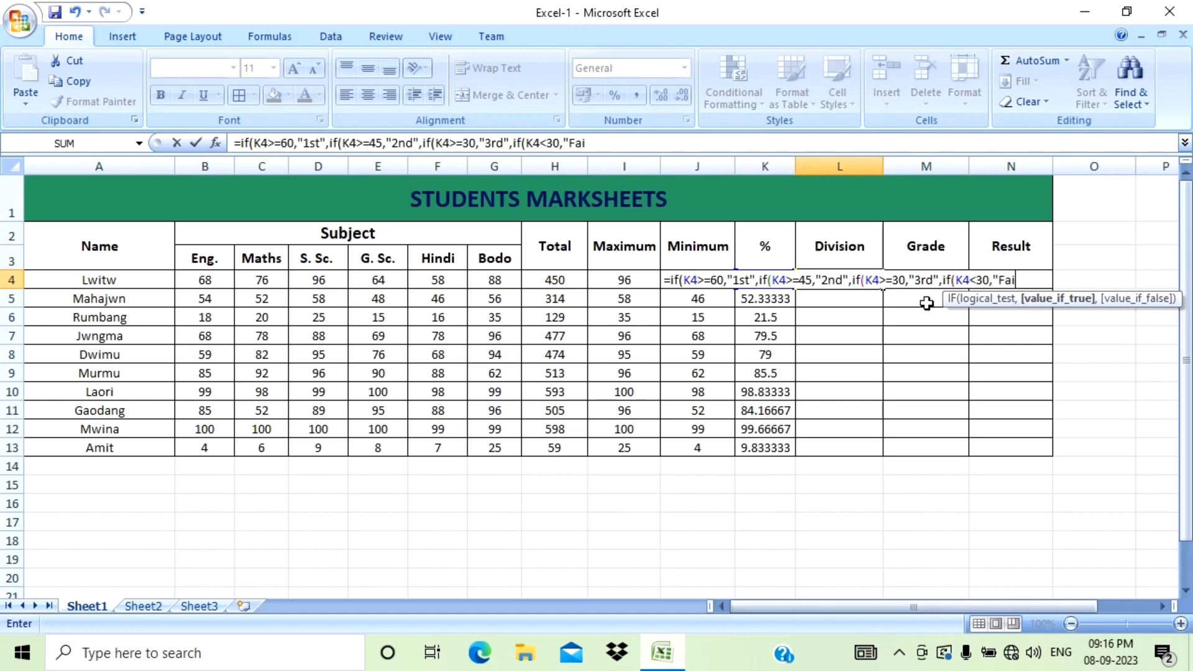
{"action": "type", "text": "l\""}
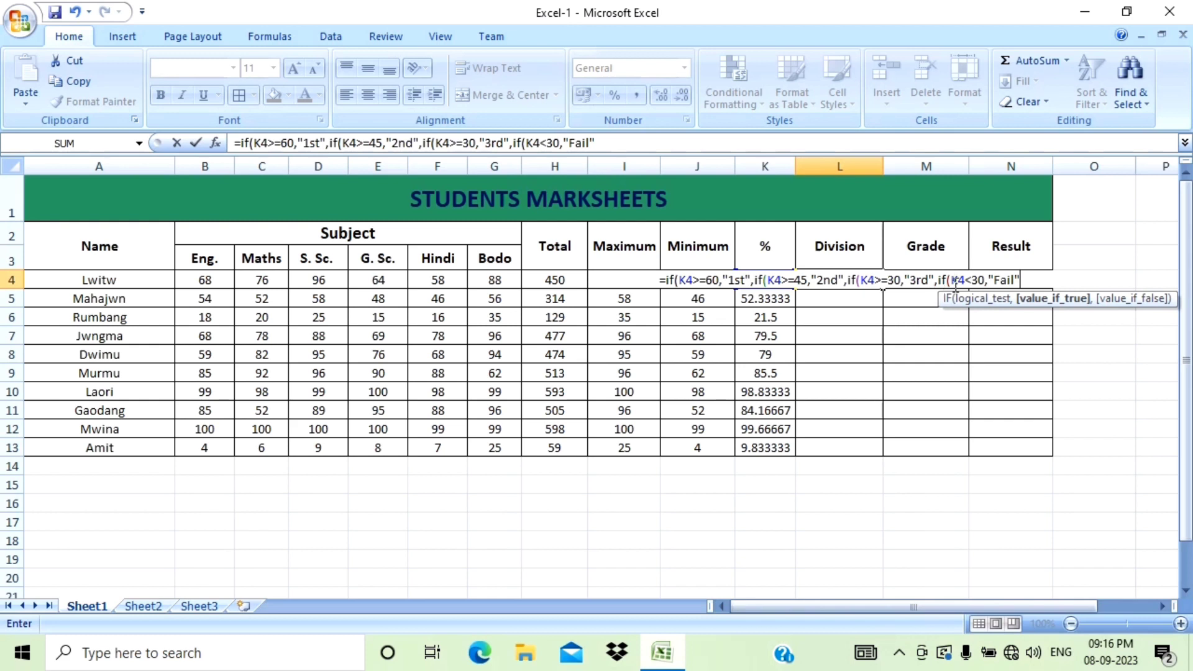
{"action": "type", "text": "))))"}
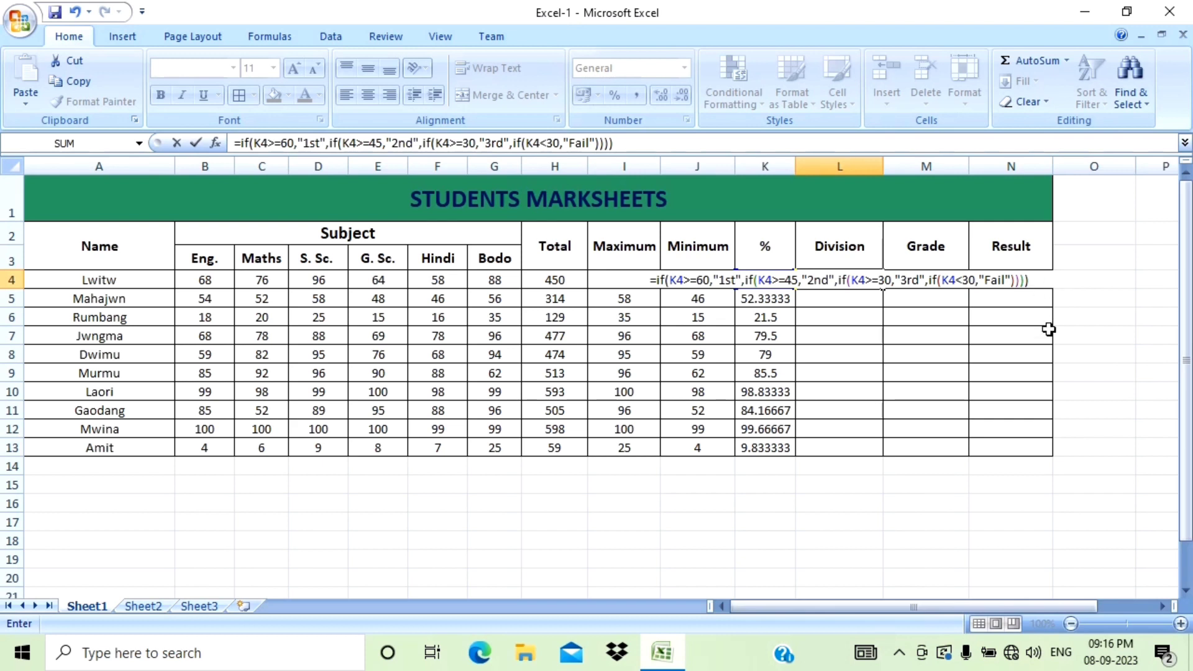
{"action": "key", "text": "Return"}
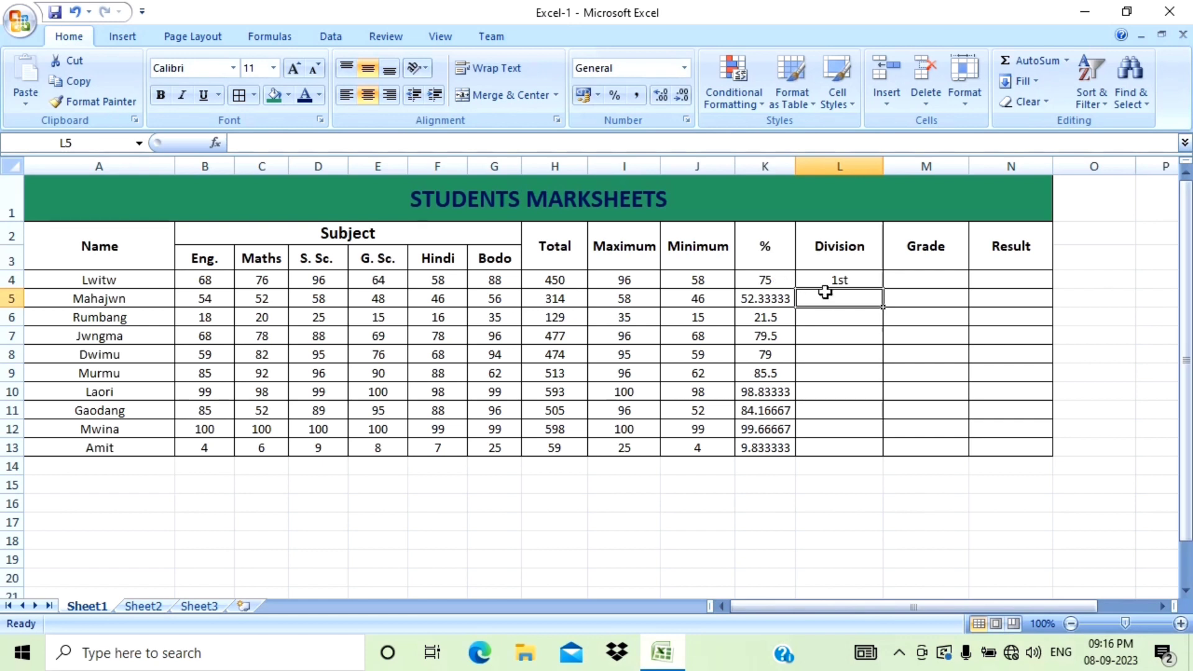
Fill the Division formula down from L4 through row 13.
{"action": "left_click", "coordinate": [868, 279]}
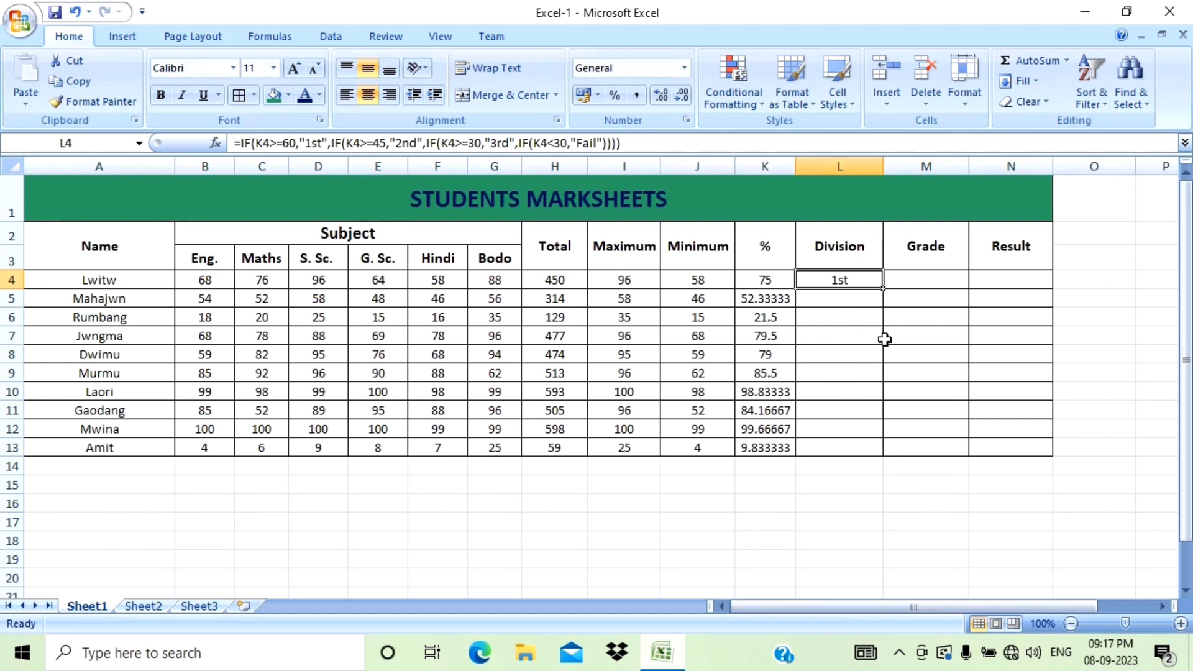
{"action": "left_click_drag", "start_coordinate": [884, 289], "coordinate": [882, 457]}
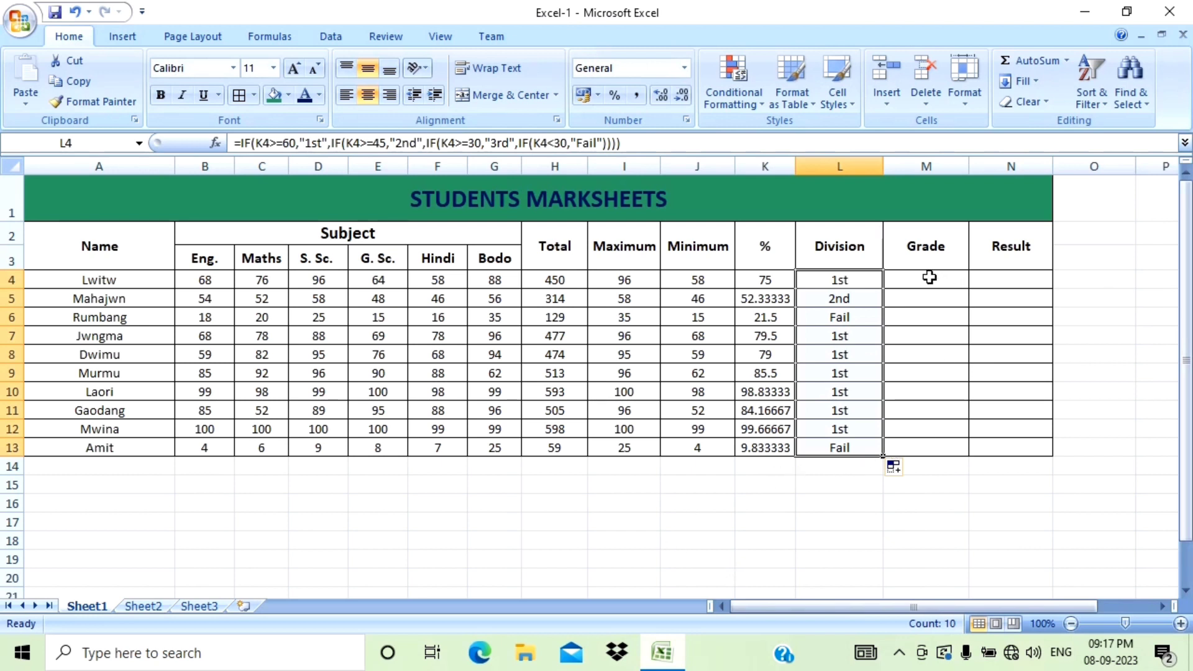
Start the Grade formula in M4 as =if(H4>=590,"Topper", using the student's total.
{"action": "left_click", "coordinate": [925, 276]}
{"action": "type", "text": "="}
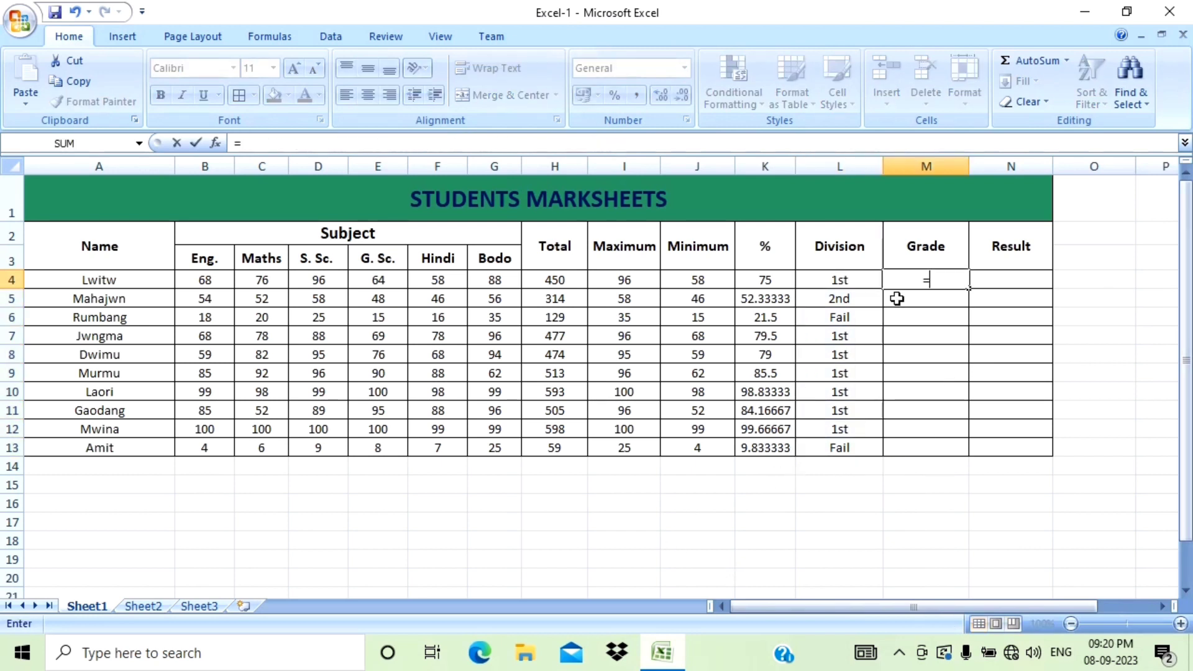
{"action": "type", "text": "if"}
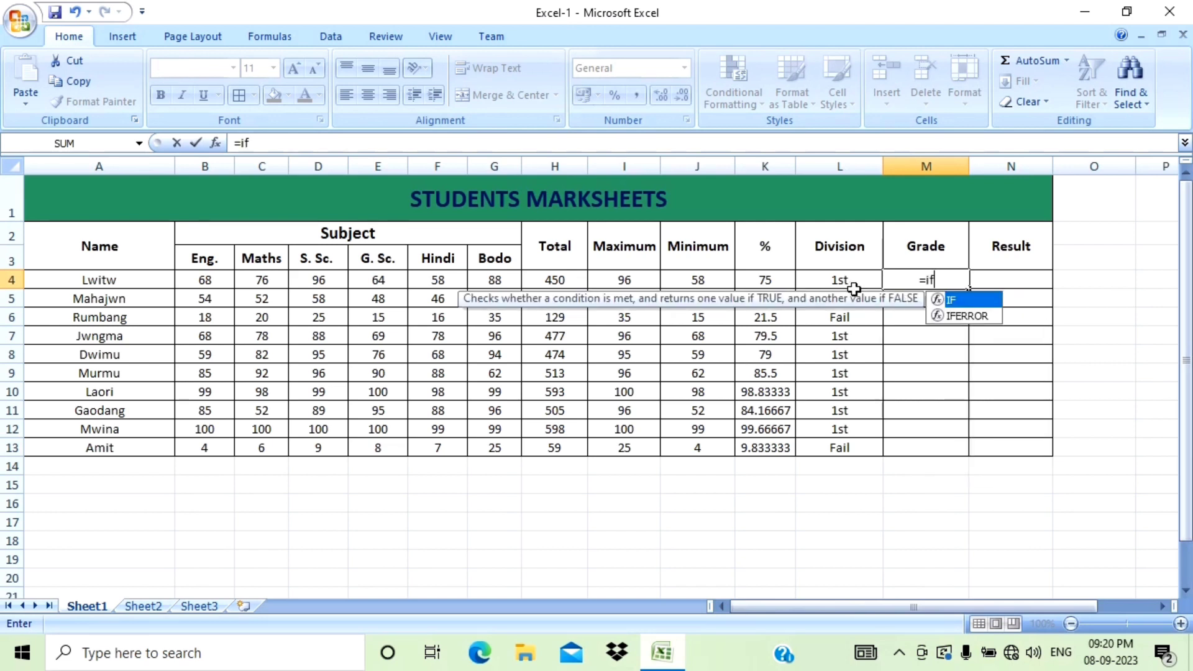
{"action": "type", "text": "("}
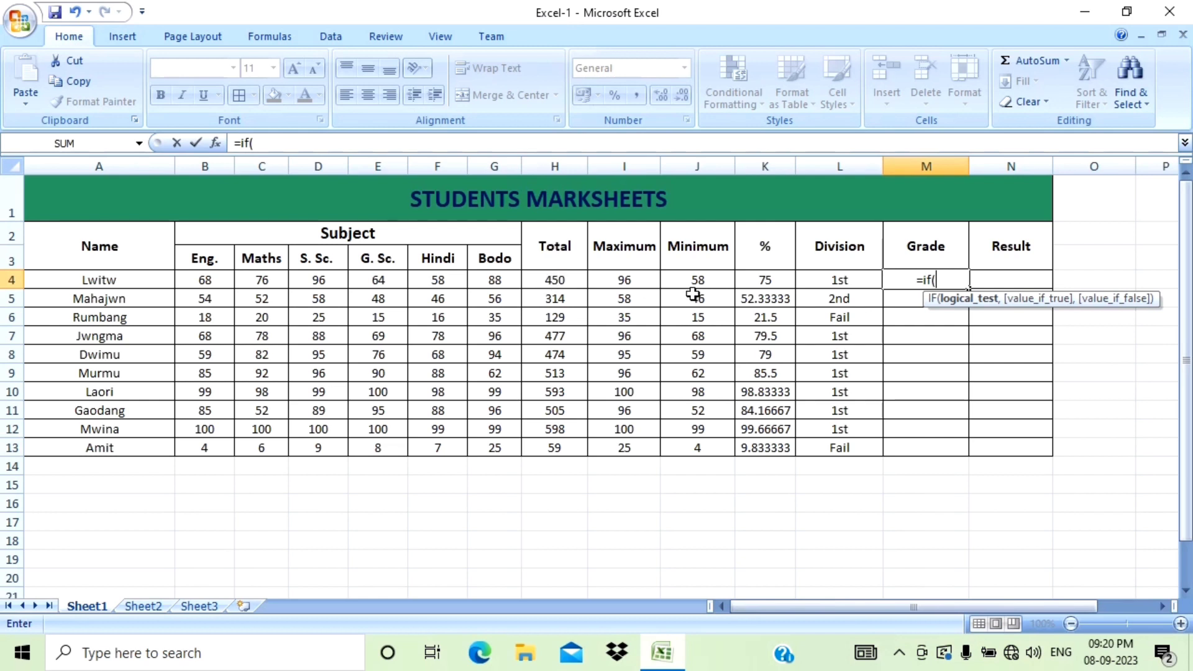
{"action": "left_click", "coordinate": [547, 283]}
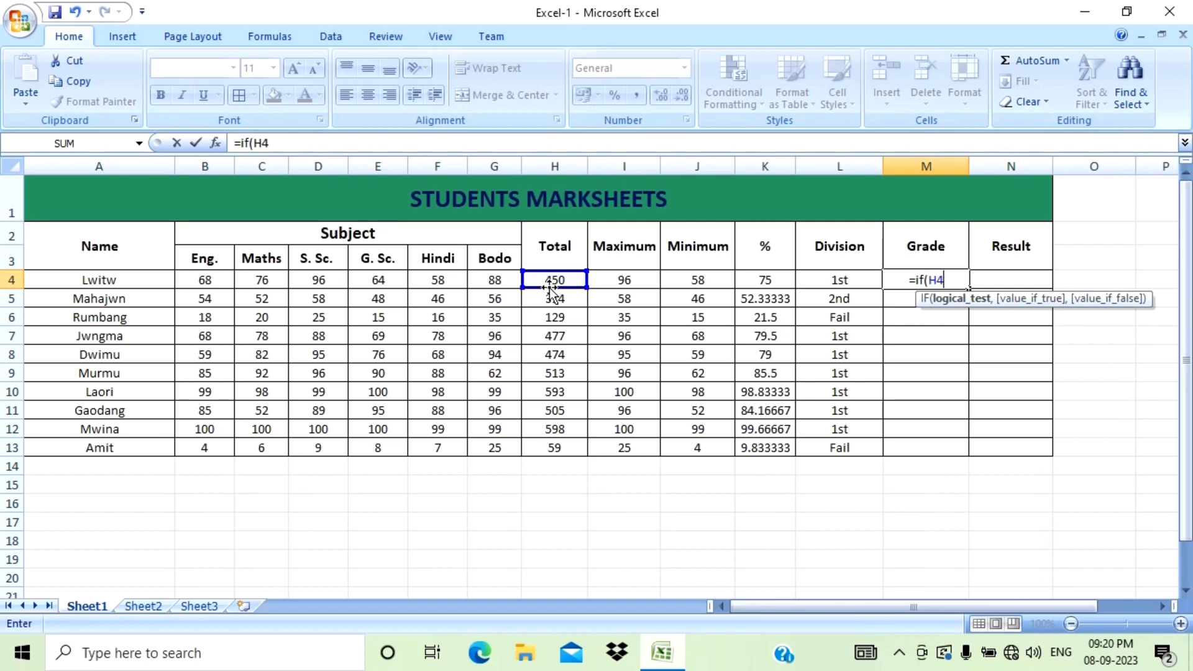
{"action": "type", "text": ">"}
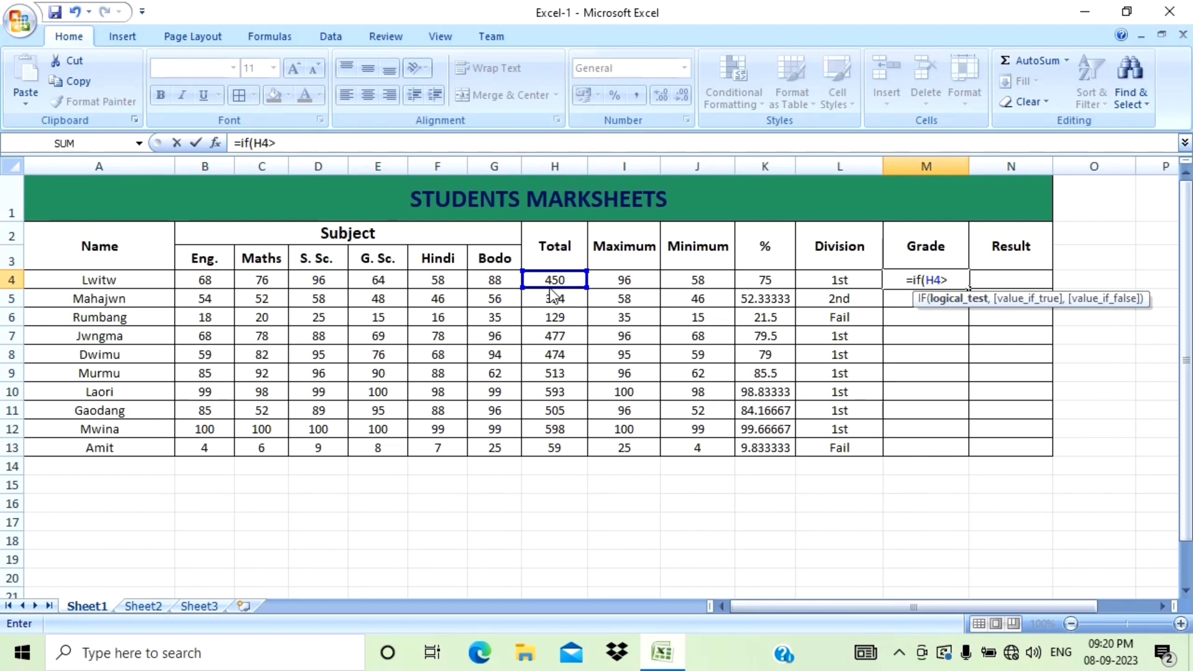
{"action": "type", "text": "="}
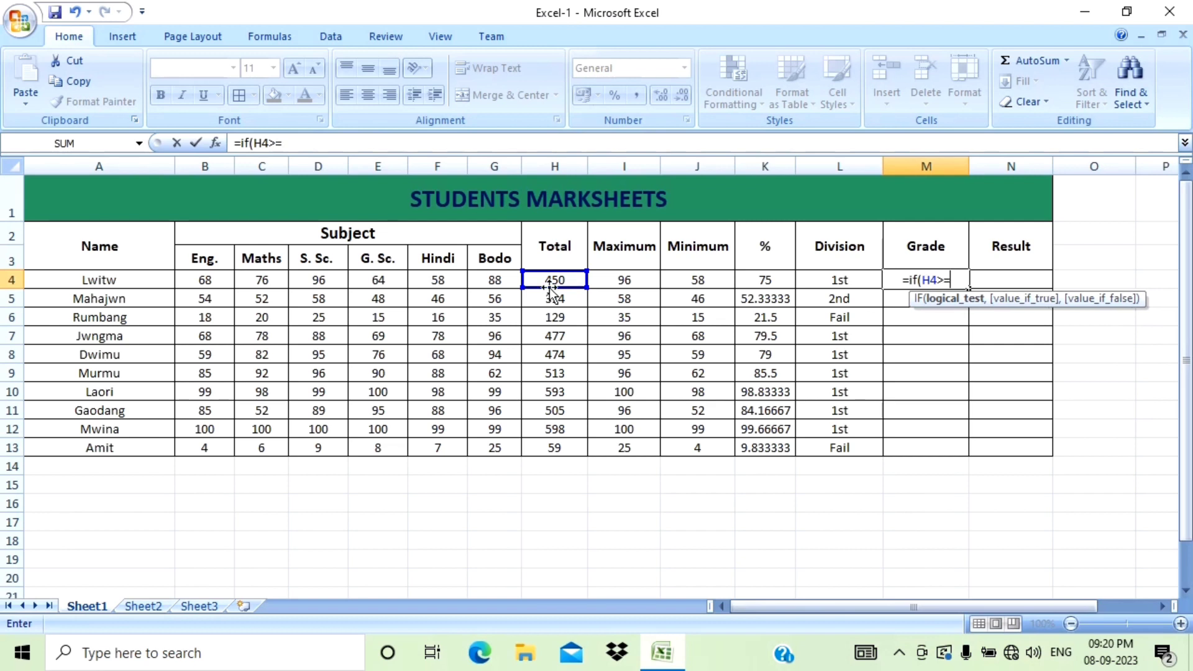
{"action": "type", "text": "5"}
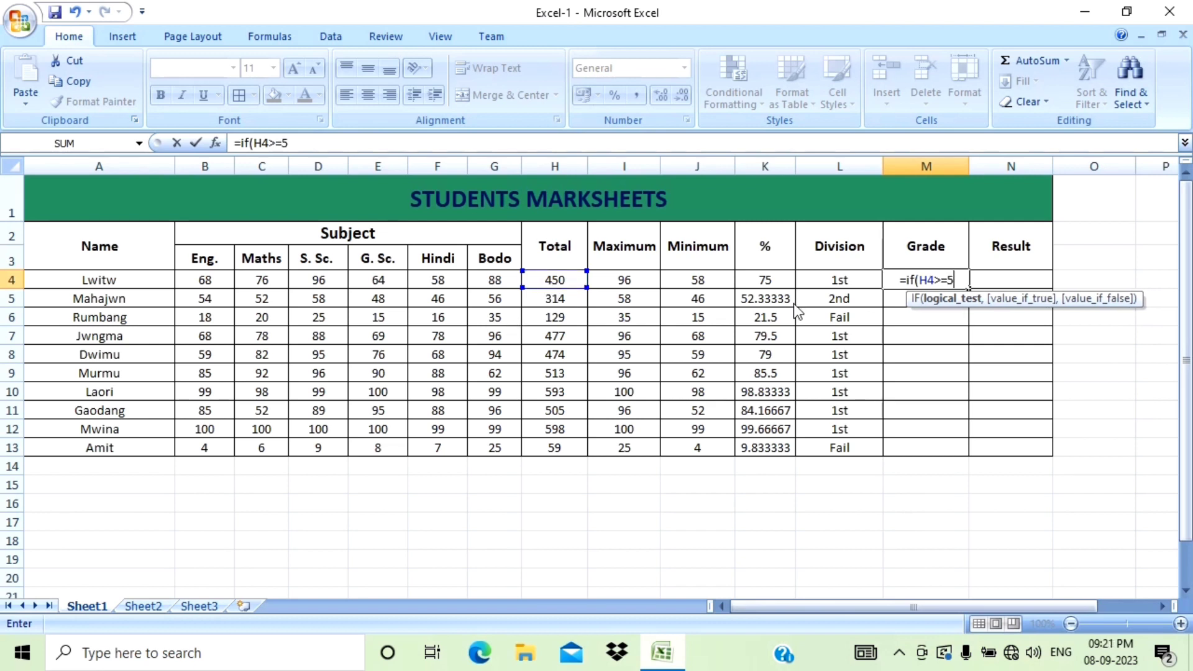
{"action": "type", "text": "90"}
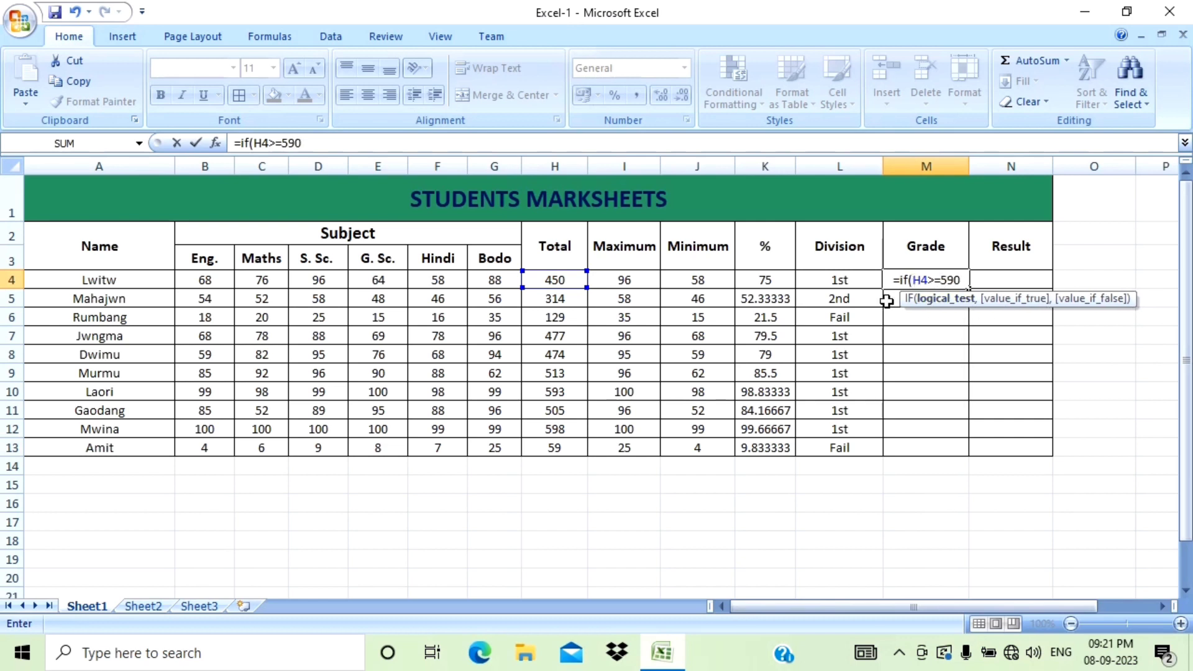
{"action": "type", "text": ","}
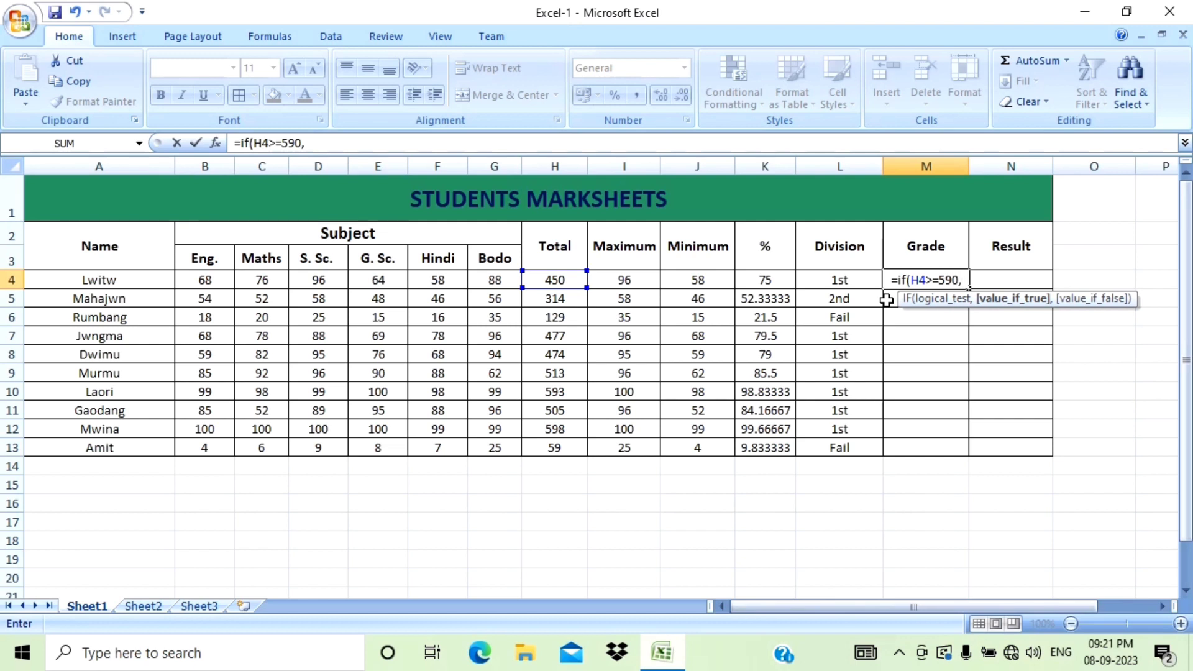
{"action": "type", "text": "\""}
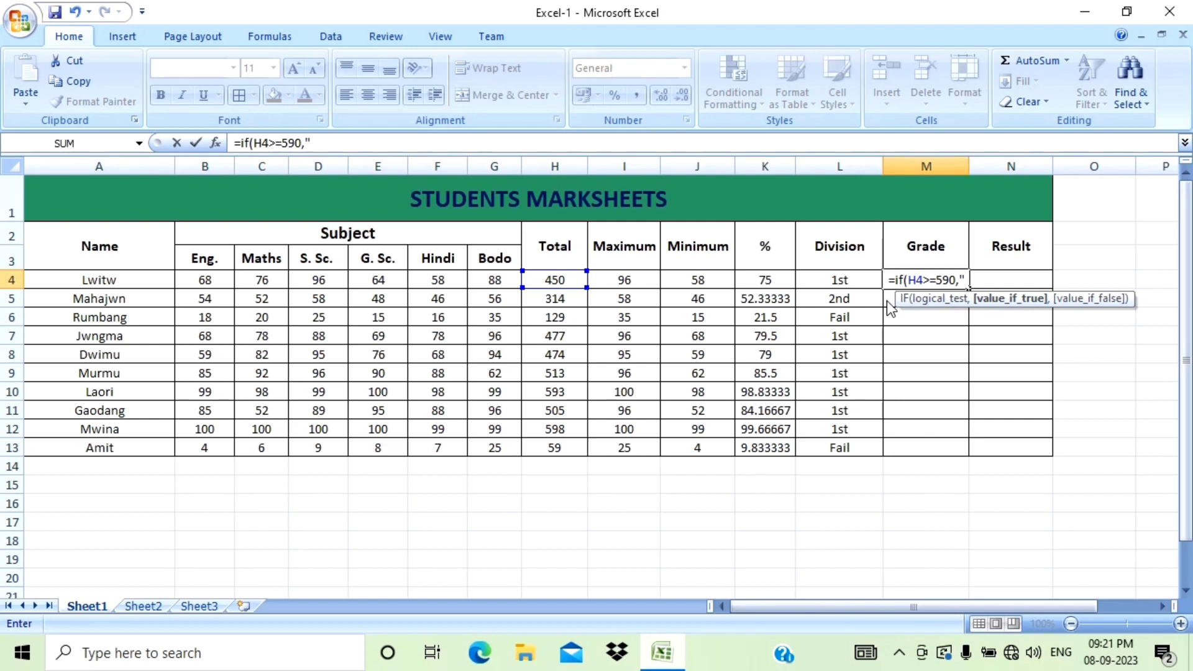
{"action": "type", "text": "T"}
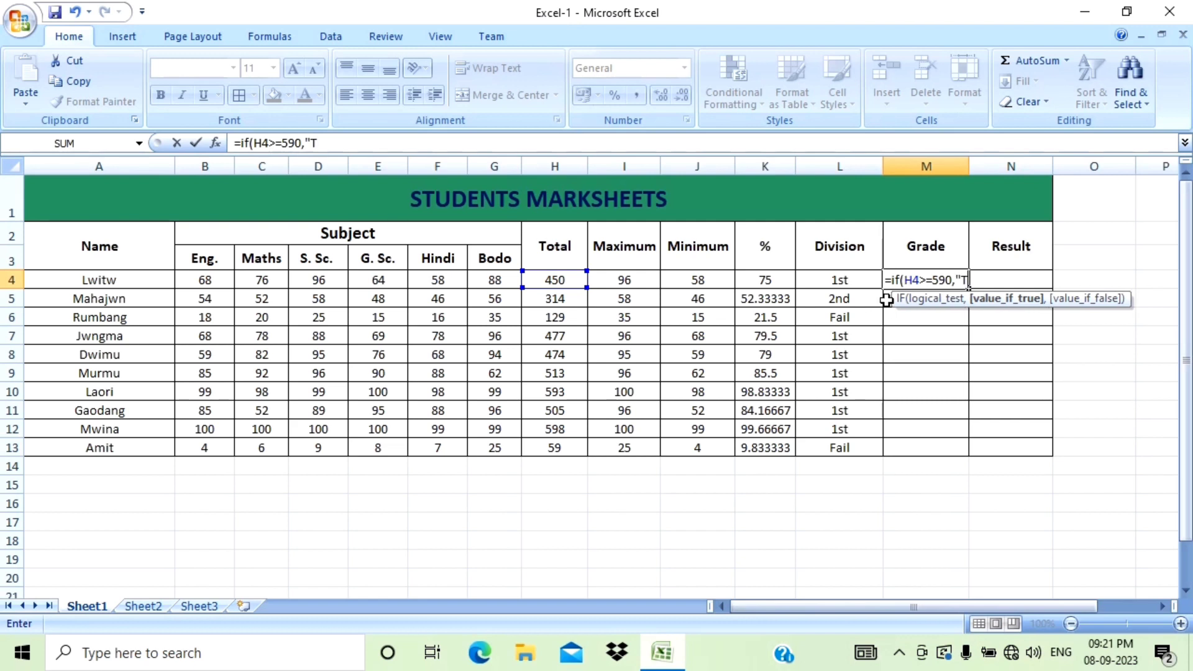
{"action": "type", "text": "opper"}
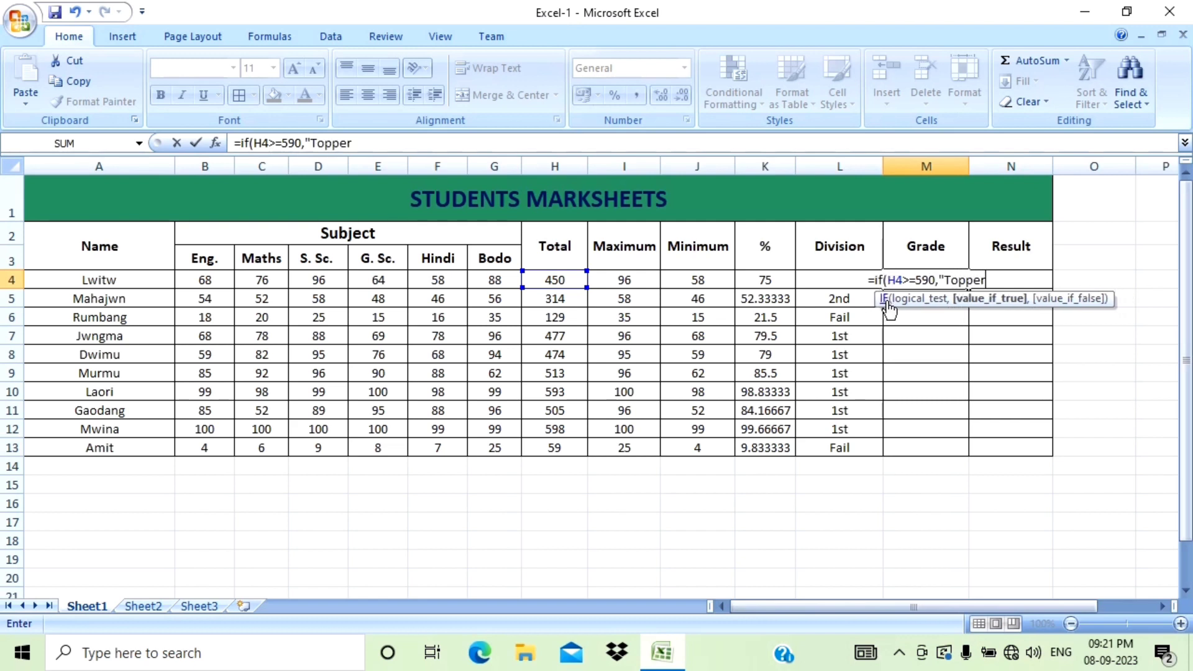
{"action": "type", "text": "\""}
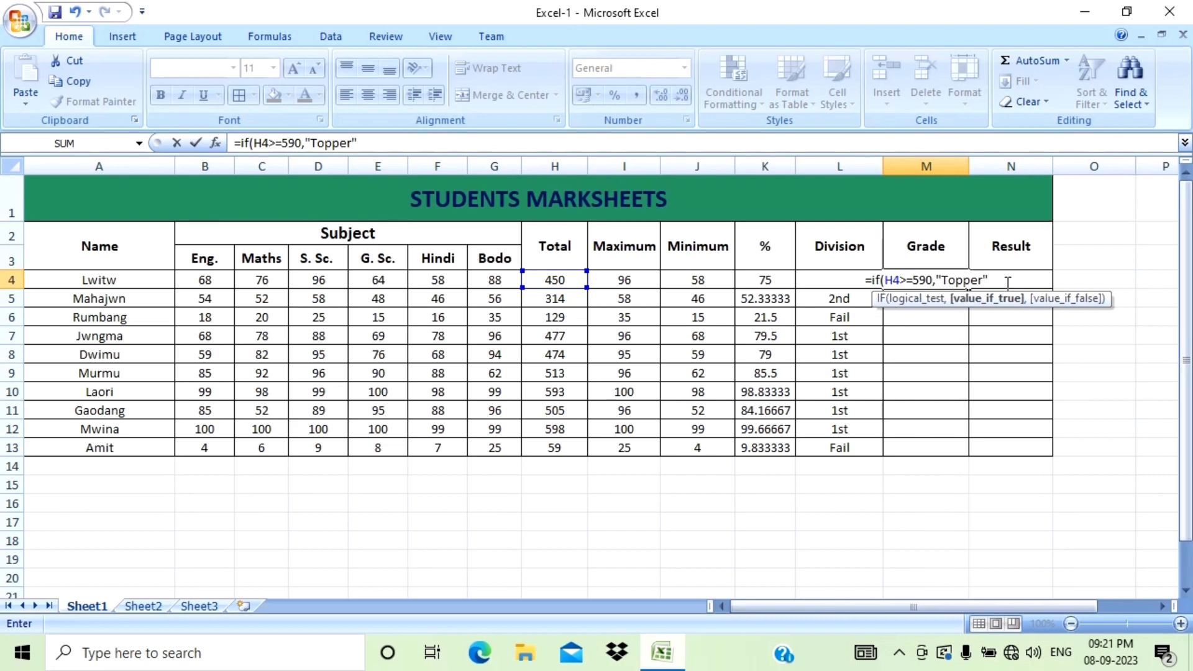
{"action": "type", "text": ",if"}
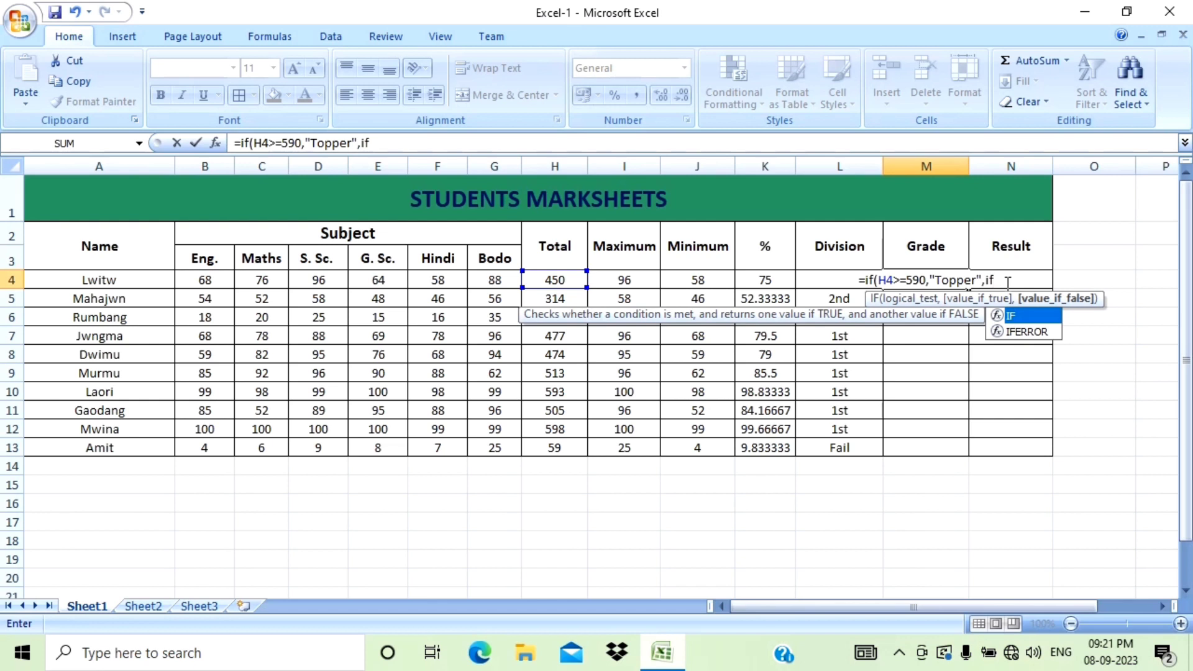
{"action": "type", "text": "("}
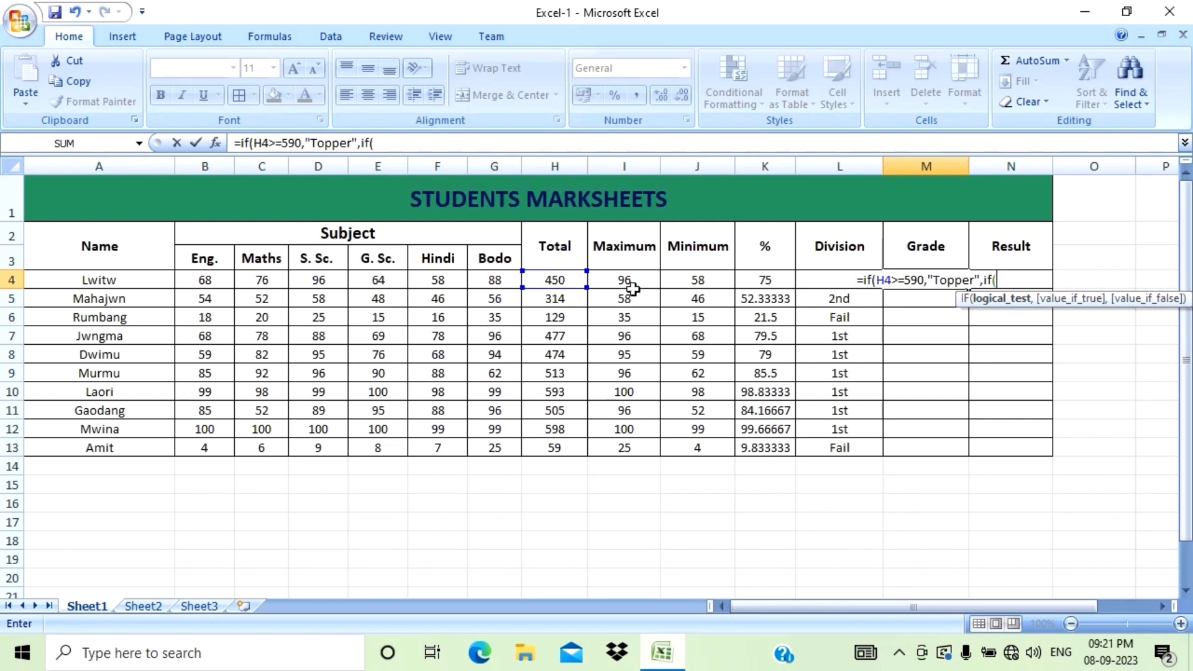
Extend the Grade formula with a nested condition if(H4>=500,"A", for grade A.
{"action": "left_click", "coordinate": [553, 285]}
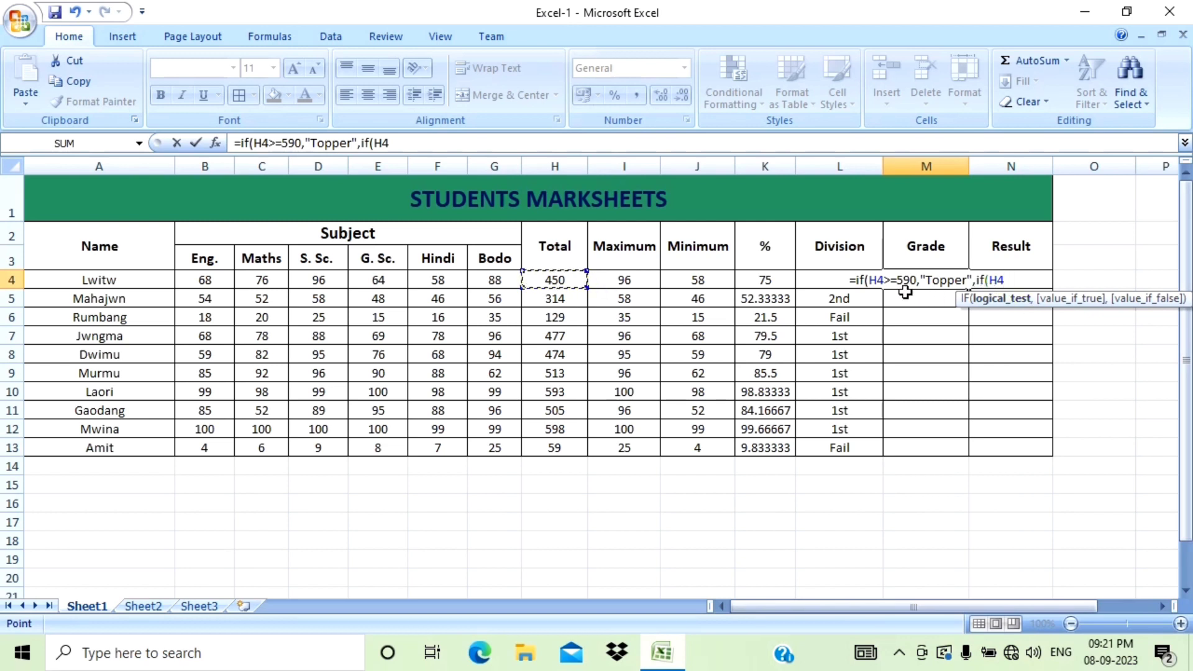
{"action": "type", "text": ">"}
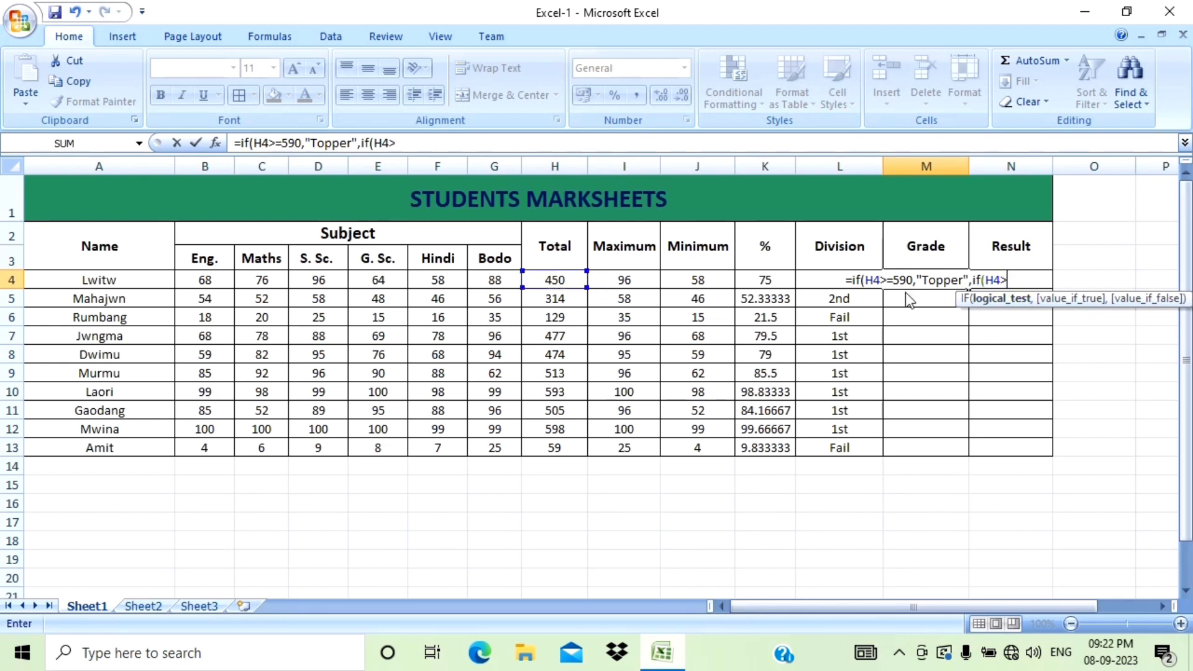
{"action": "type", "text": "="}
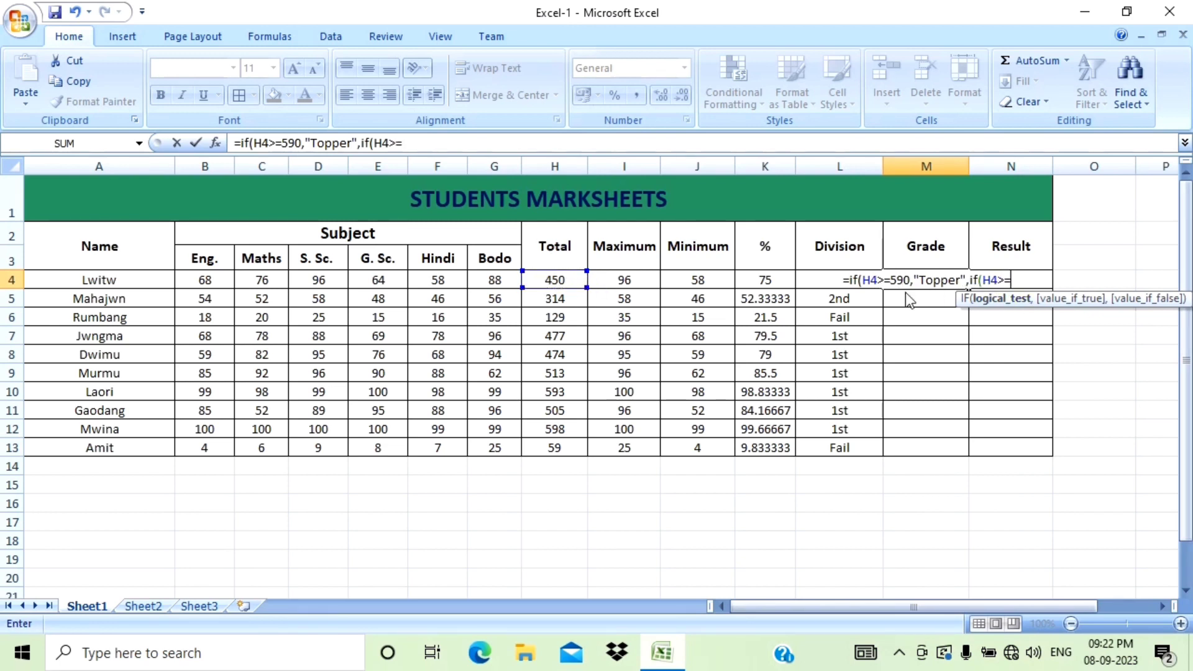
{"action": "type", "text": "5"}
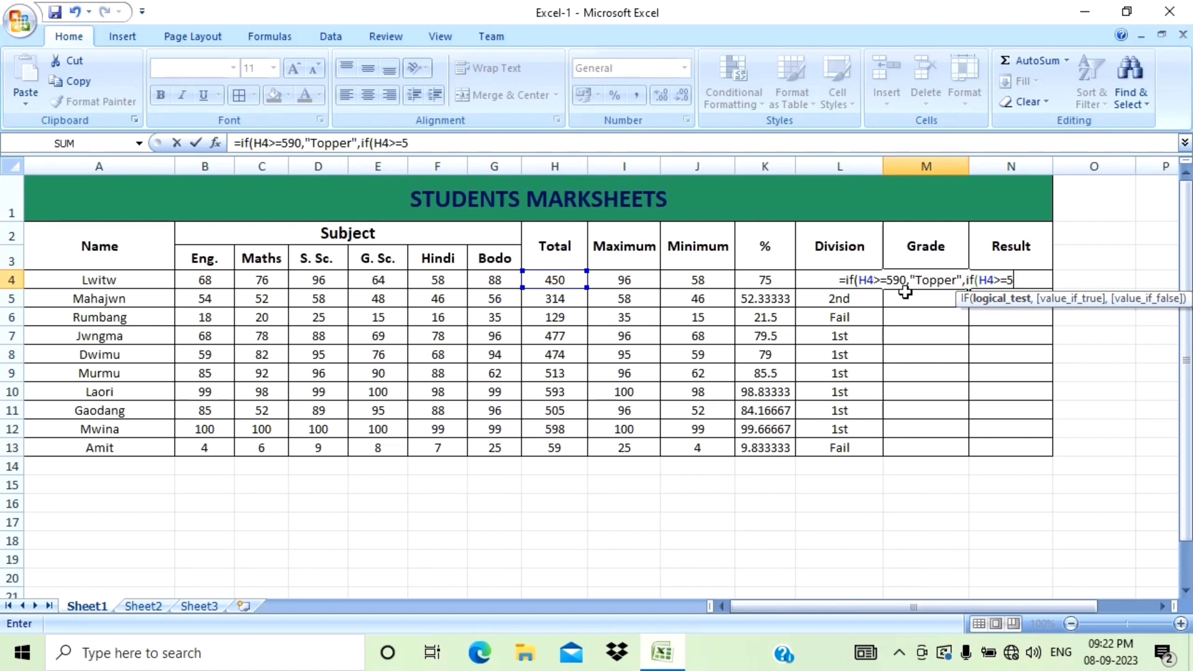
{"action": "type", "text": "00"}
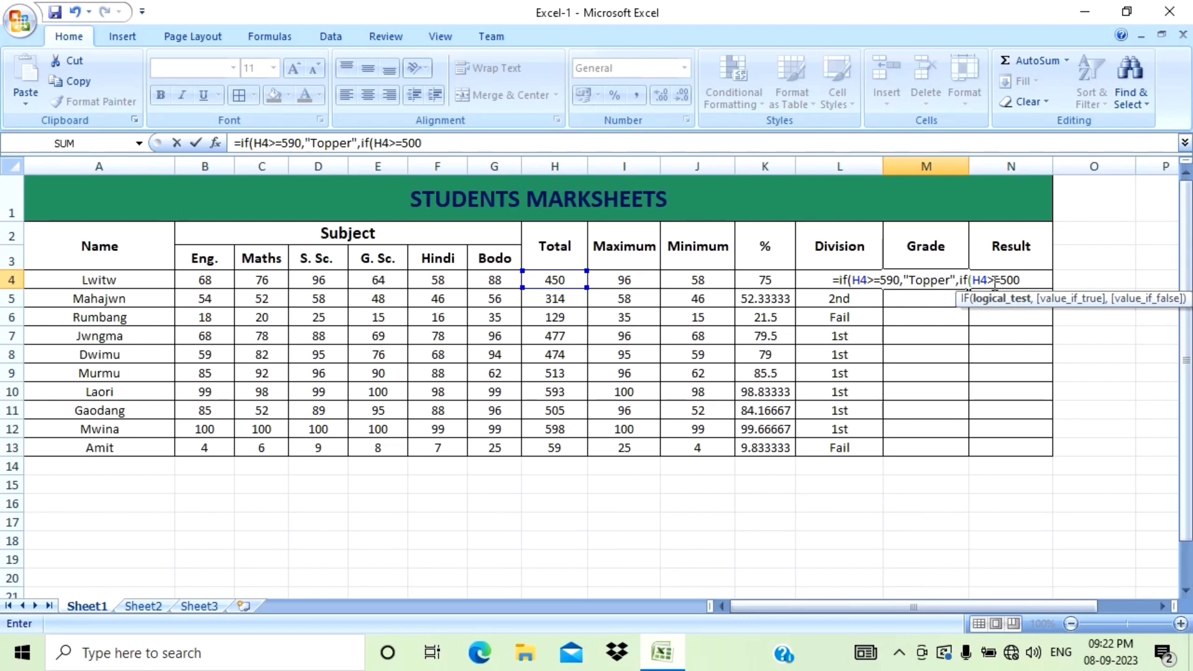
{"action": "type", "text": ",\""}
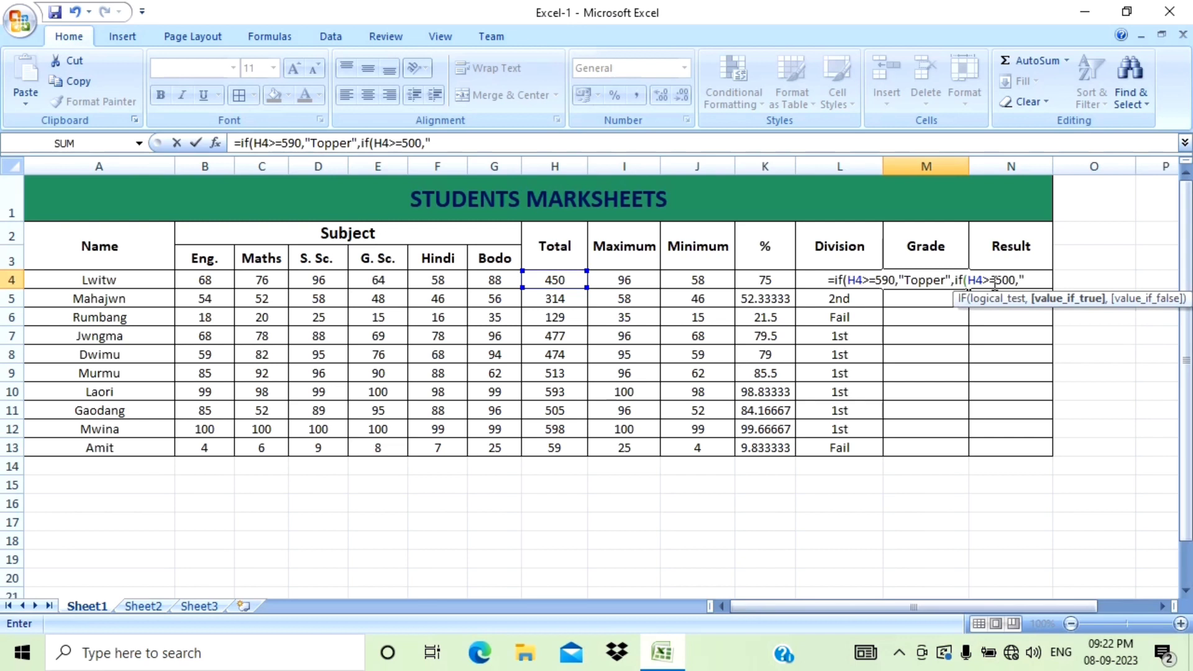
{"action": "type", "text": "A"}
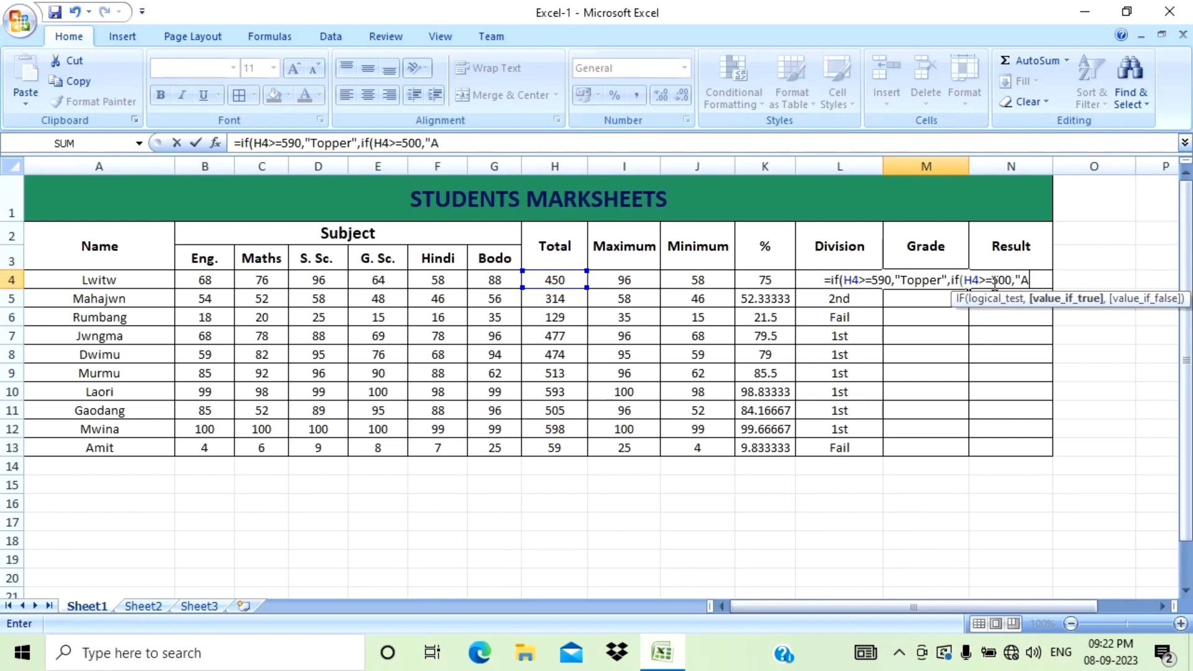
{"action": "type", "text": "\","}
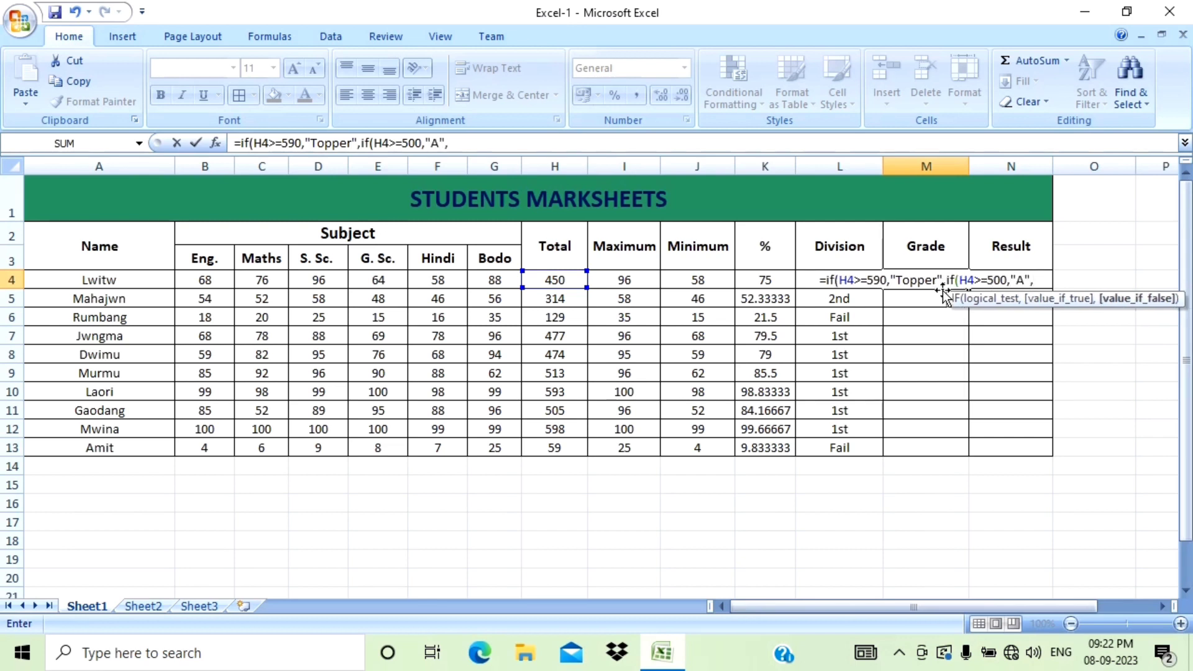
{"action": "type", "text": "i"}
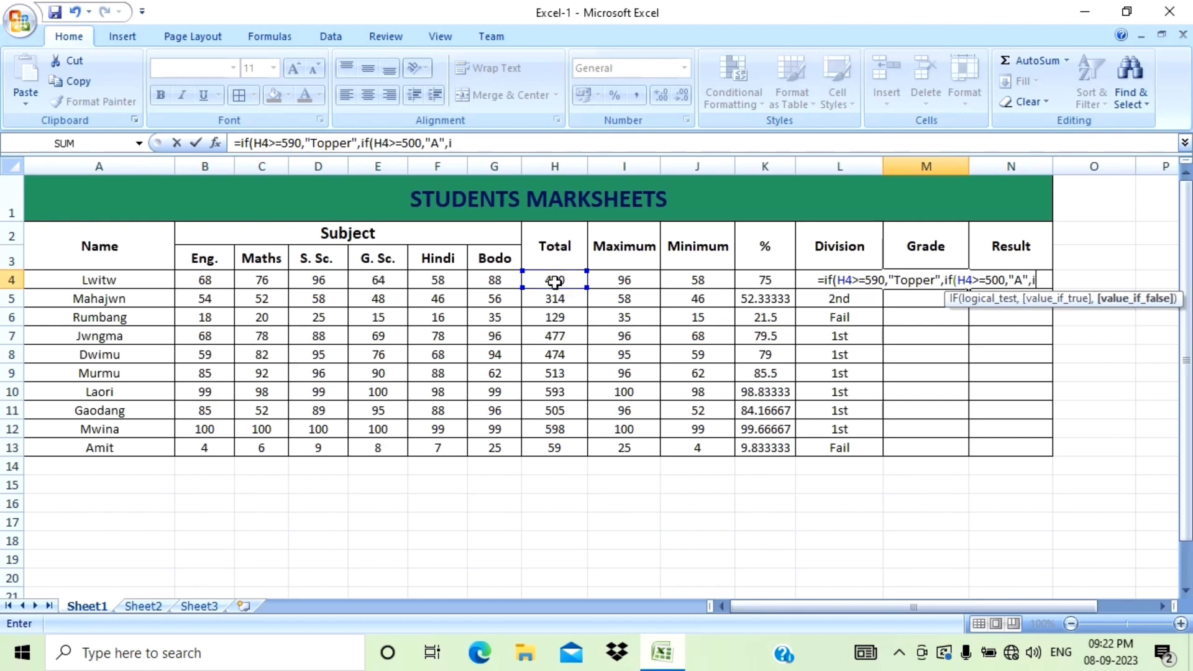
{"action": "type", "text": "f"}
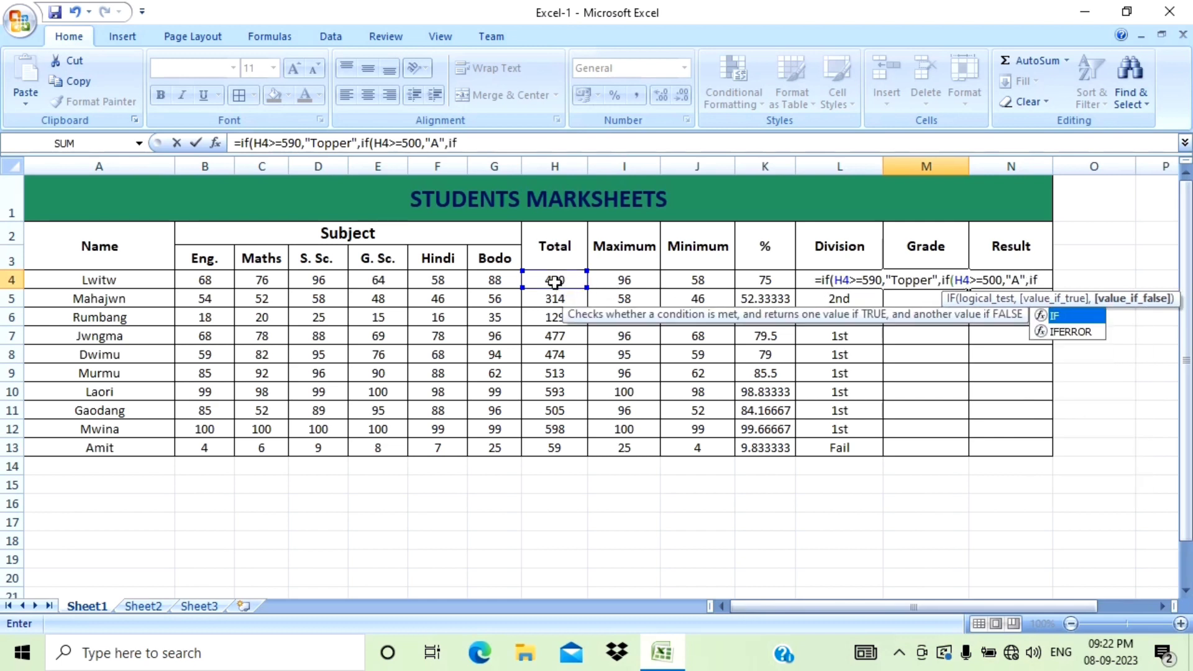
{"action": "type", "text": "("}
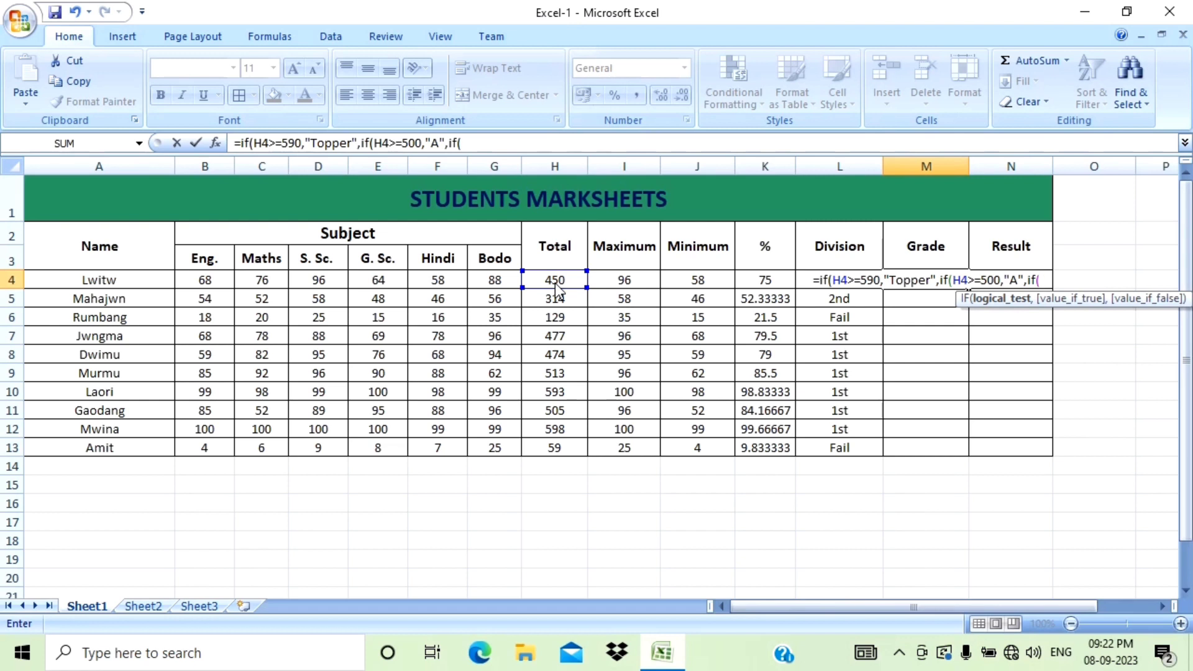
Add a further nested condition if(H4>=400,"B", to the Grade formula for grade B.
{"action": "left_click", "coordinate": [555, 282]}
{"action": "type", "text": ">"}
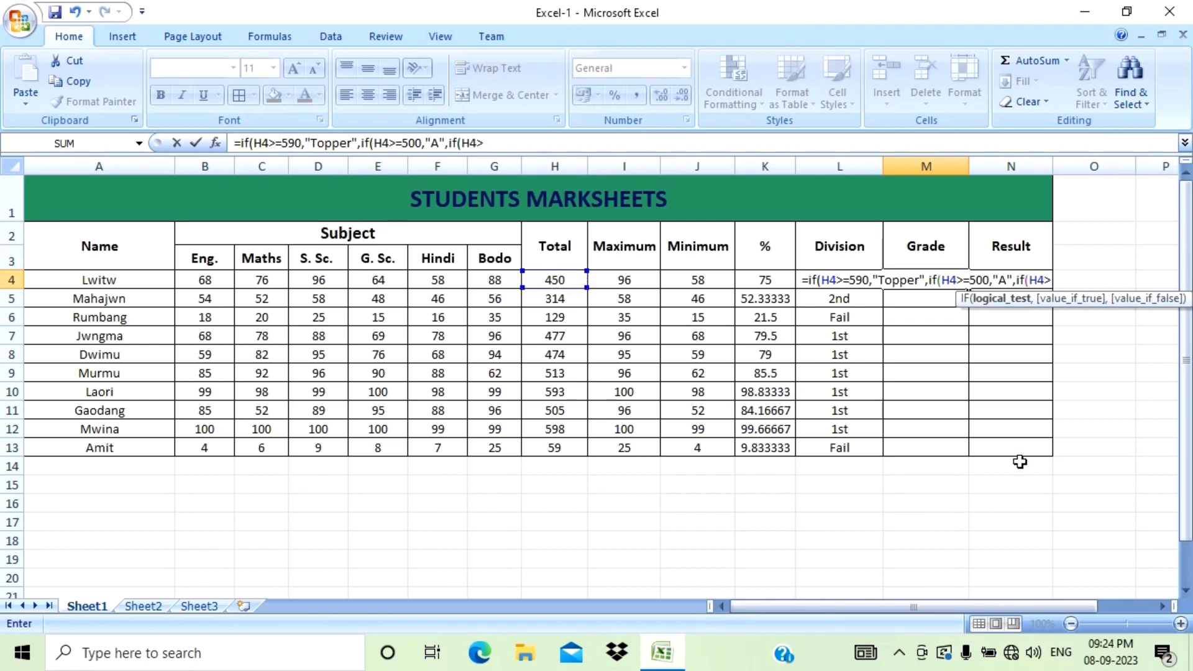
{"action": "type", "text": "="}
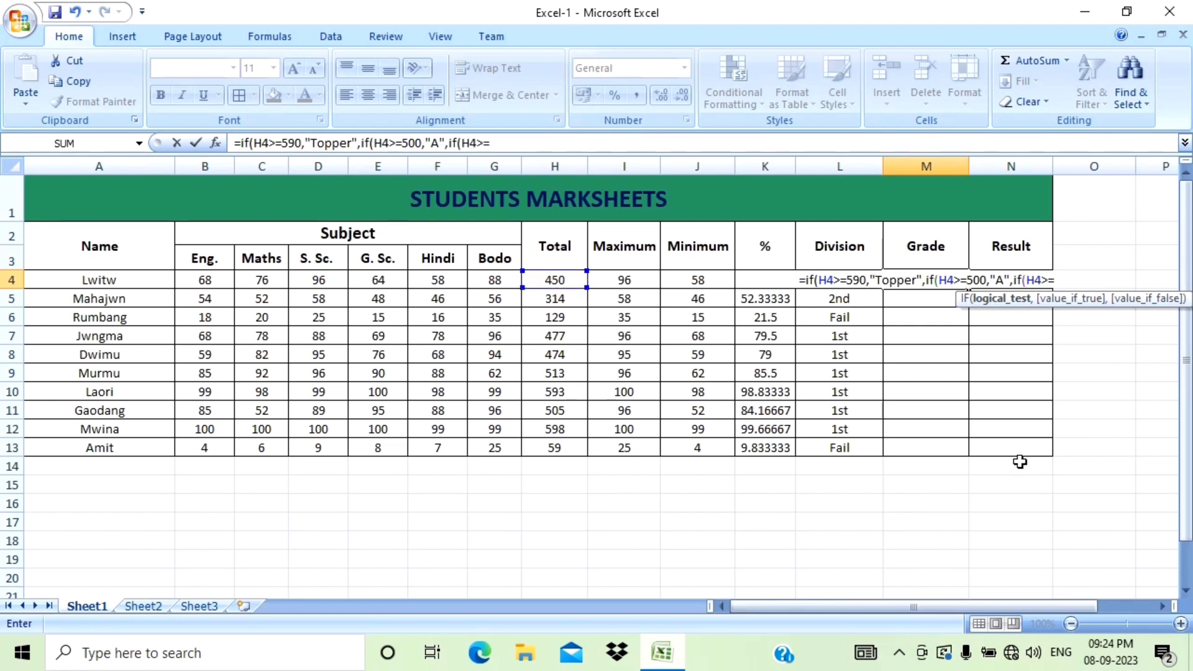
{"action": "type", "text": "400"}
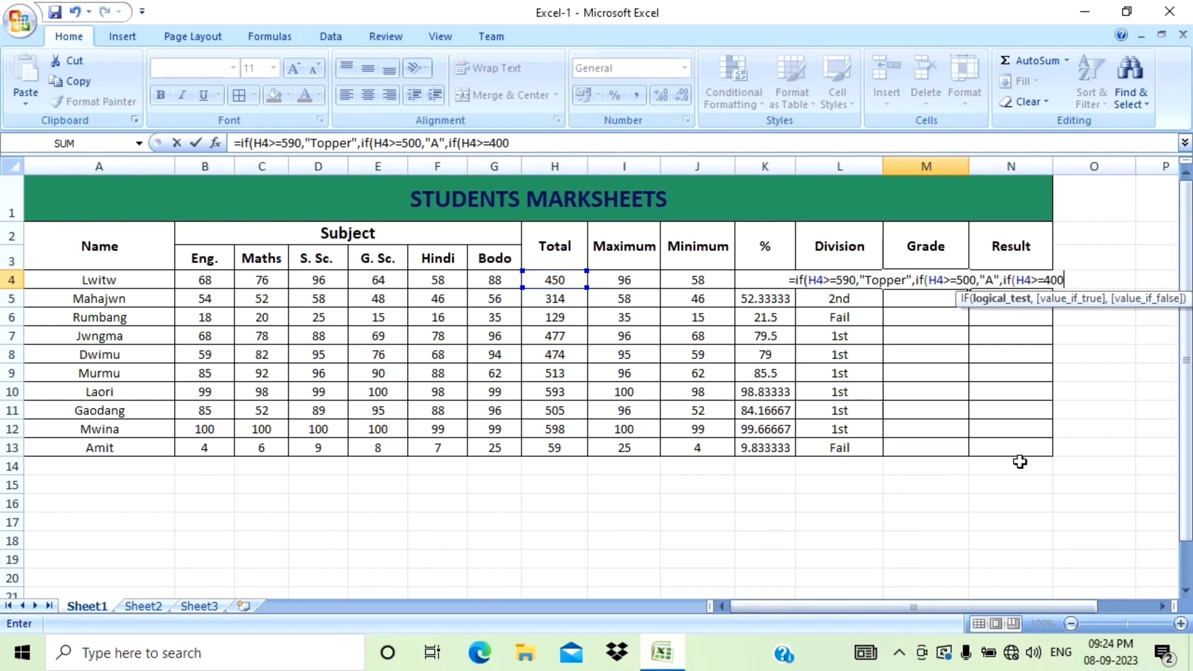
{"action": "type", "text": ",\""}
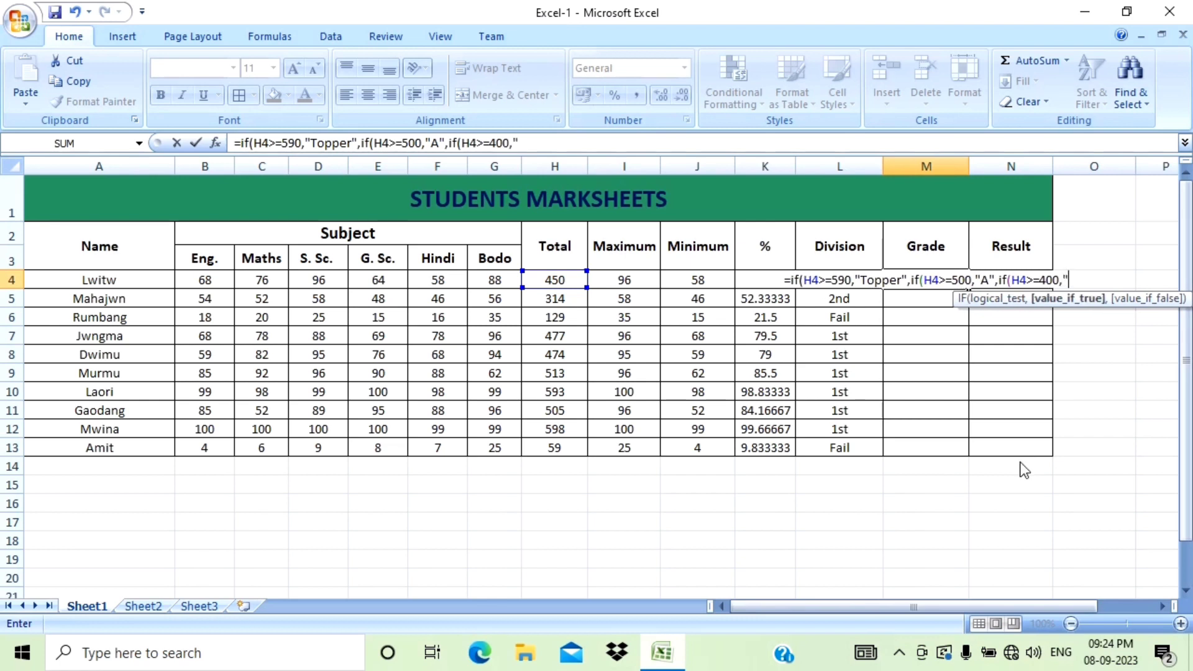
{"action": "type", "text": "B"}
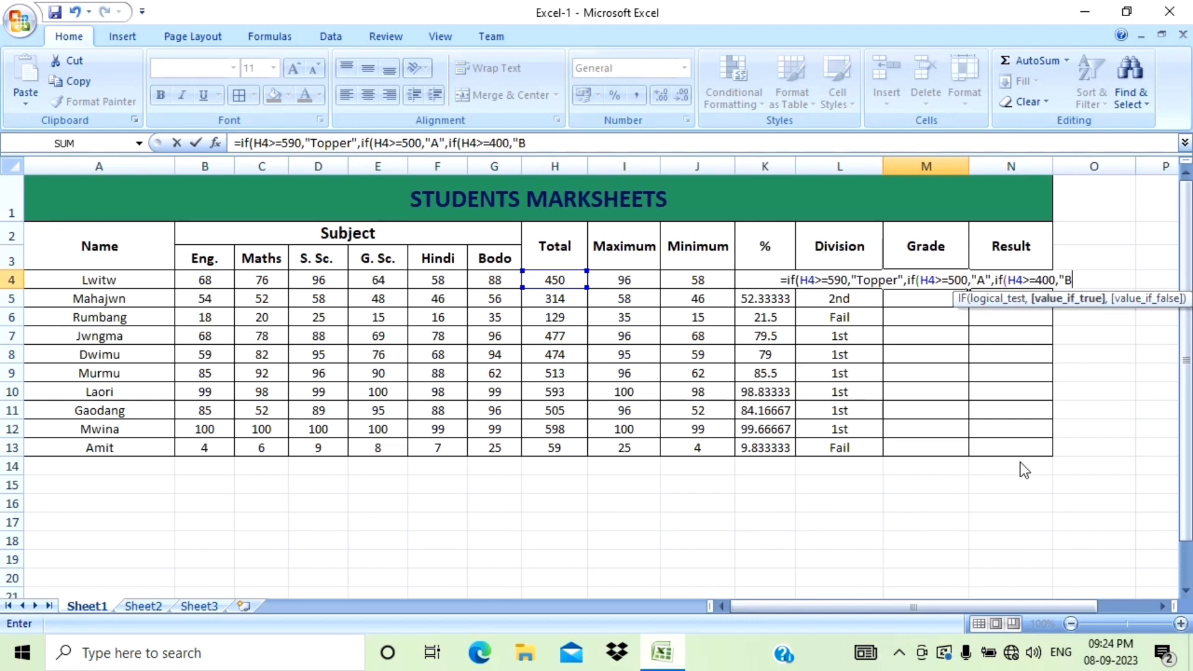
{"action": "type", "text": "\","}
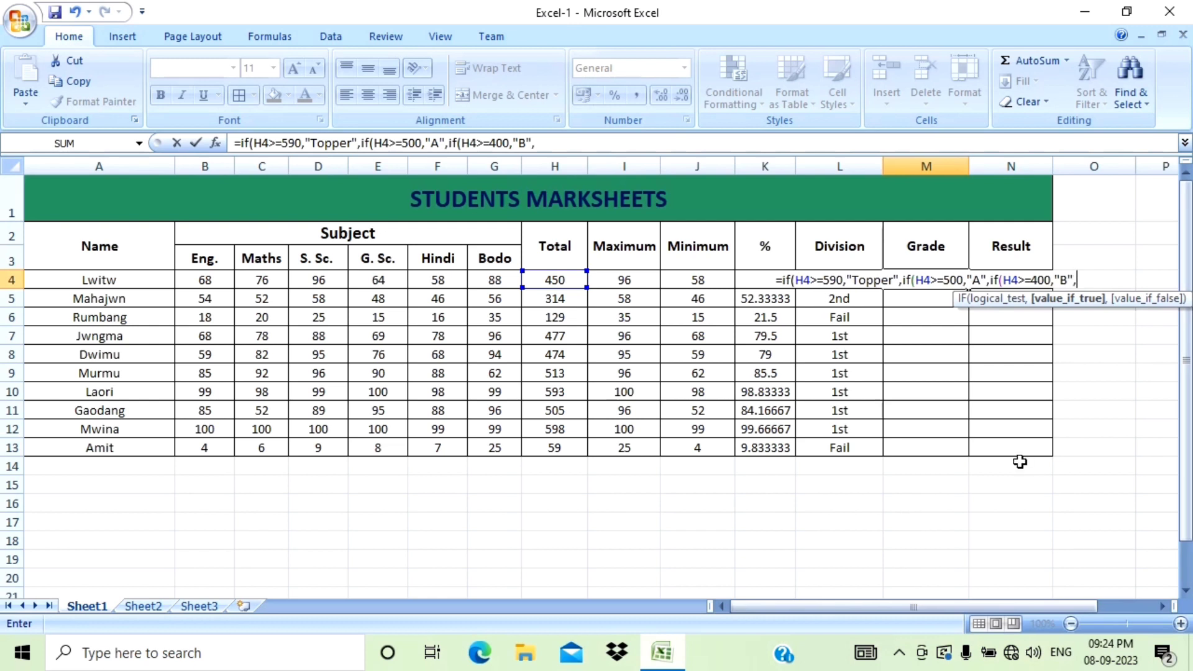
{"action": "type", "text": "if"}
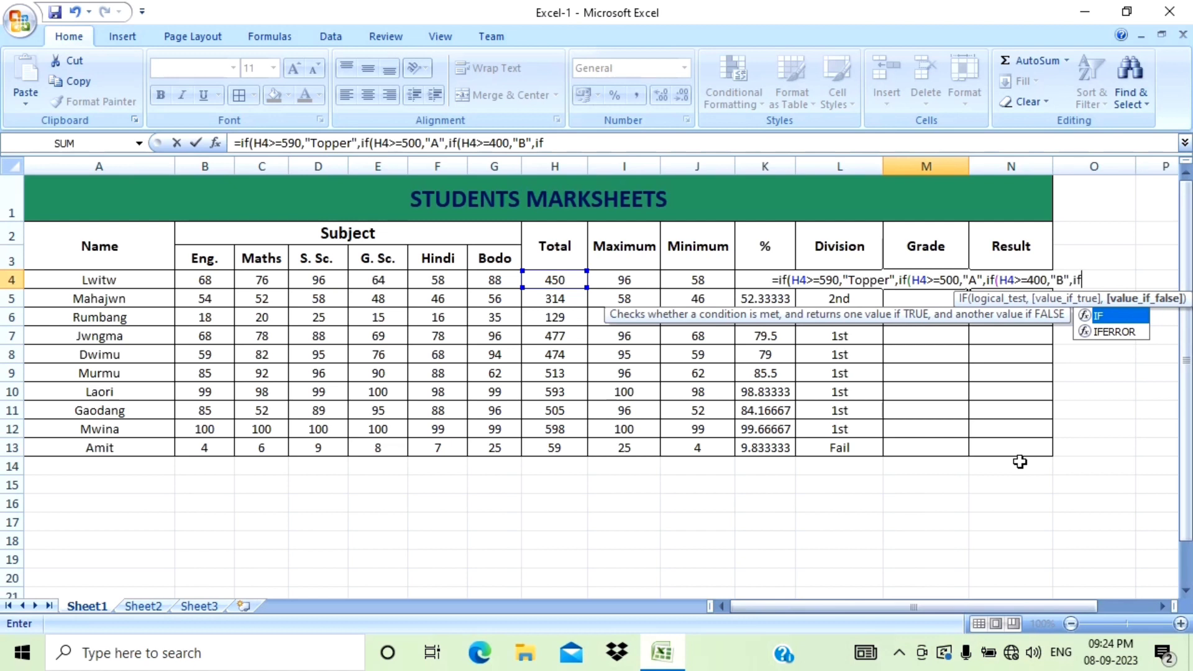
{"action": "type", "text": "("}
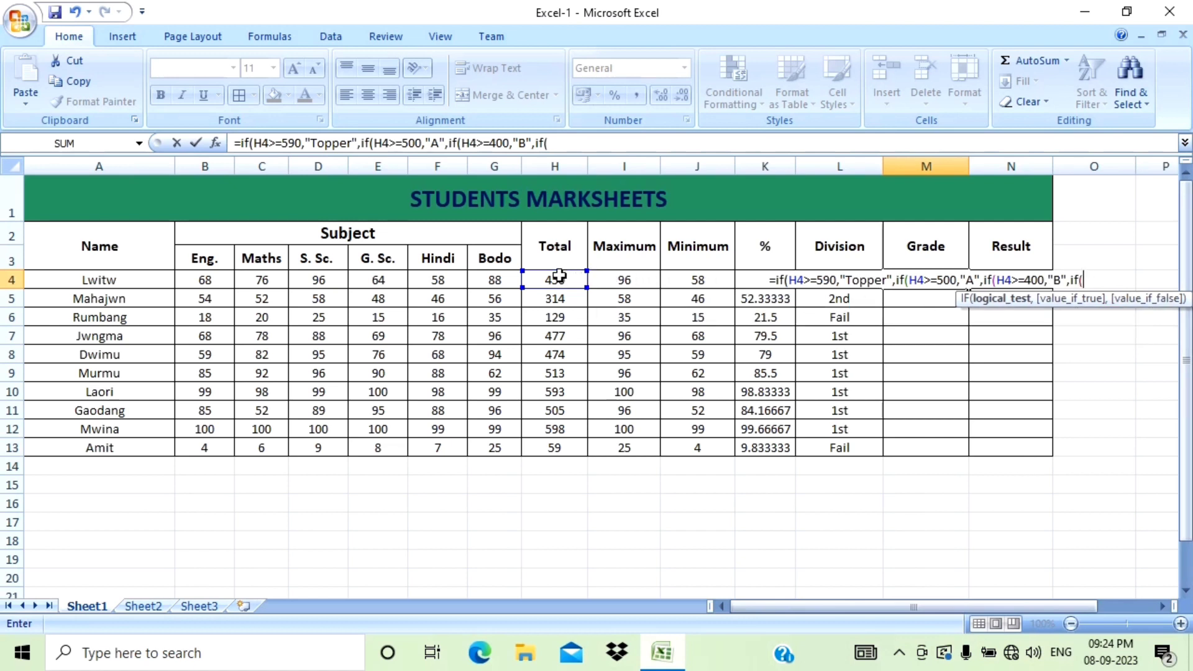
Finish the Grade formula with a last condition if(H4<400,"C", close all four brackets and enter it in M4.
{"action": "left_click", "coordinate": [559, 280]}
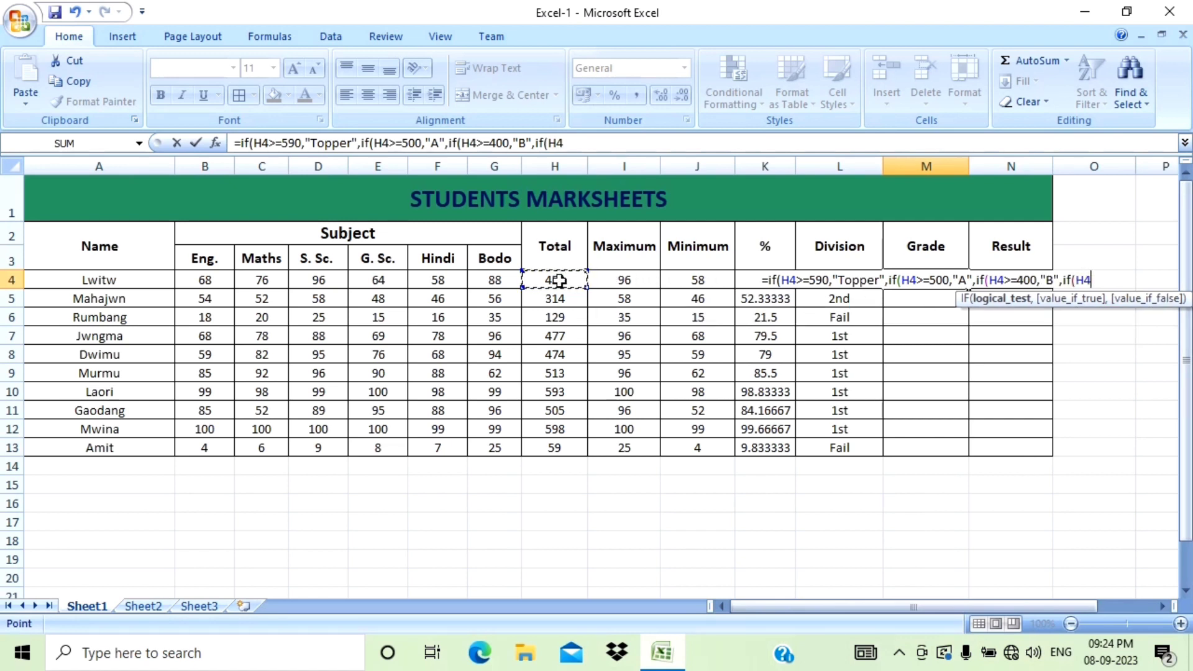
{"action": "type", "text": "<400"}
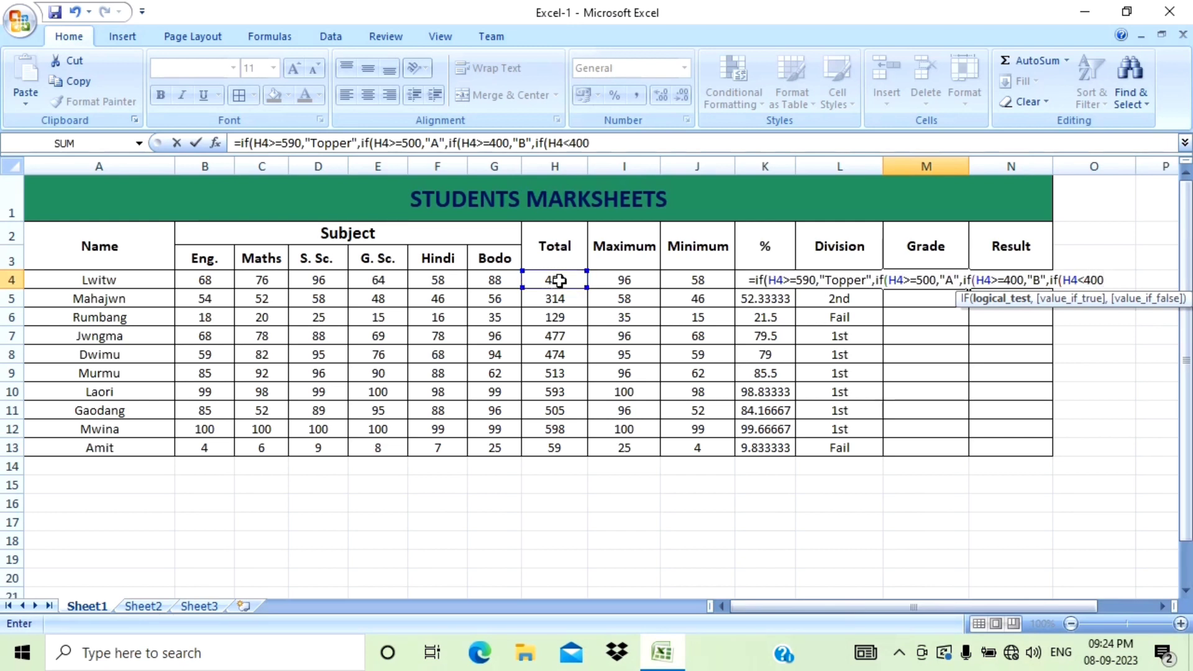
{"action": "type", "text": ",\""}
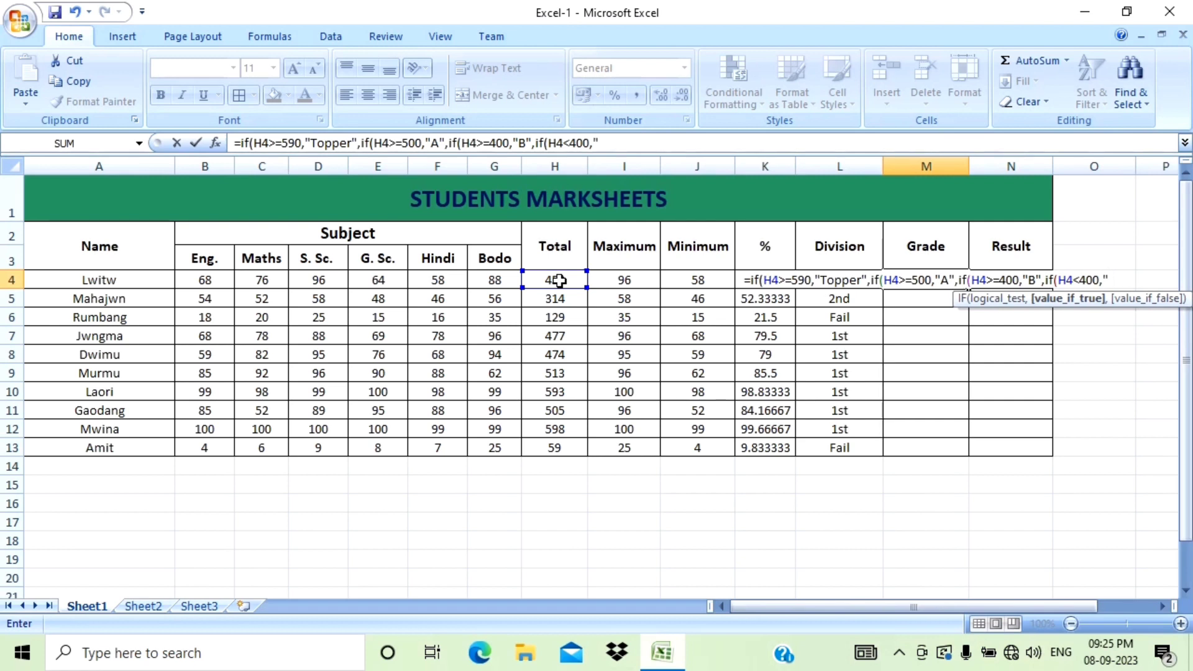
{"action": "type", "text": "C\""}
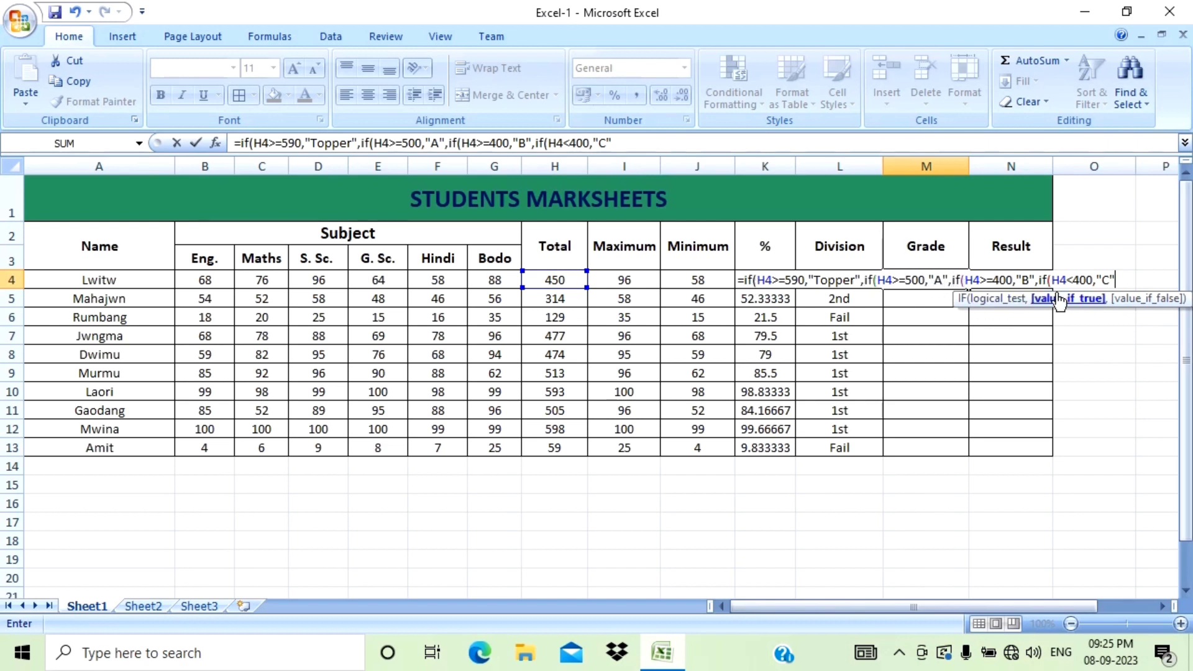
{"action": "type", "text": "))))"}
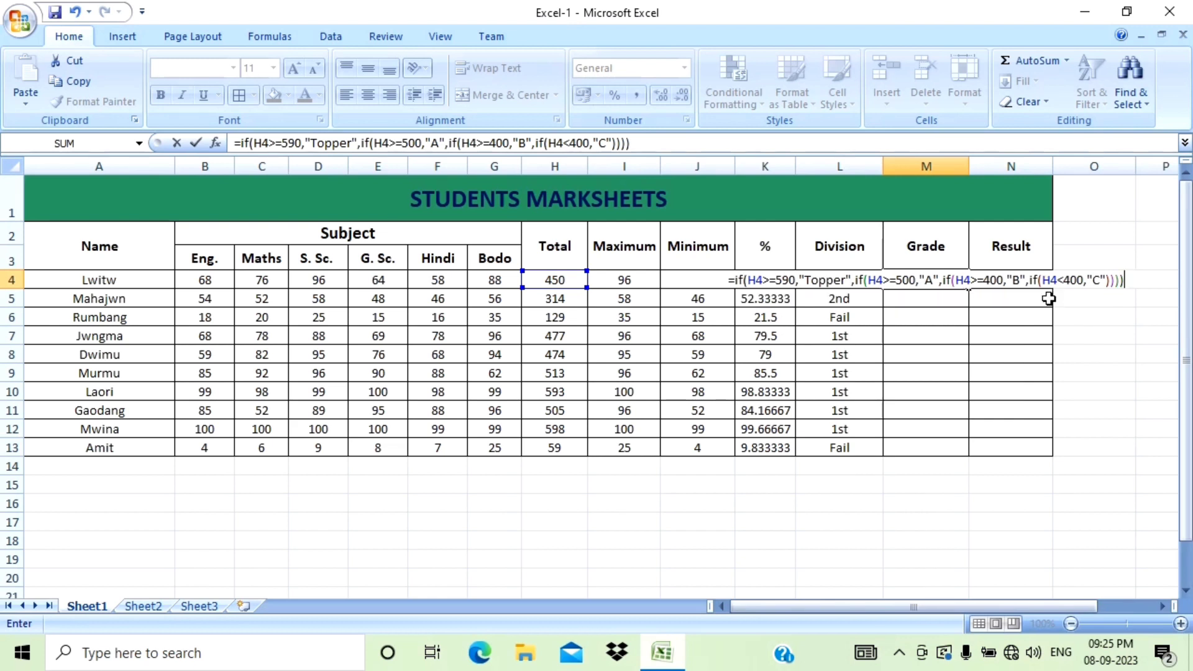
{"action": "key", "text": "Return"}
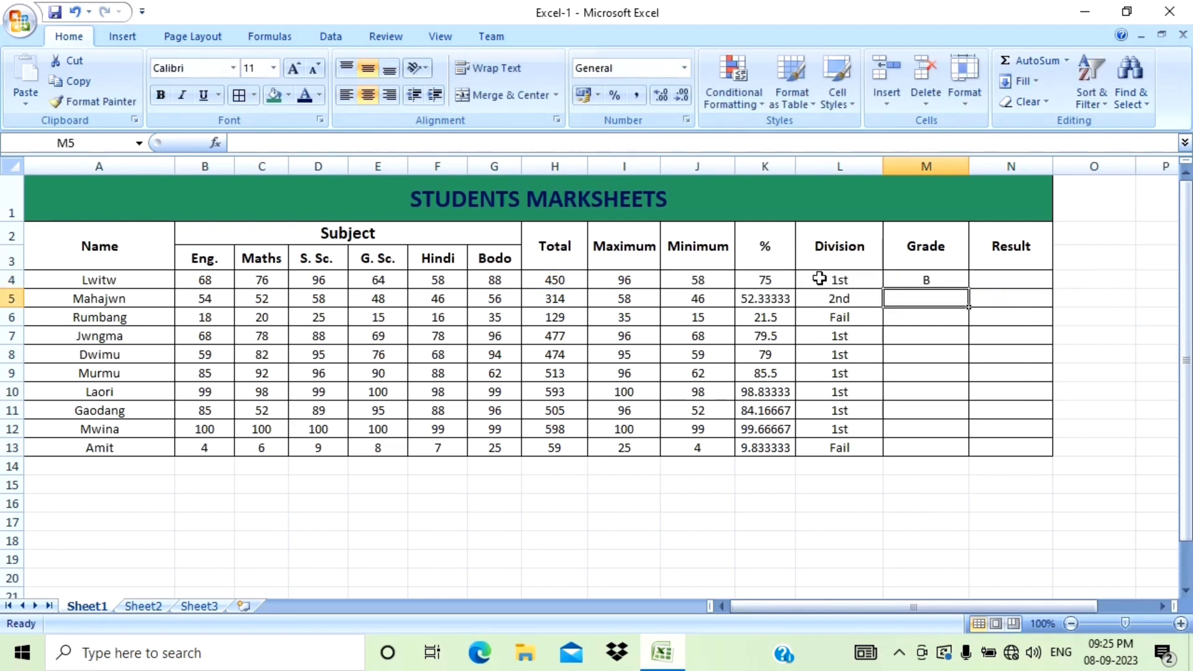
Fill the Grade formula down from M4 through row 13.
{"action": "left_click", "coordinate": [959, 280]}
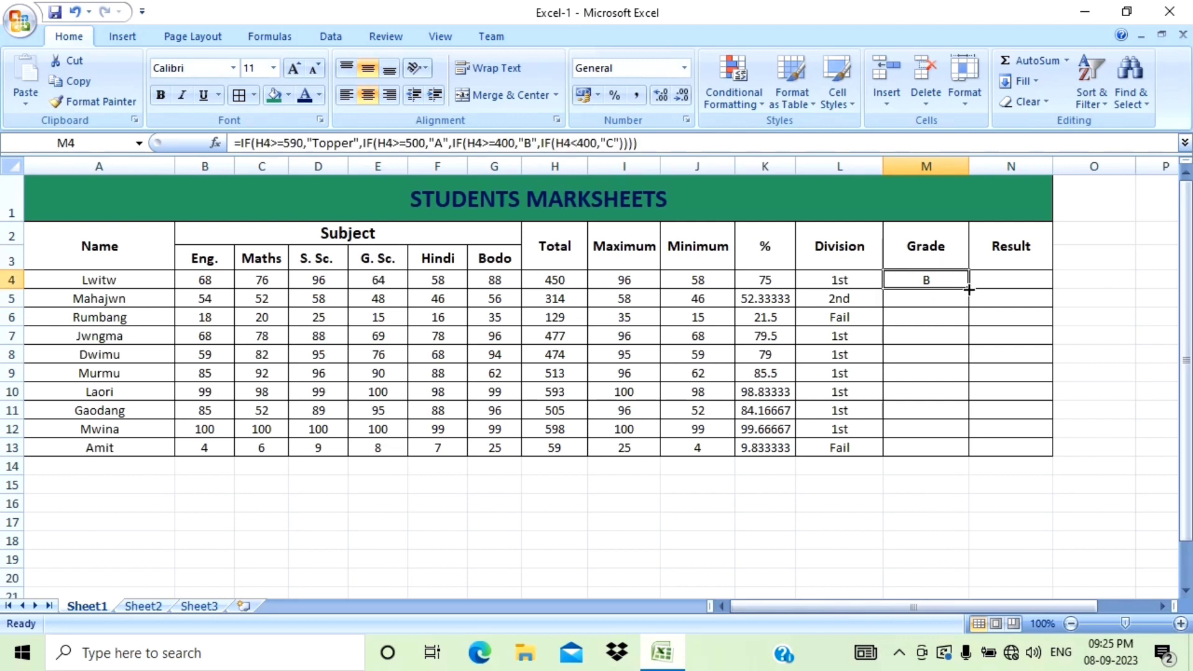
{"action": "left_click_drag", "start_coordinate": [969, 290], "coordinate": [971, 449]}
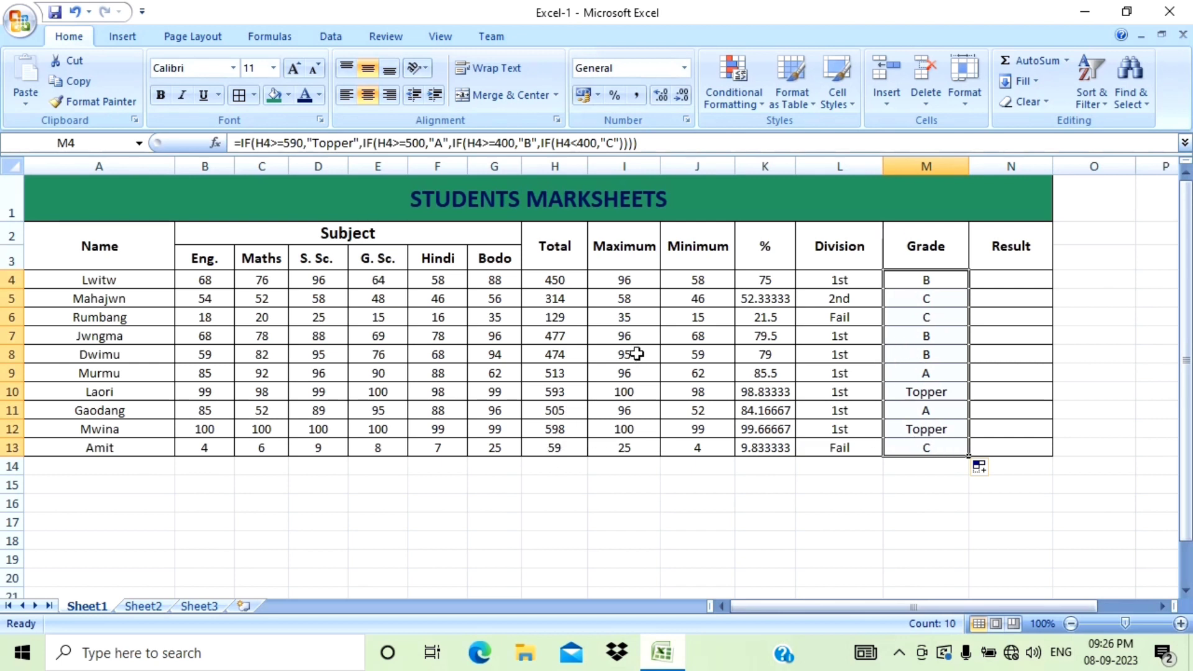
Start the Result formula in N4 as =if(K4>=30,"Pass", using the student's percentage.
{"action": "left_click", "coordinate": [997, 276]}
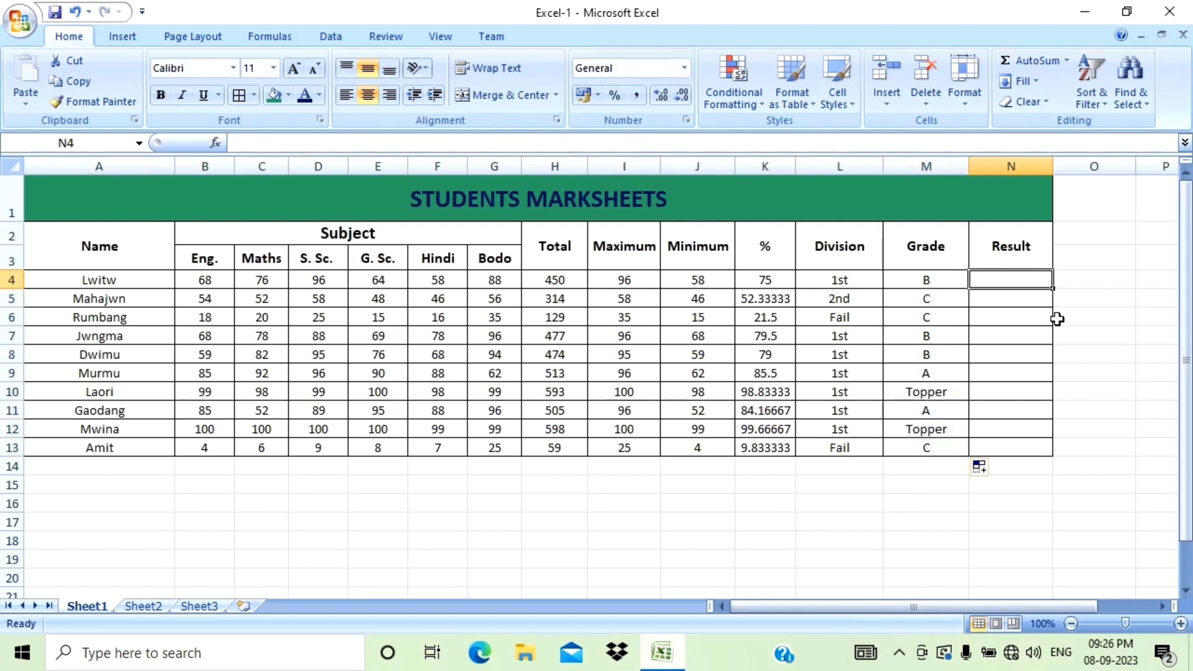
{"action": "type", "text": "="}
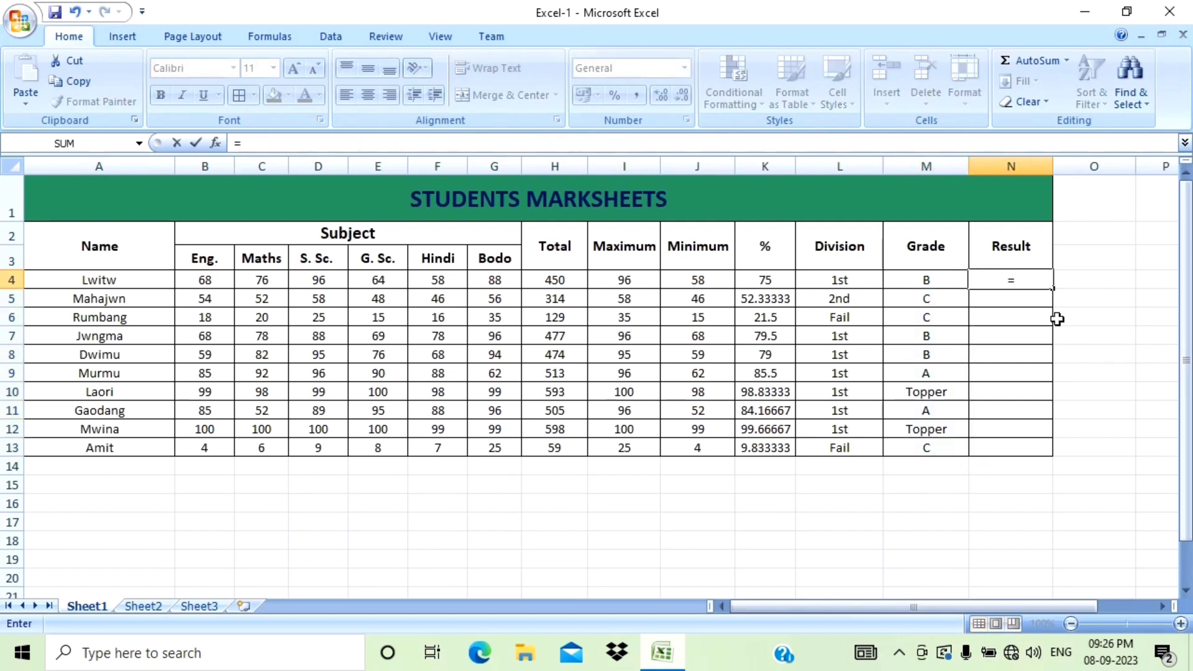
{"action": "type", "text": "if"}
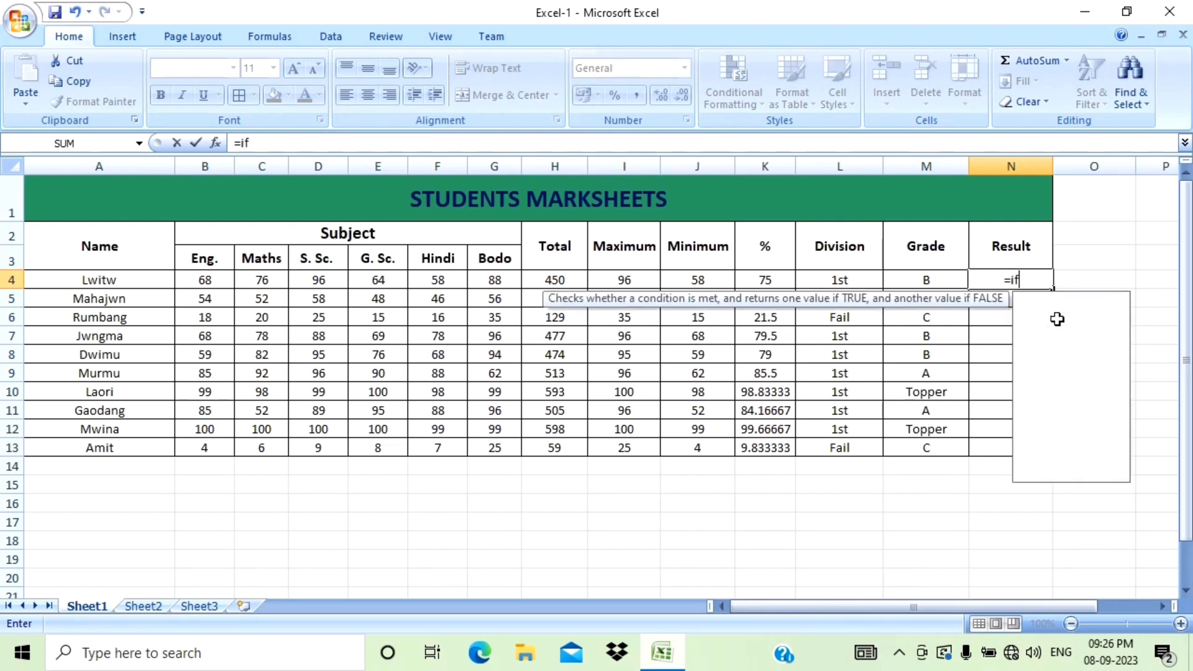
{"action": "type", "text": "("}
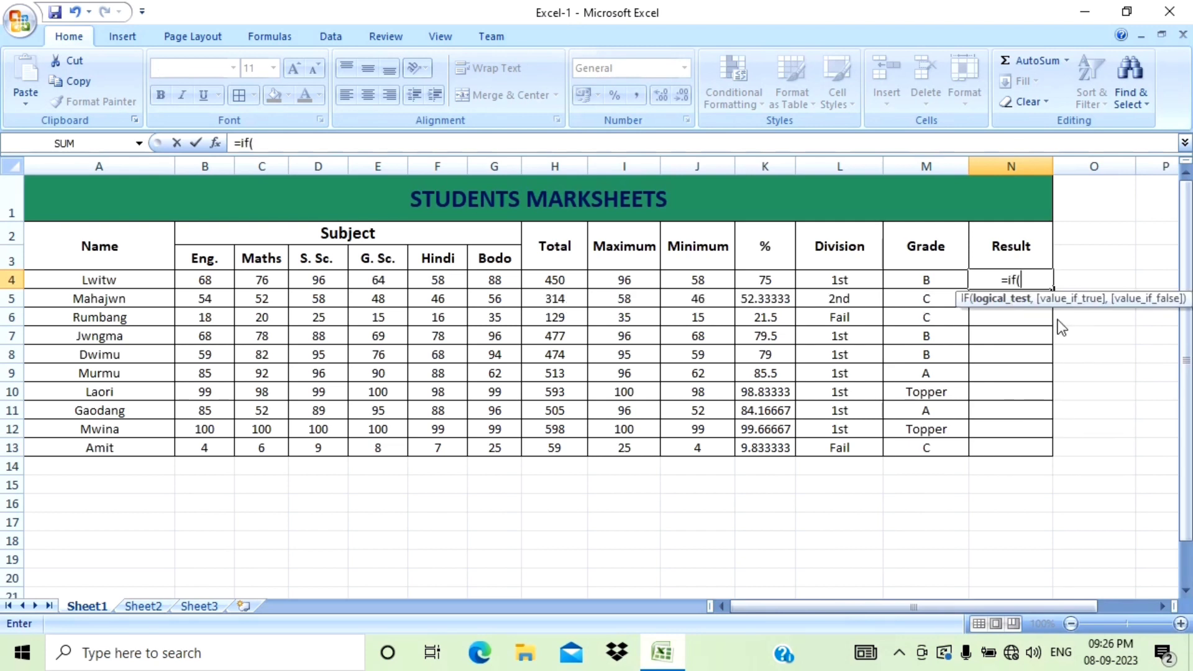
{"action": "left_click", "coordinate": [759, 282]}
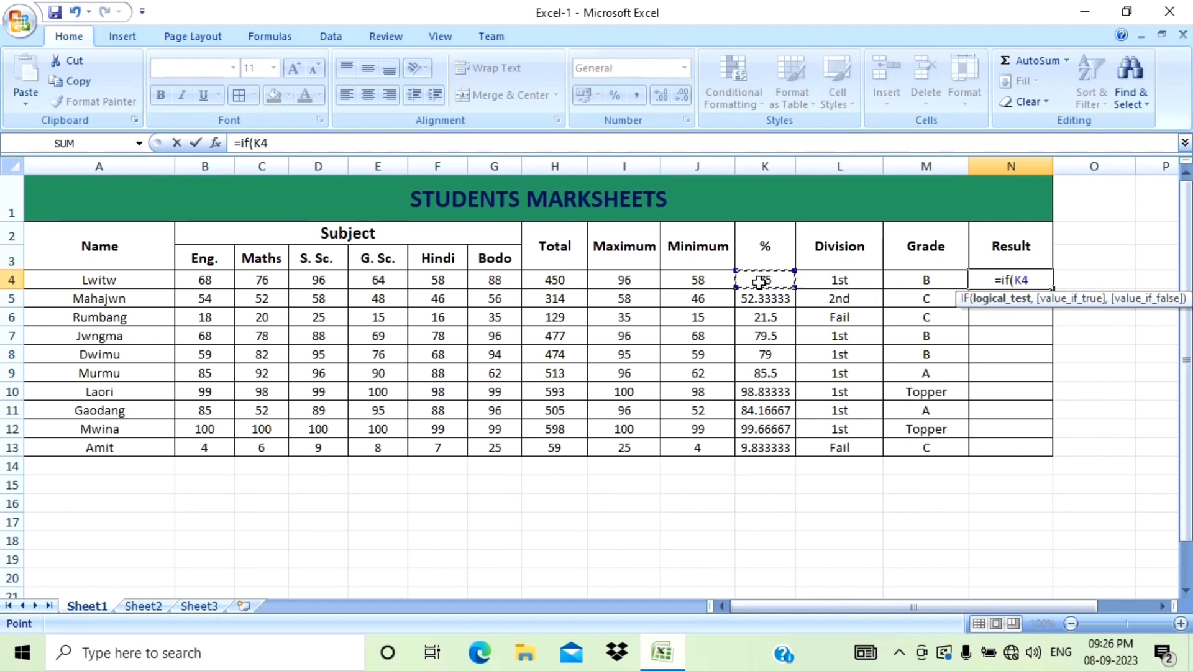
{"action": "type", "text": ">"}
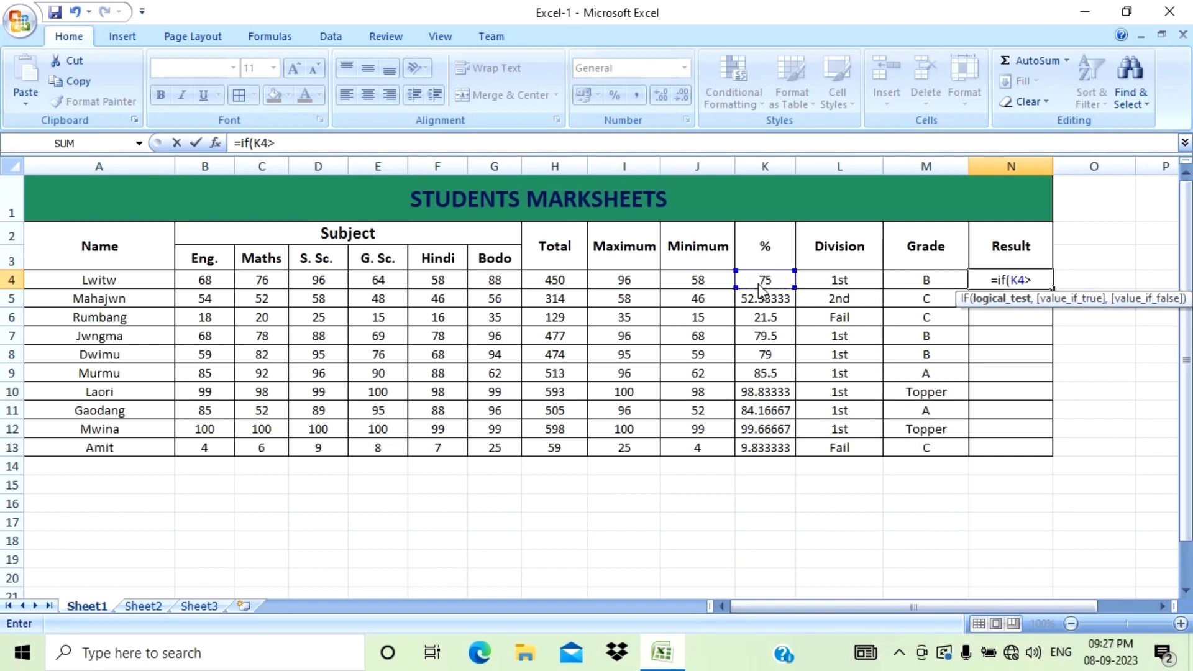
{"action": "type", "text": "=30,"}
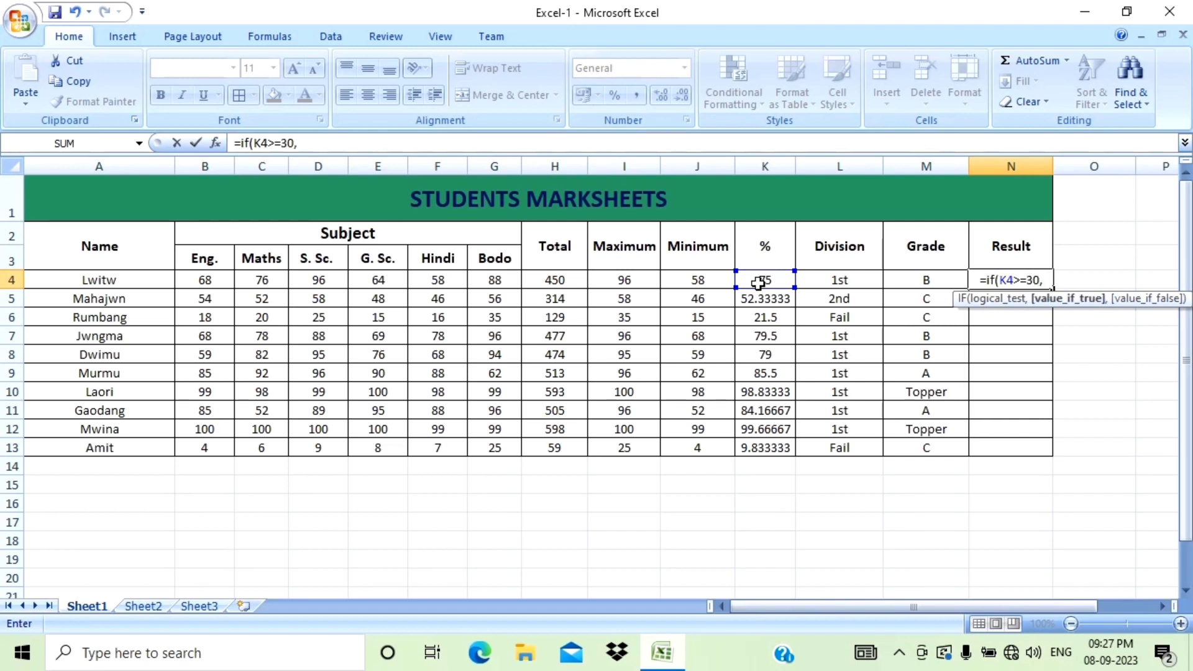
{"action": "type", "text": "\"Pass\""}
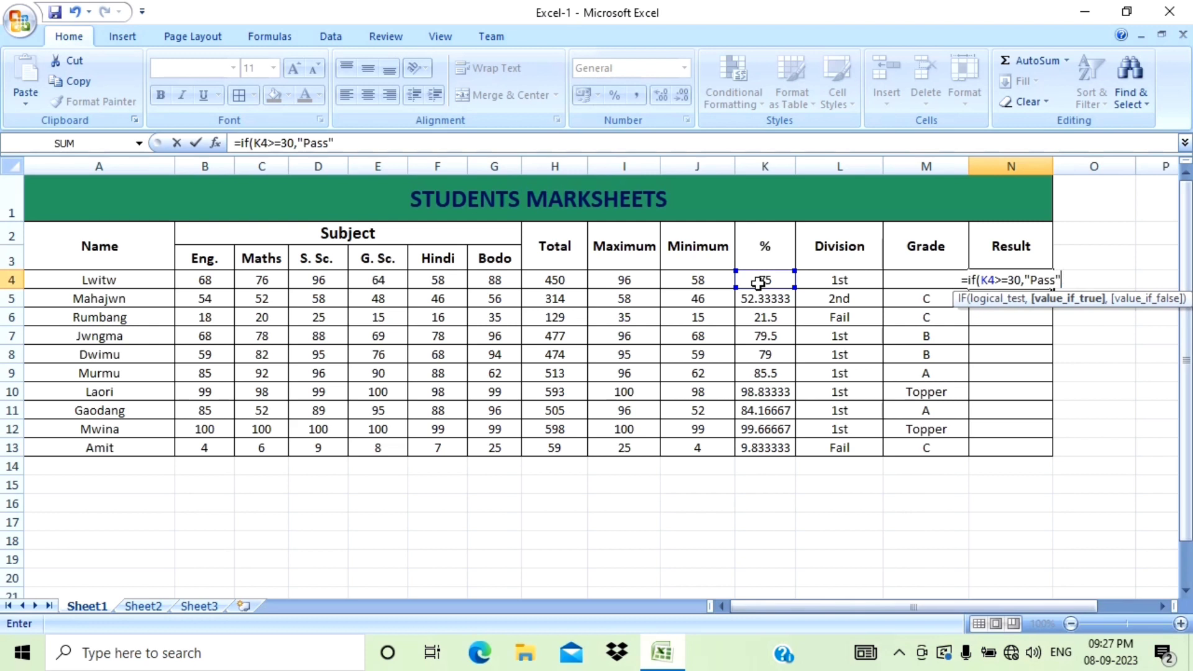
{"action": "type", "text": ","}
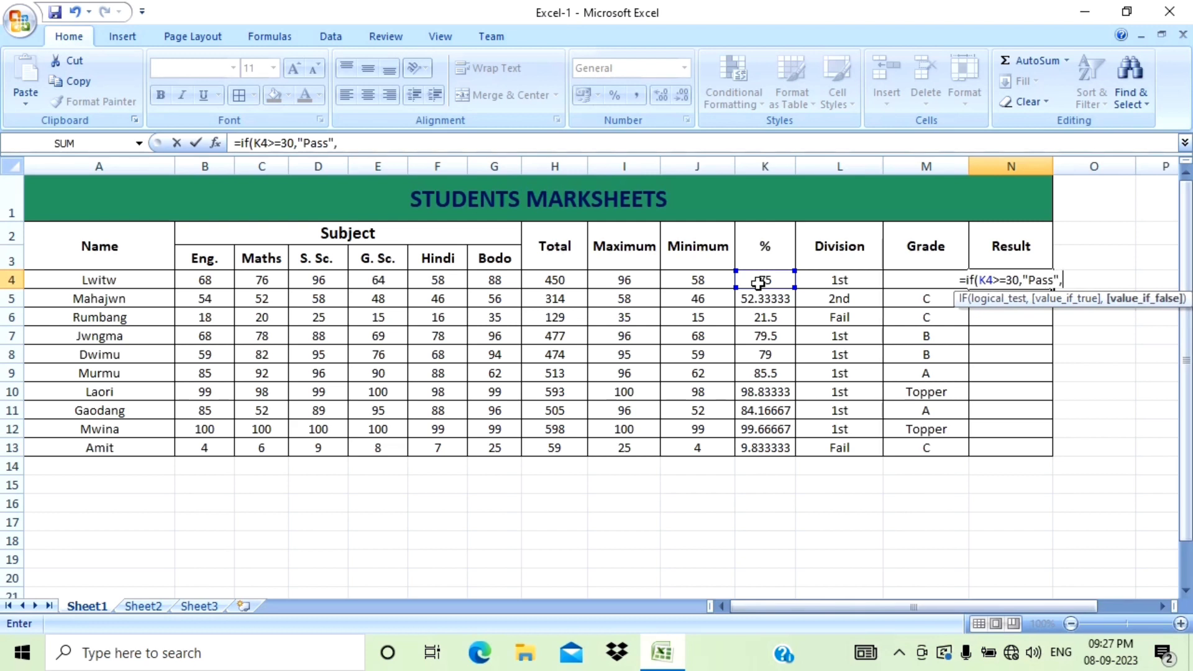
{"action": "type", "text": "if"}
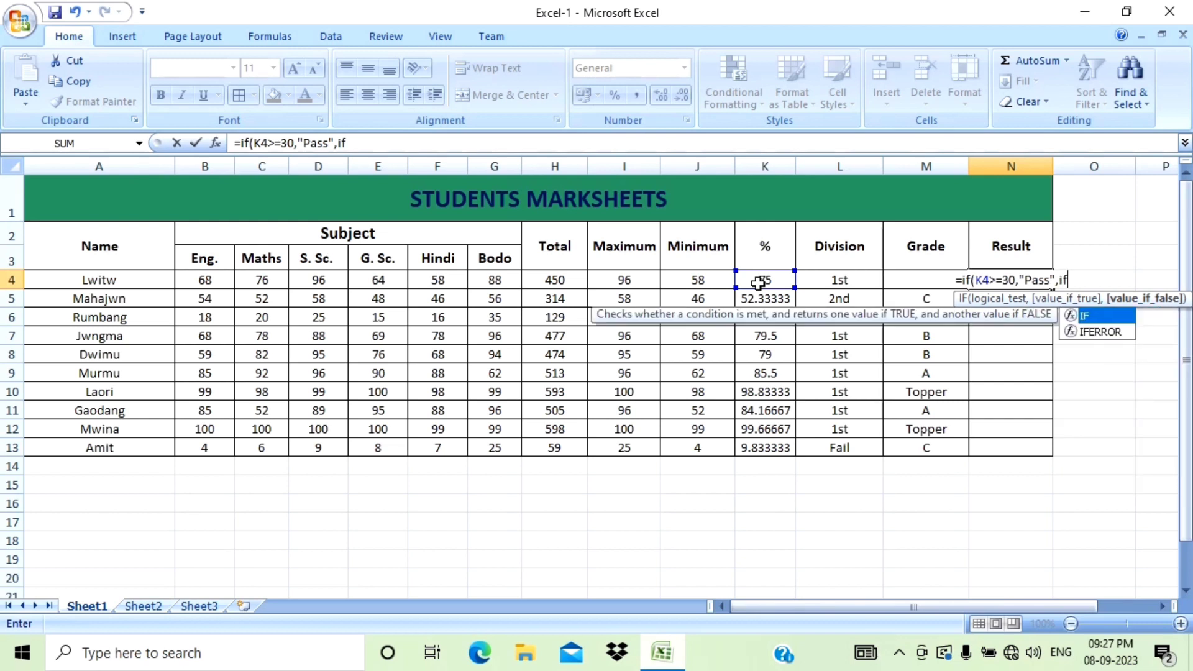
{"action": "type", "text": "("}
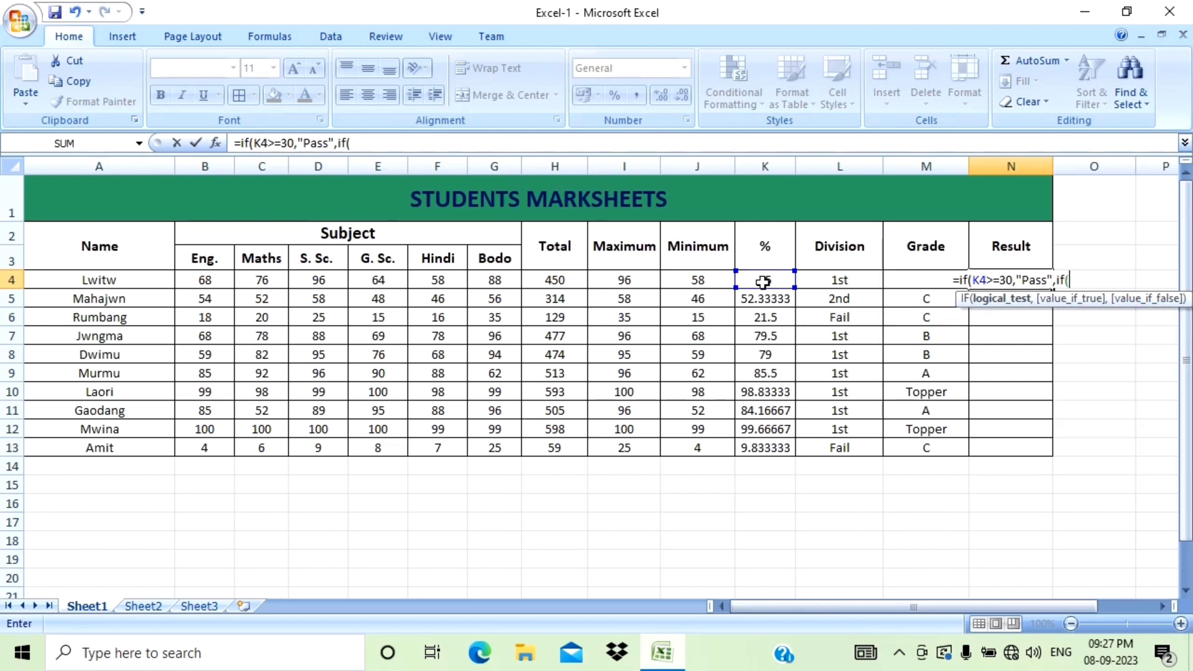
Complete the Result formula with a nested if(K4<30,"Fail"), close both brackets and enter it.
{"action": "left_click", "coordinate": [763, 282]}
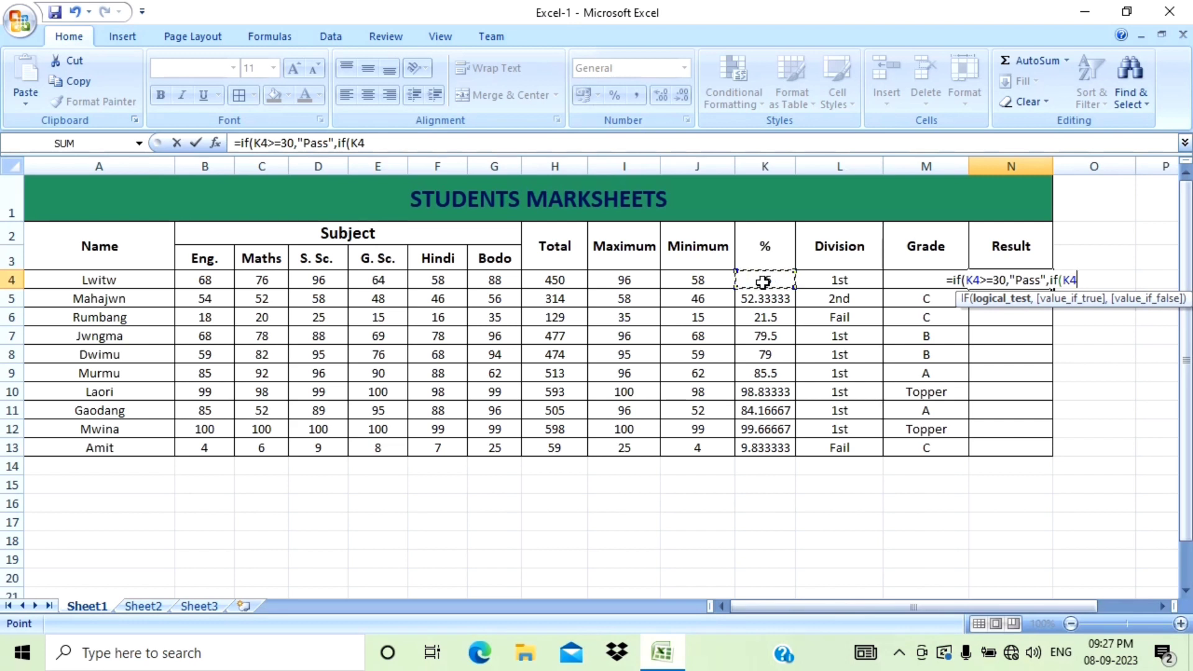
{"action": "type", "text": "<30"}
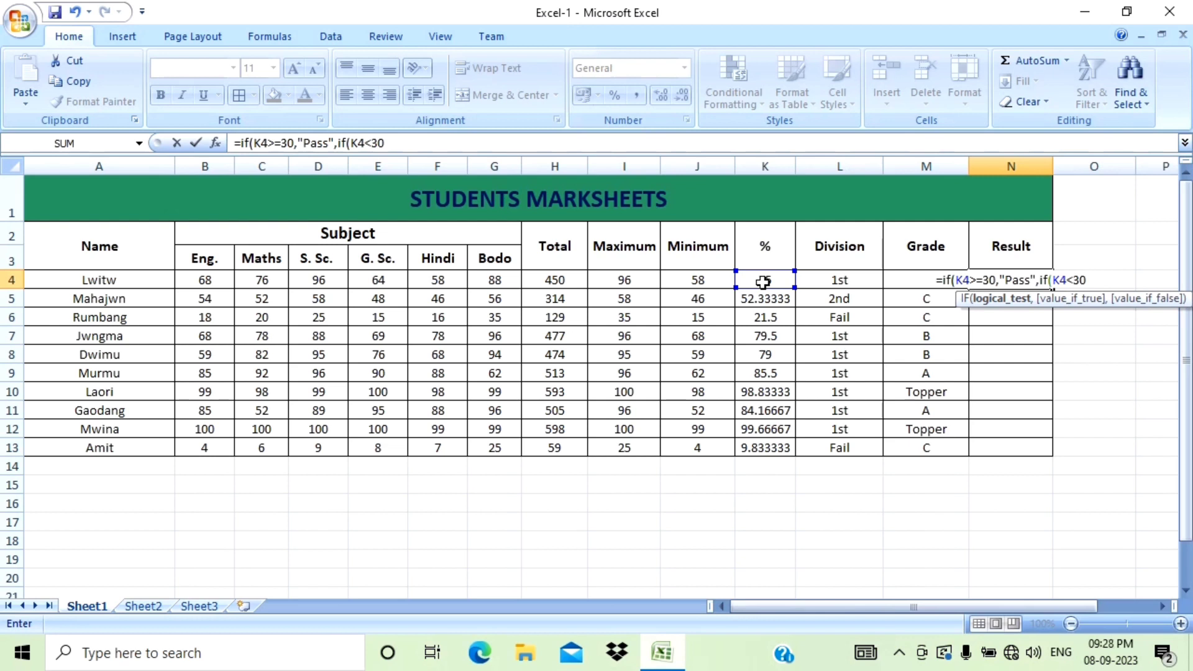
{"action": "type", "text": ","}
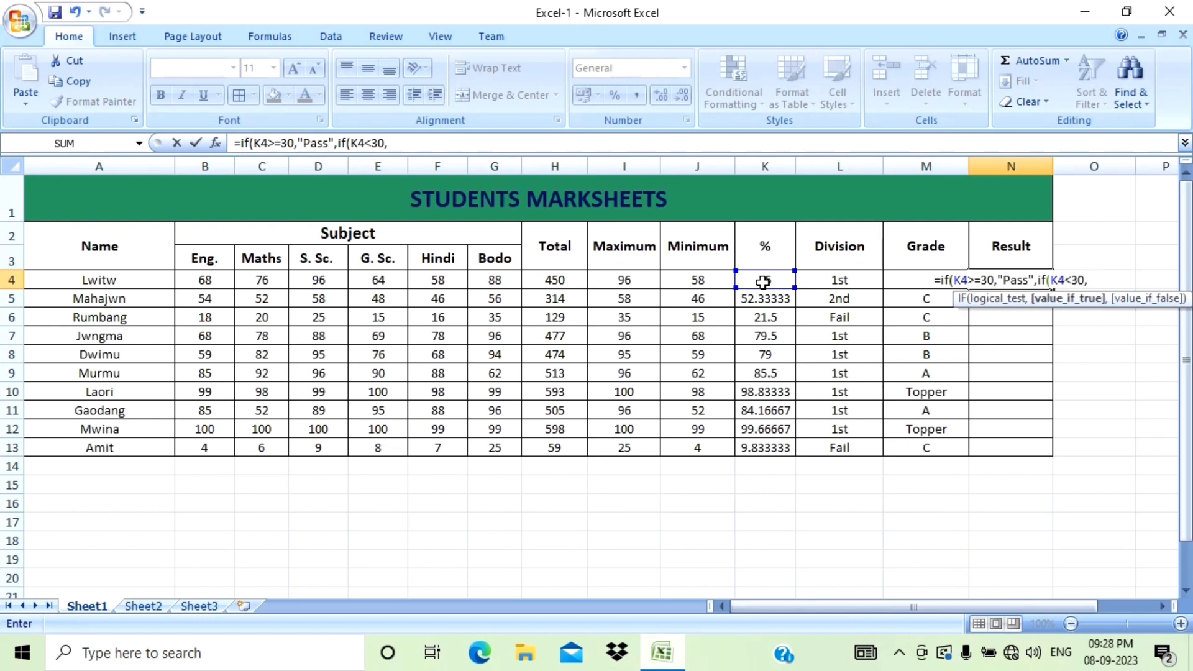
{"action": "type", "text": "\""}
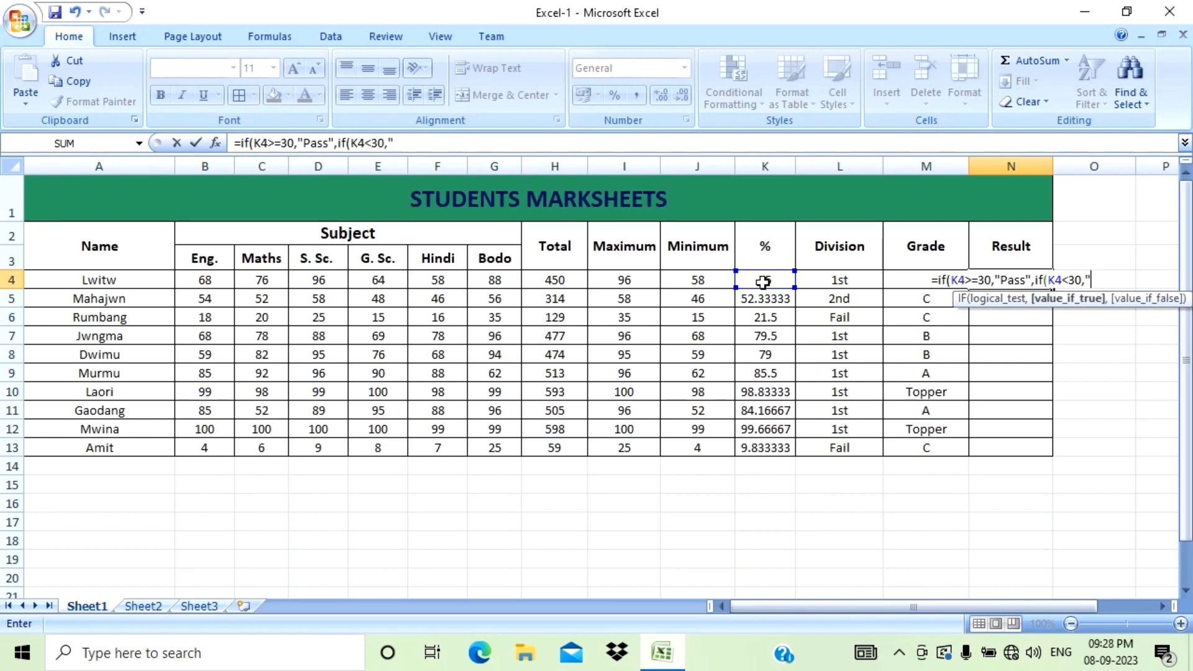
{"action": "type", "text": "Fa"}
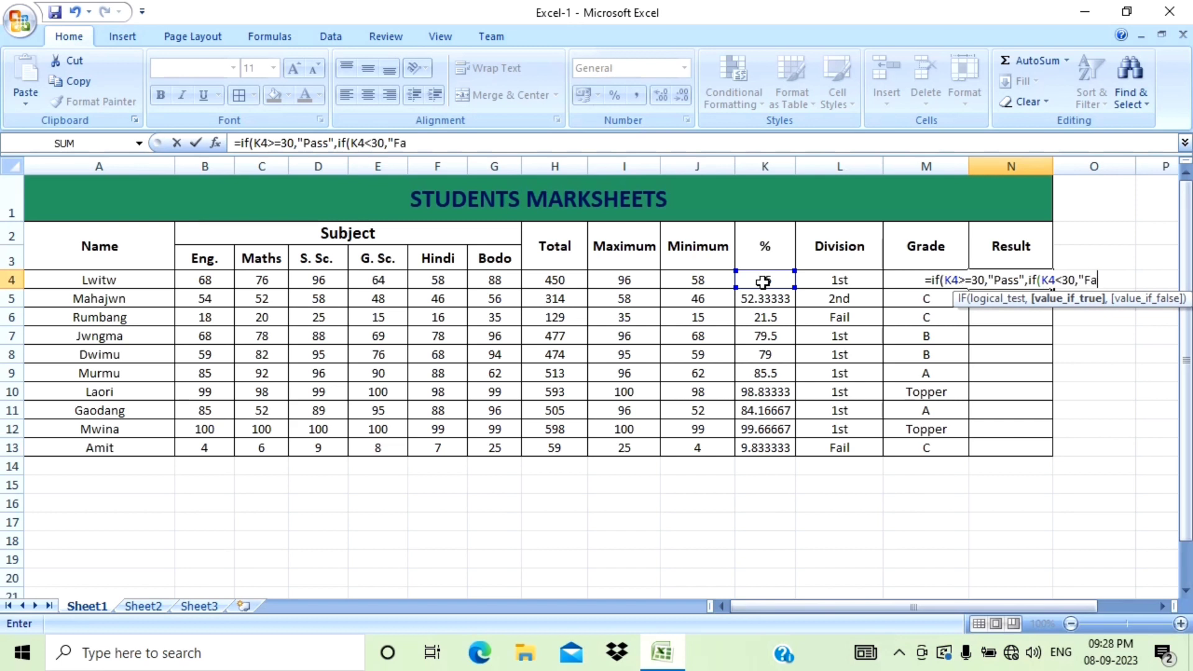
{"action": "type", "text": "il"}
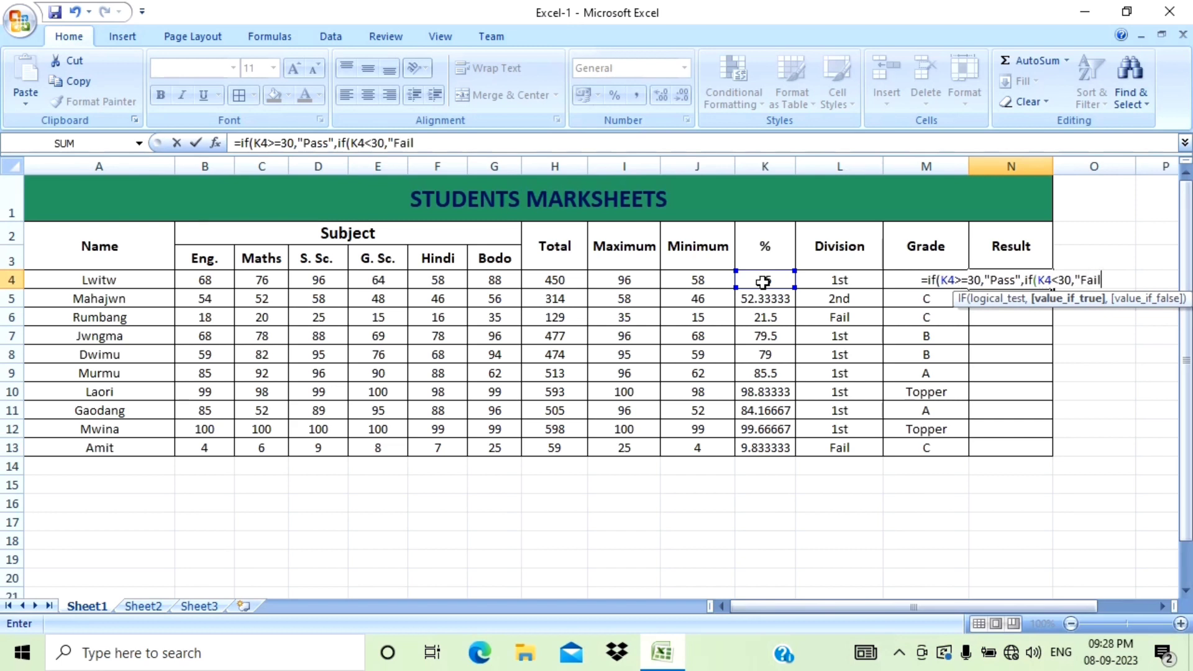
{"action": "type", "text": "\""}
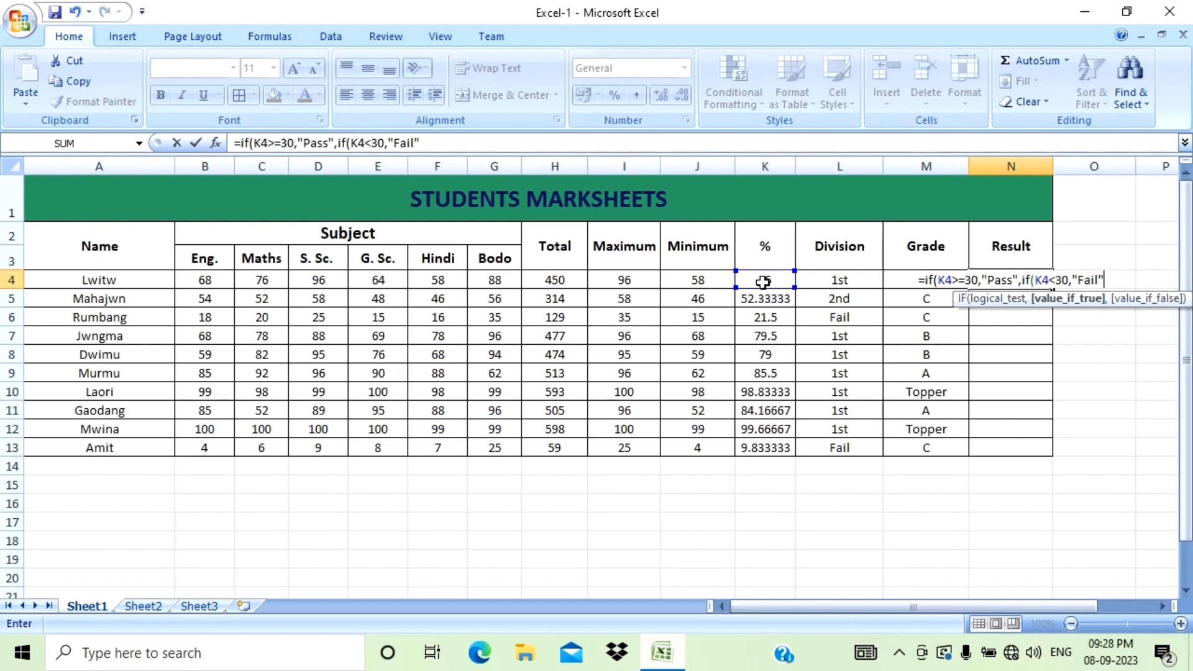
{"action": "type", "text": "))"}
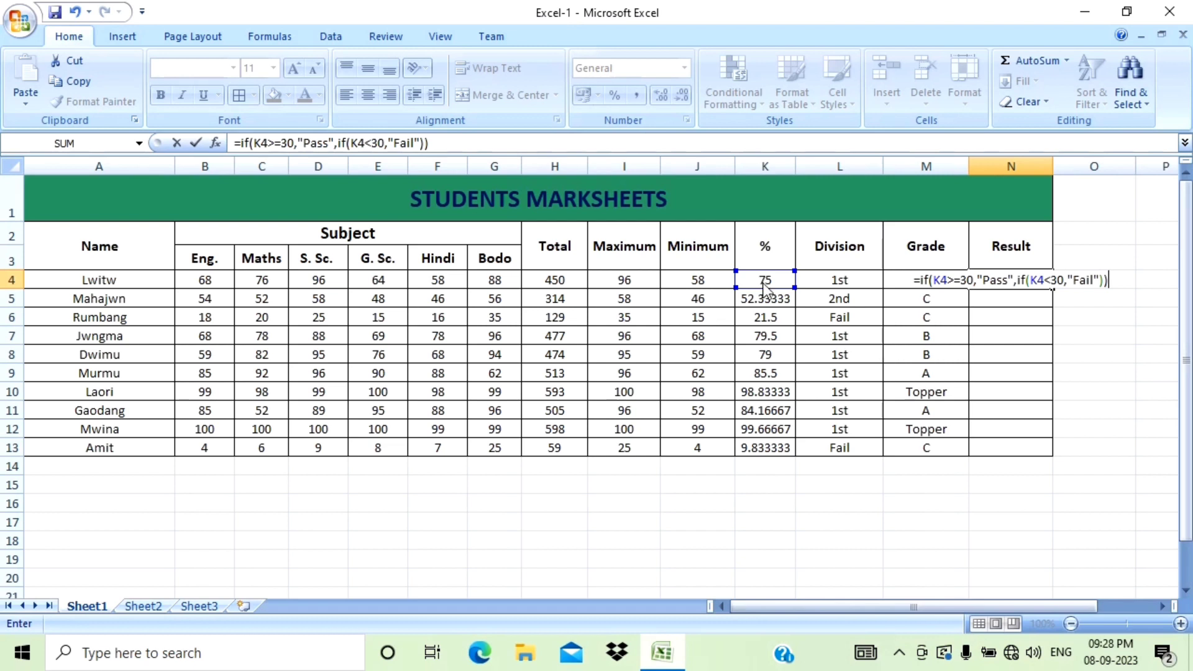
{"action": "key", "text": "Return"}
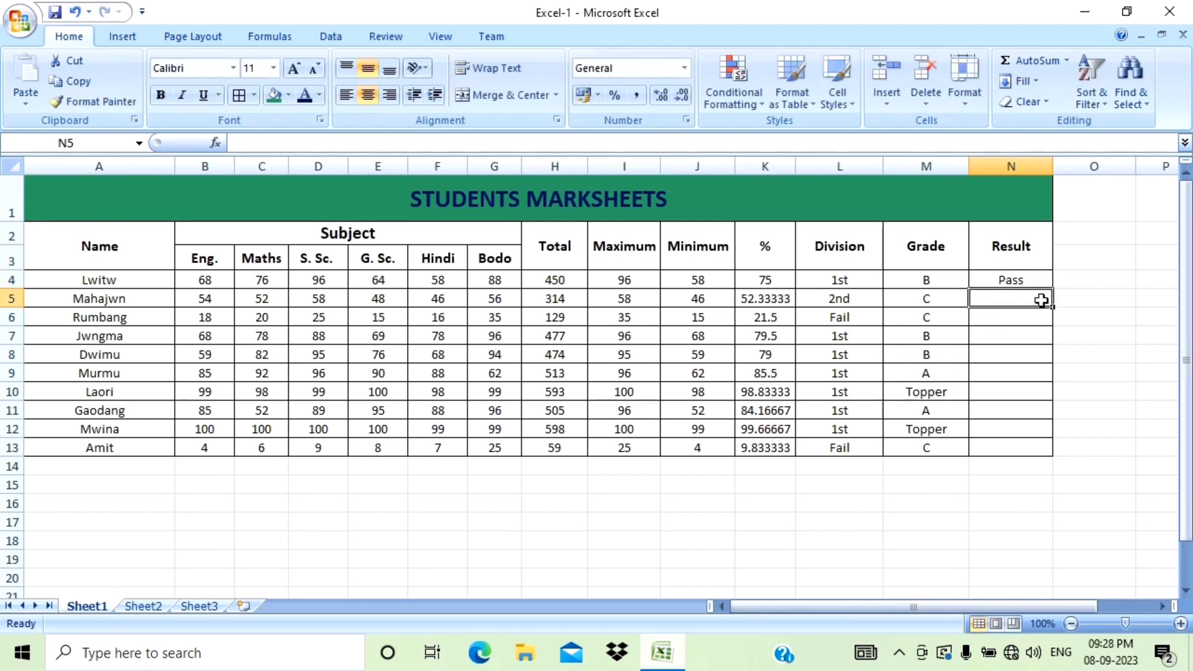
Fill the Result formula down from N4 through row 13.
{"action": "left_click", "coordinate": [1046, 280]}
{"action": "left_click_drag", "start_coordinate": [1052, 290], "coordinate": [1056, 454]}
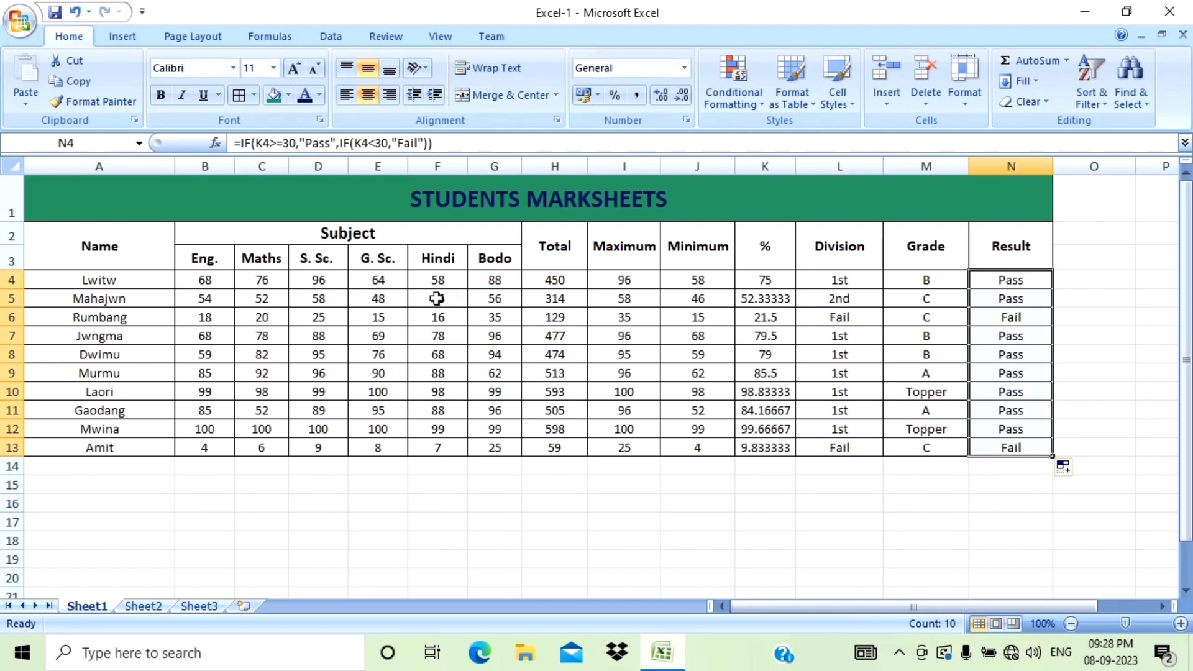
Insert a new blank column before the Result column.
{"action": "left_click", "coordinate": [989, 164]}
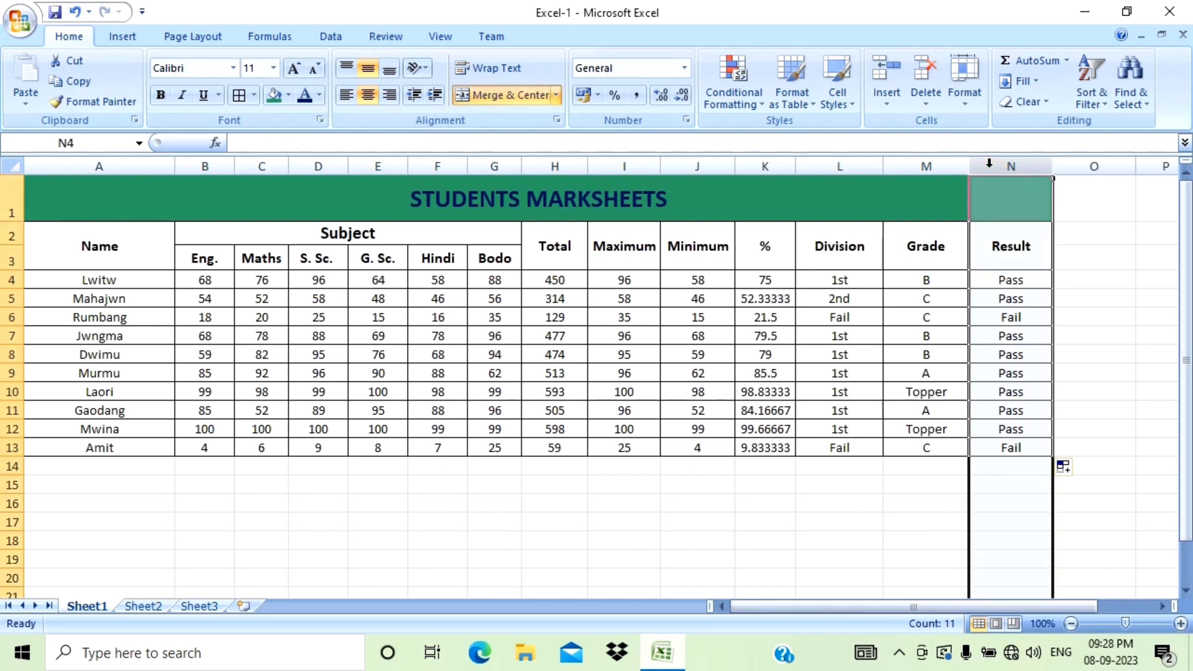
{"action": "right_click", "coordinate": [989, 164]}
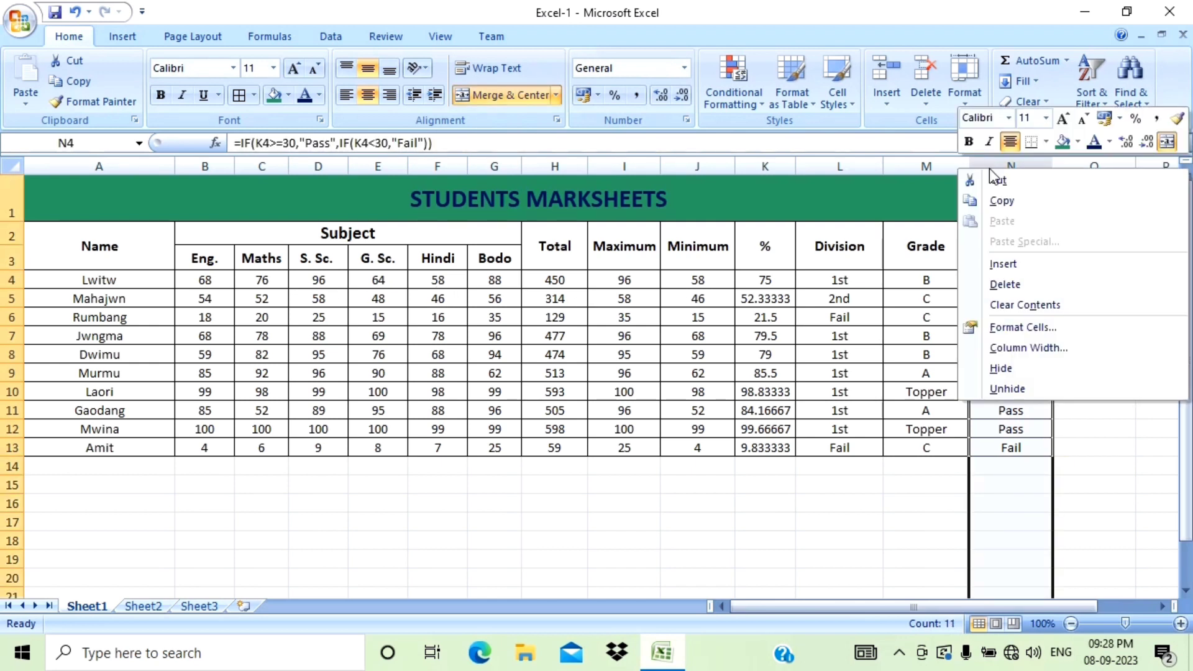
{"action": "left_click", "coordinate": [1012, 266]}
Merge and center cells N2 and N3 for the new column's heading.
{"action": "left_click", "coordinate": [998, 200]}
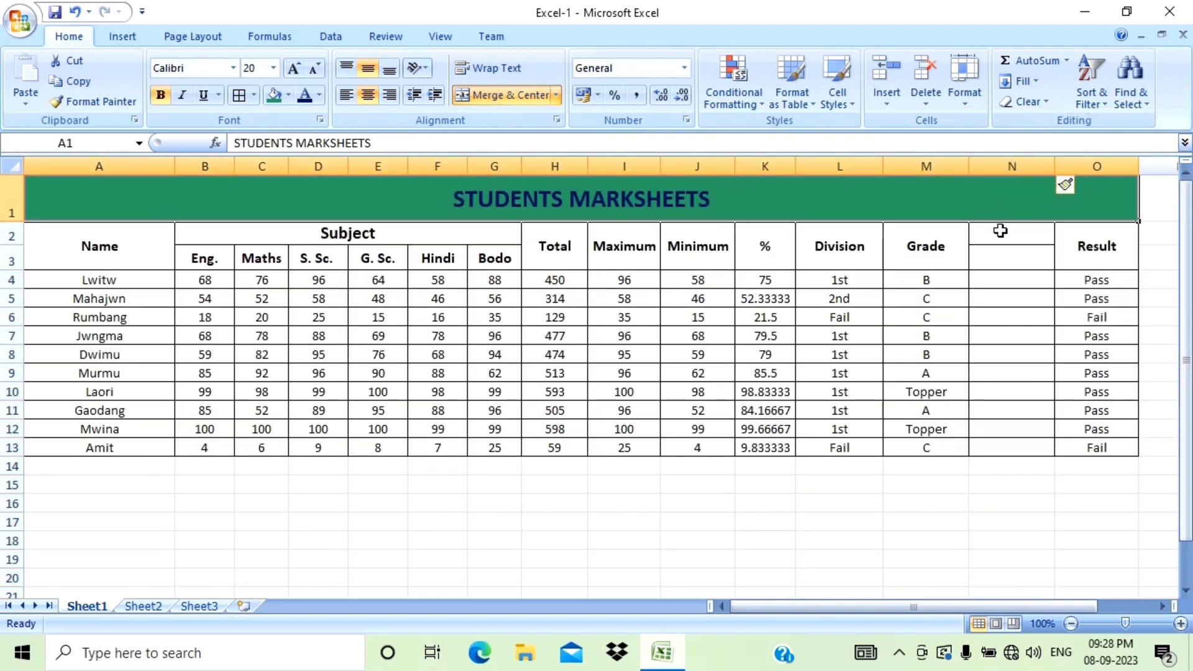
{"action": "left_click", "coordinate": [1001, 239]}
{"action": "left_click_drag", "start_coordinate": [1001, 239], "coordinate": [1006, 261]}
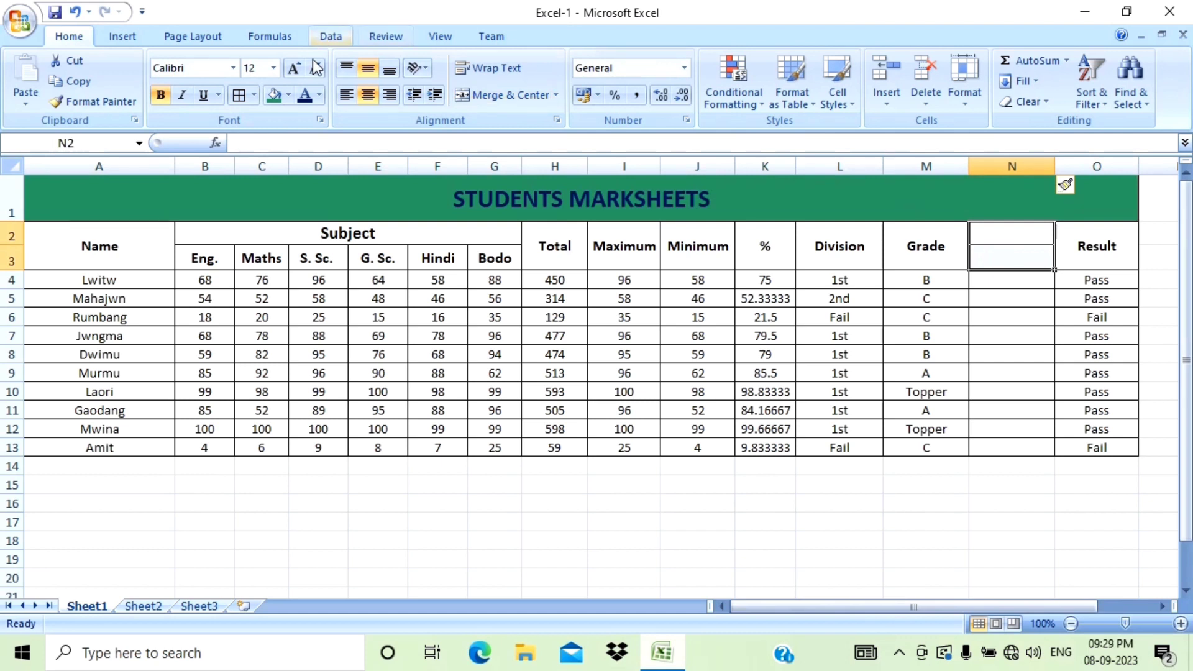
{"action": "left_click", "coordinate": [492, 101]}
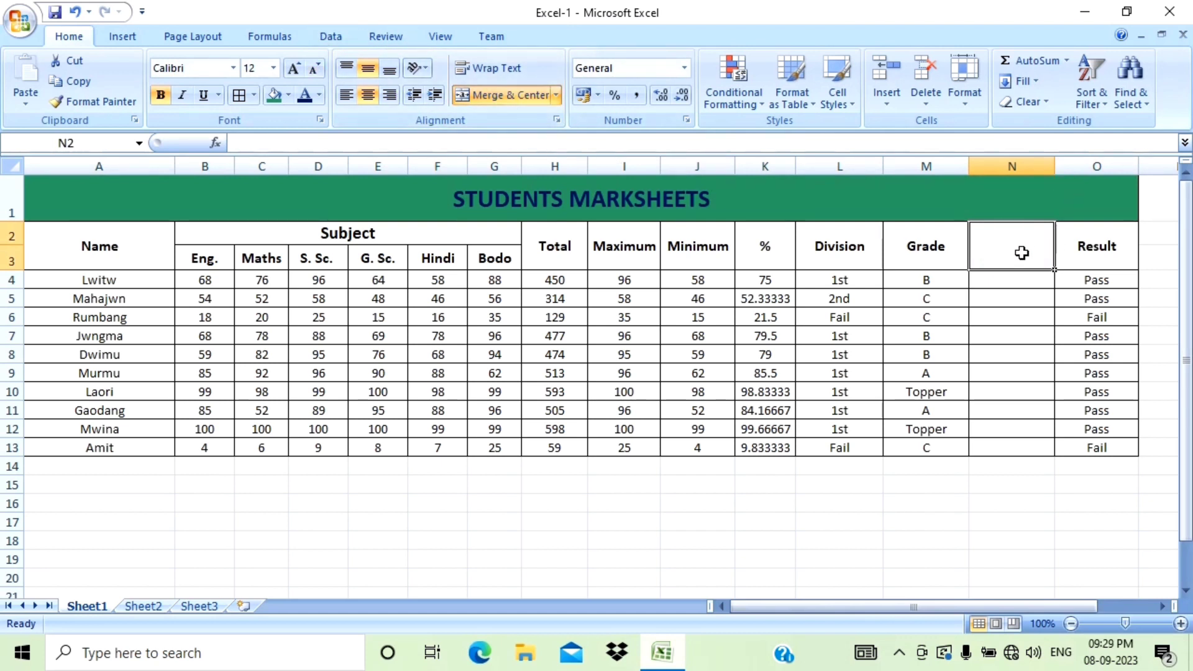
Enter the heading "L. Sub" in the new merged column heading cell.
{"action": "type", "text": "L"}
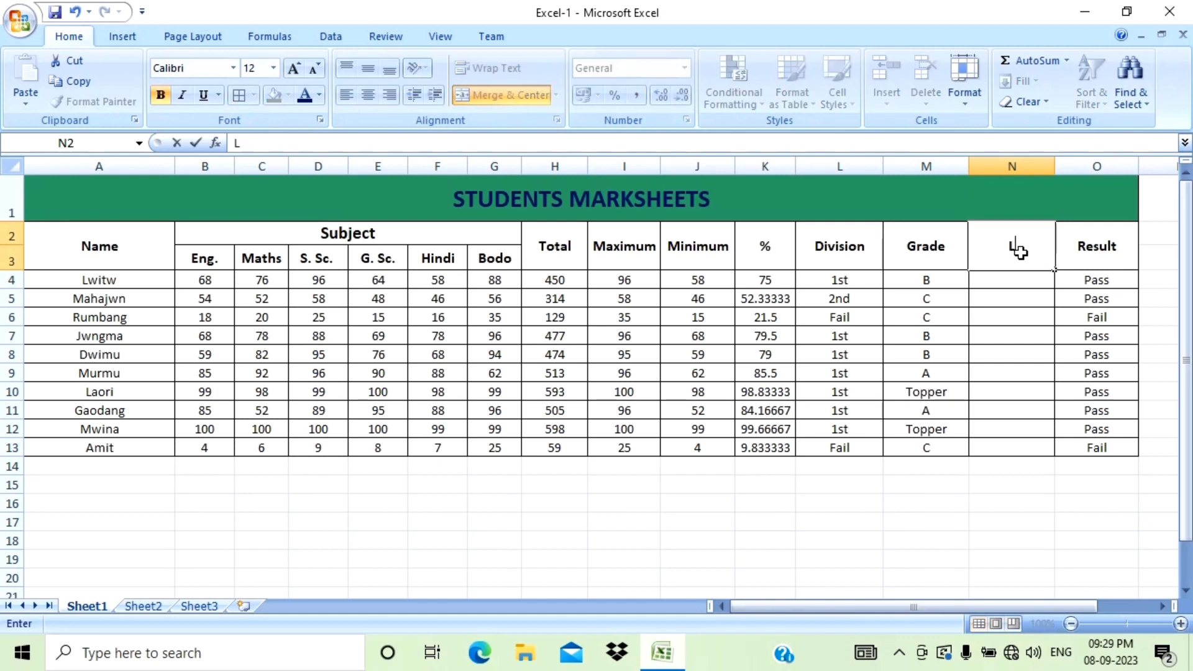
{"action": "type", "text": ". Sub"}
Start a COUNTIF formula in N4 using the first student's subject marks B4:G4 as the range.
{"action": "left_click", "coordinate": [997, 279]}
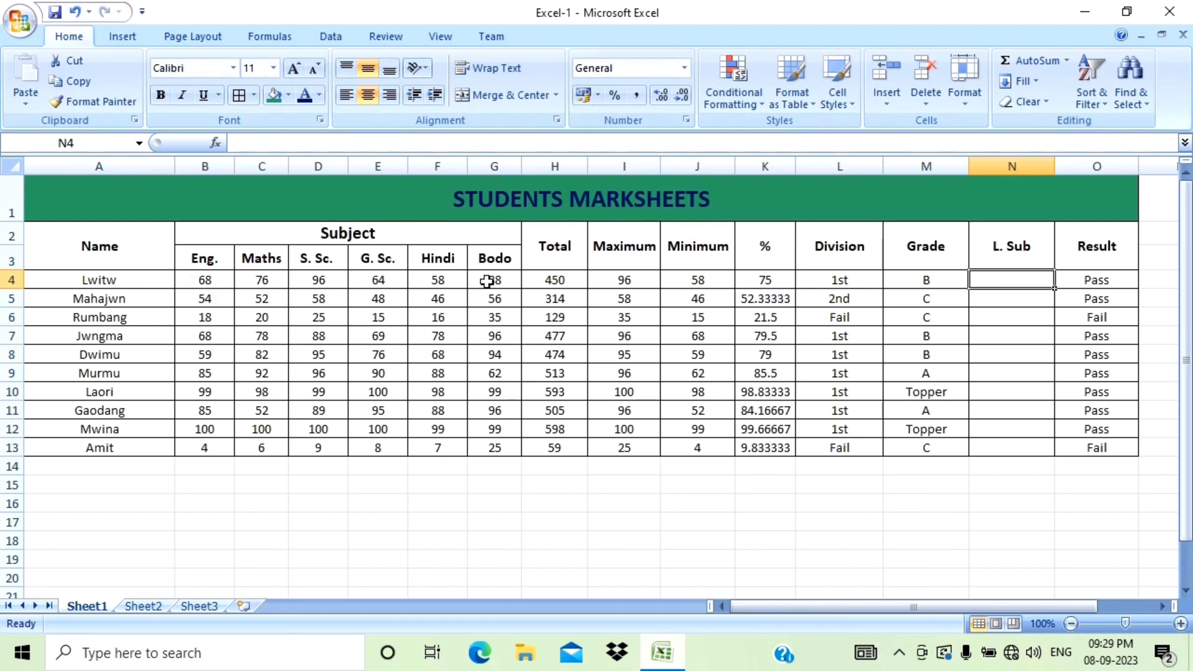
{"action": "type", "text": "="}
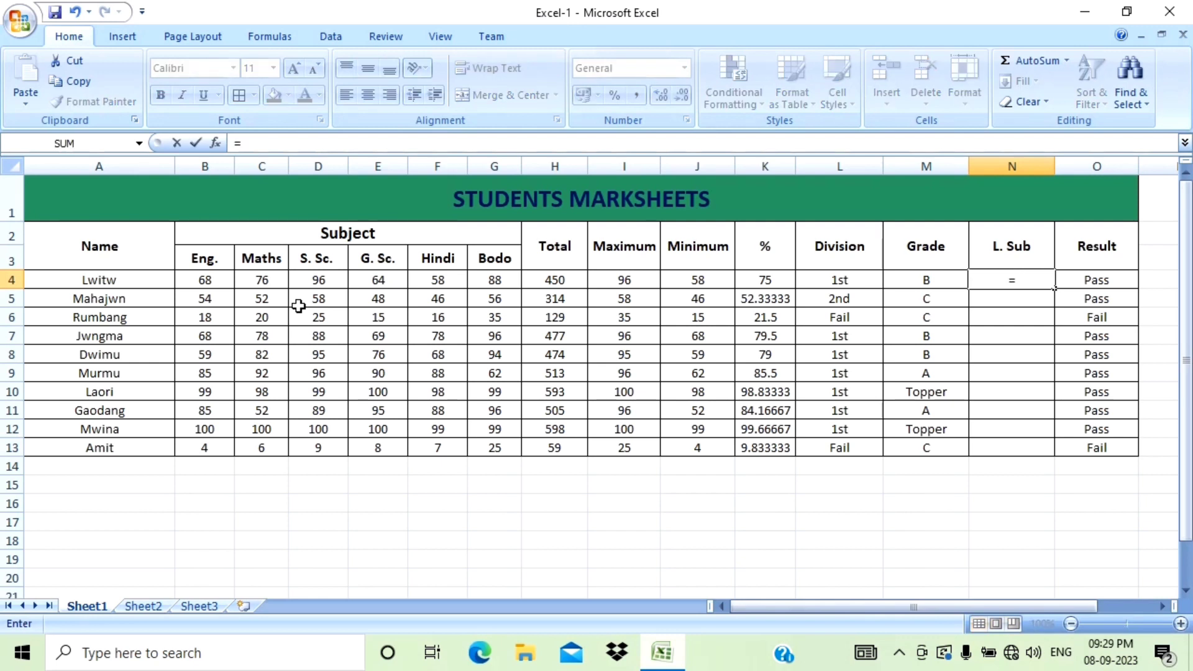
{"action": "type", "text": "count"}
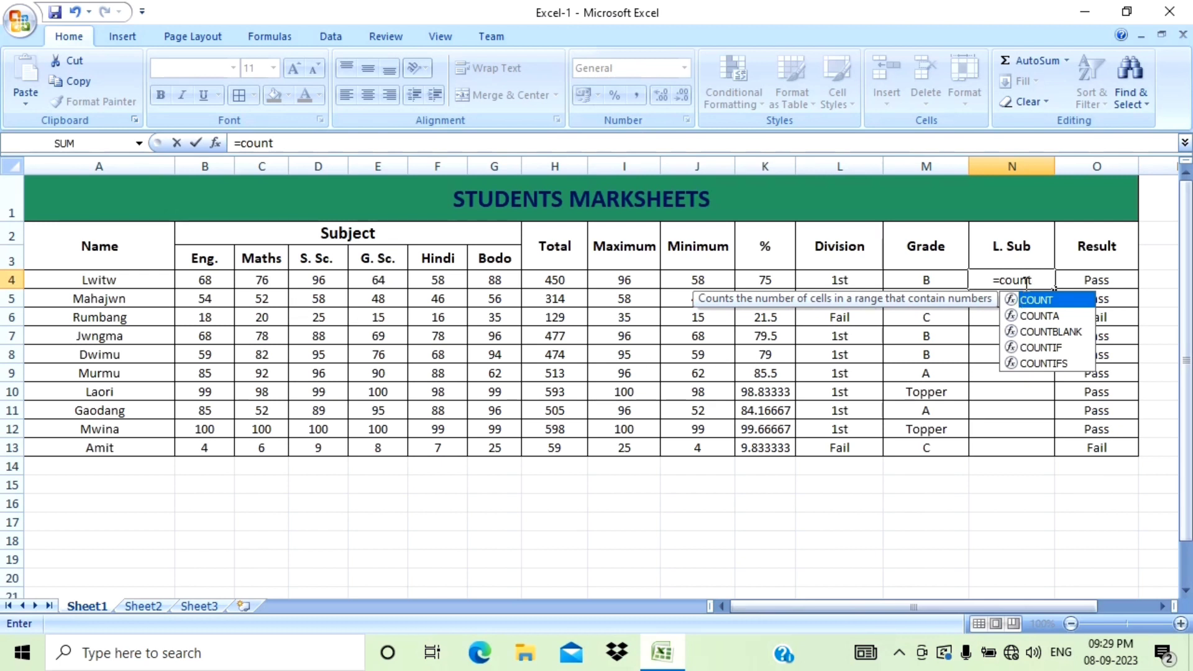
{"action": "type", "text": "i"}
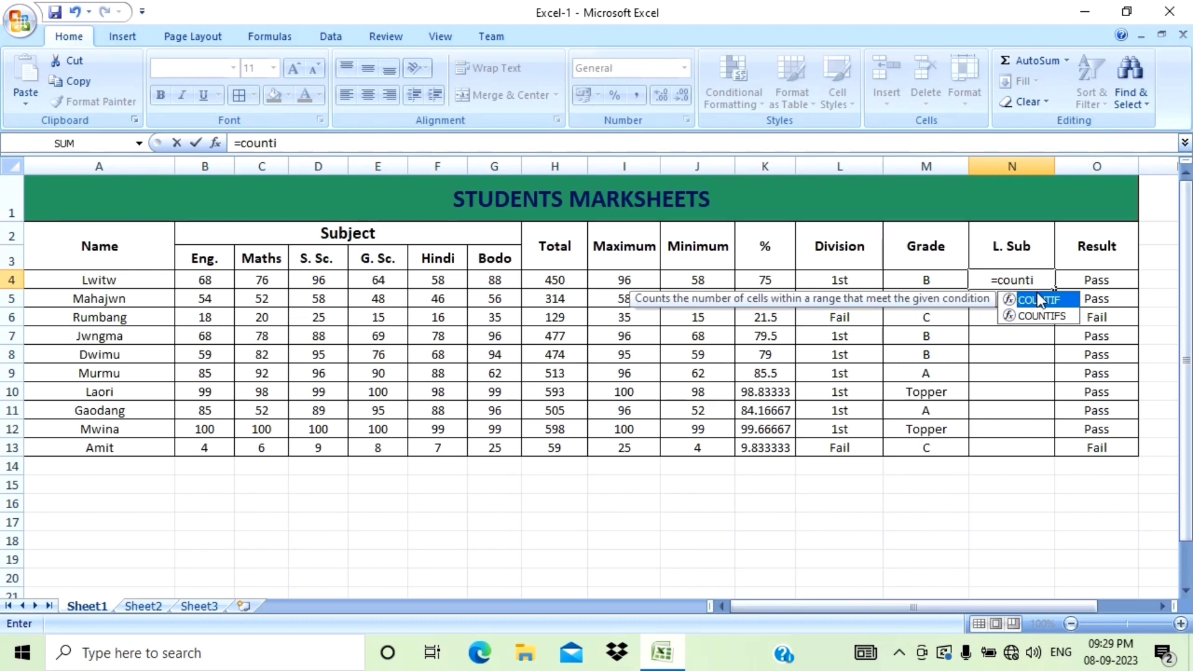
{"action": "type", "text": "f"}
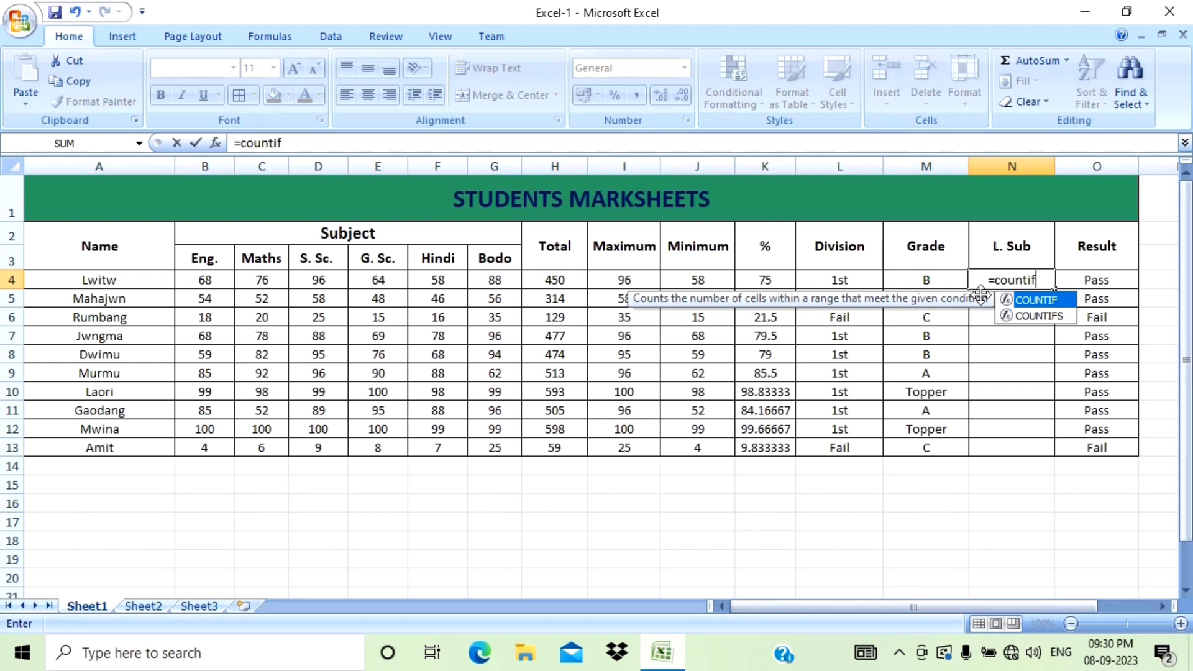
{"action": "type", "text": "("}
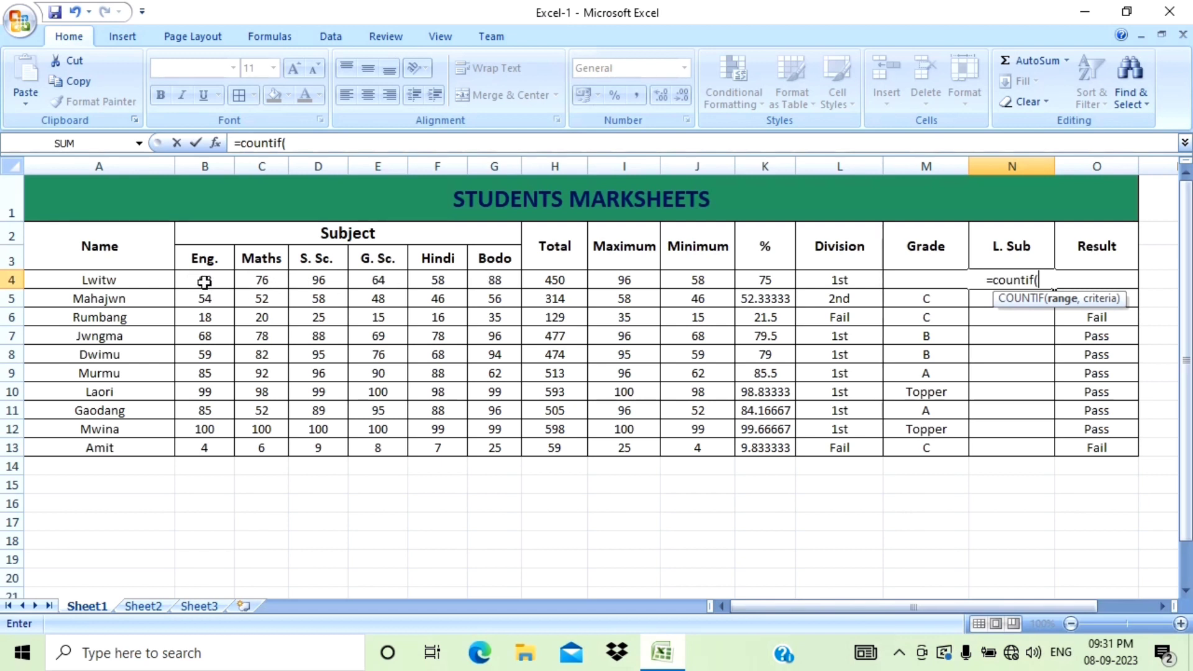
{"action": "left_click_drag", "start_coordinate": [204, 279], "coordinate": [500, 283]}
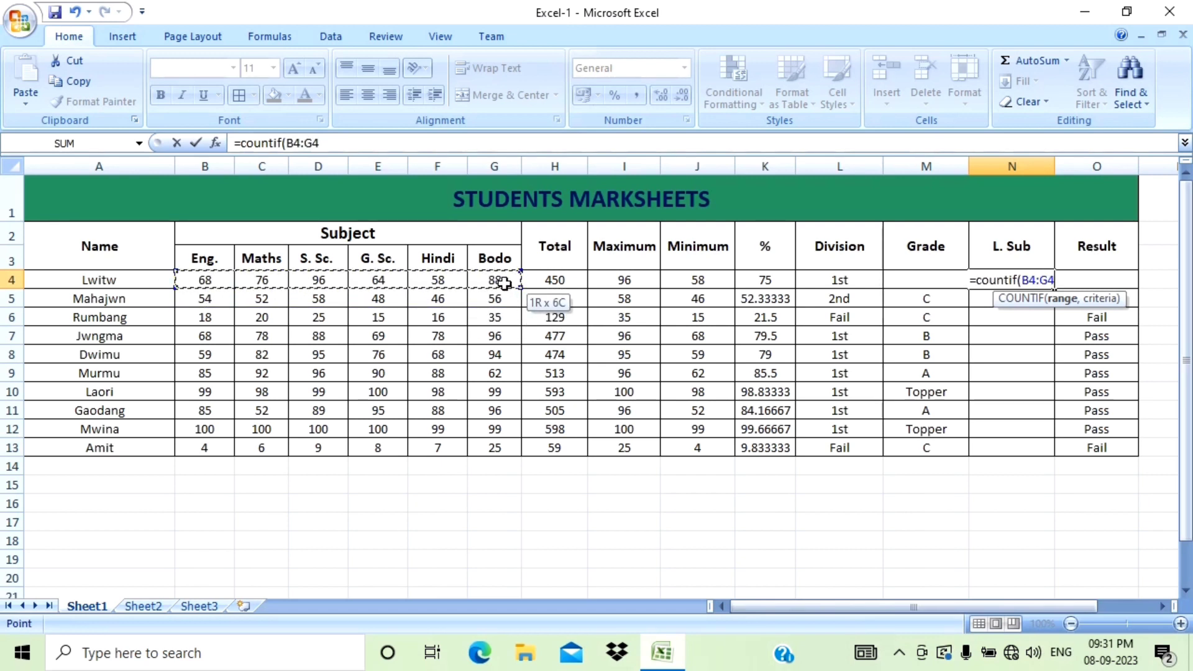
{"action": "left_click", "coordinate": [503, 281]}
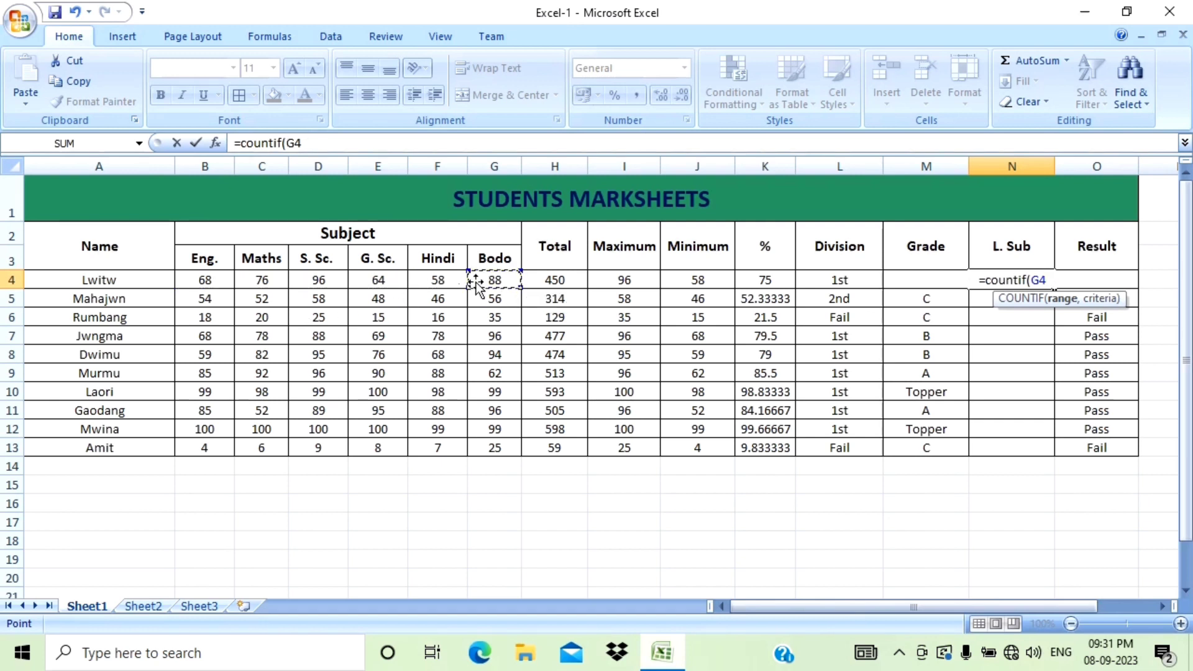
{"action": "left_click", "coordinate": [211, 280]}
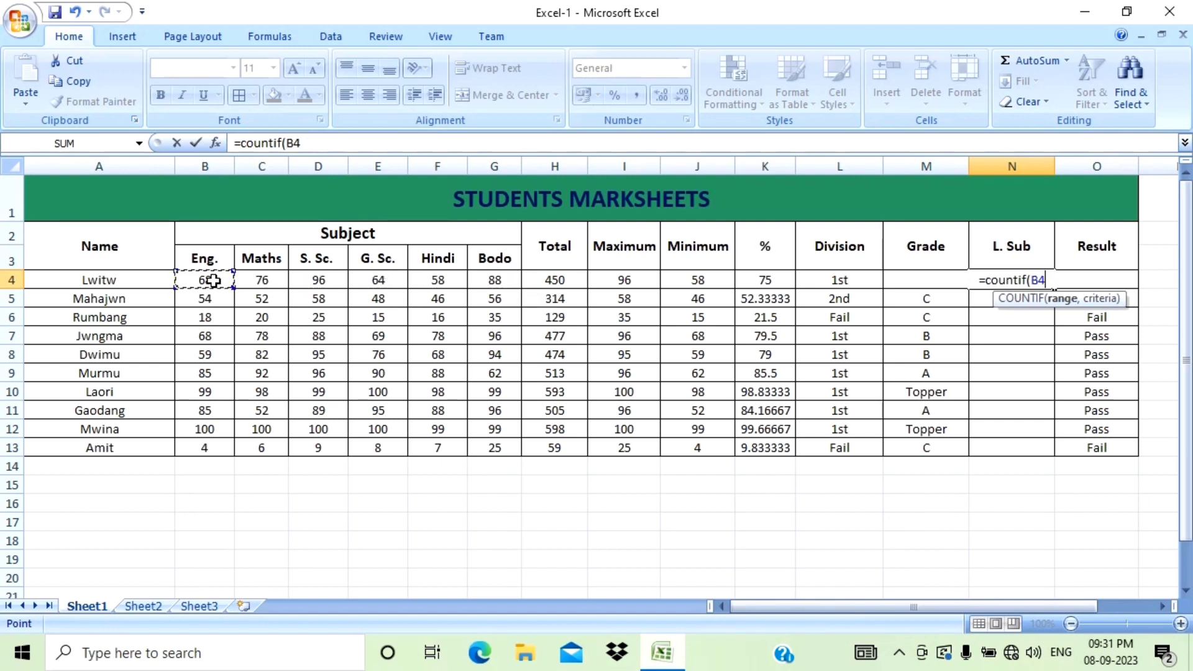
{"action": "left_click_drag", "start_coordinate": [213, 281], "coordinate": [491, 280]}
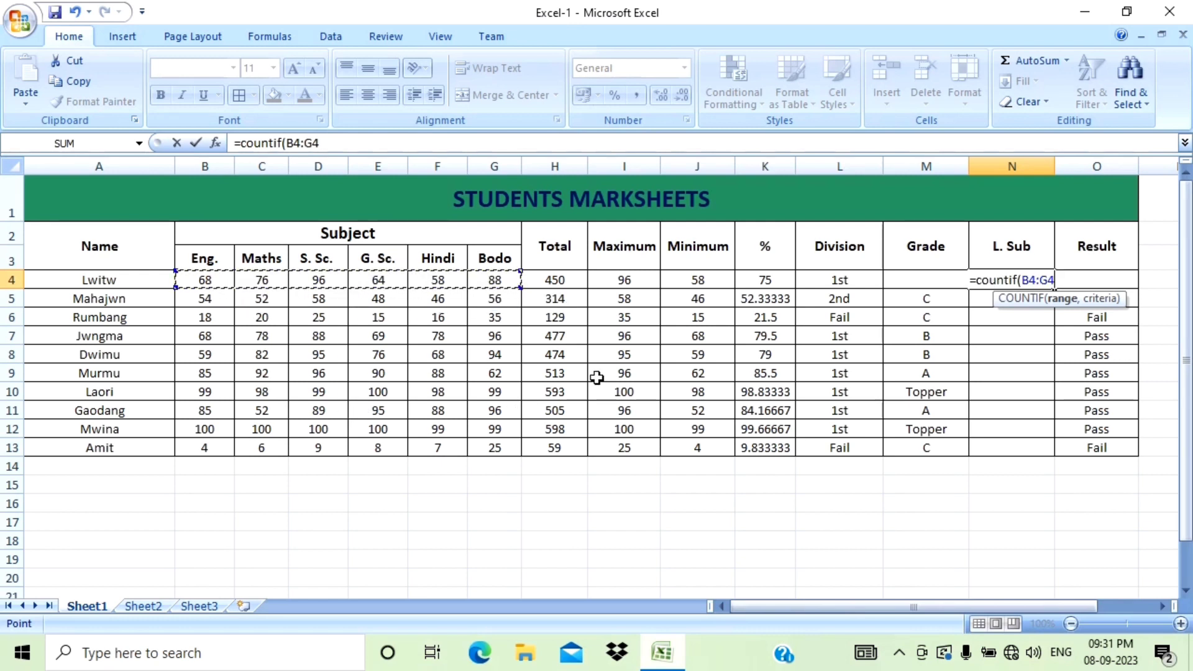
{"action": "type", "text": ","}
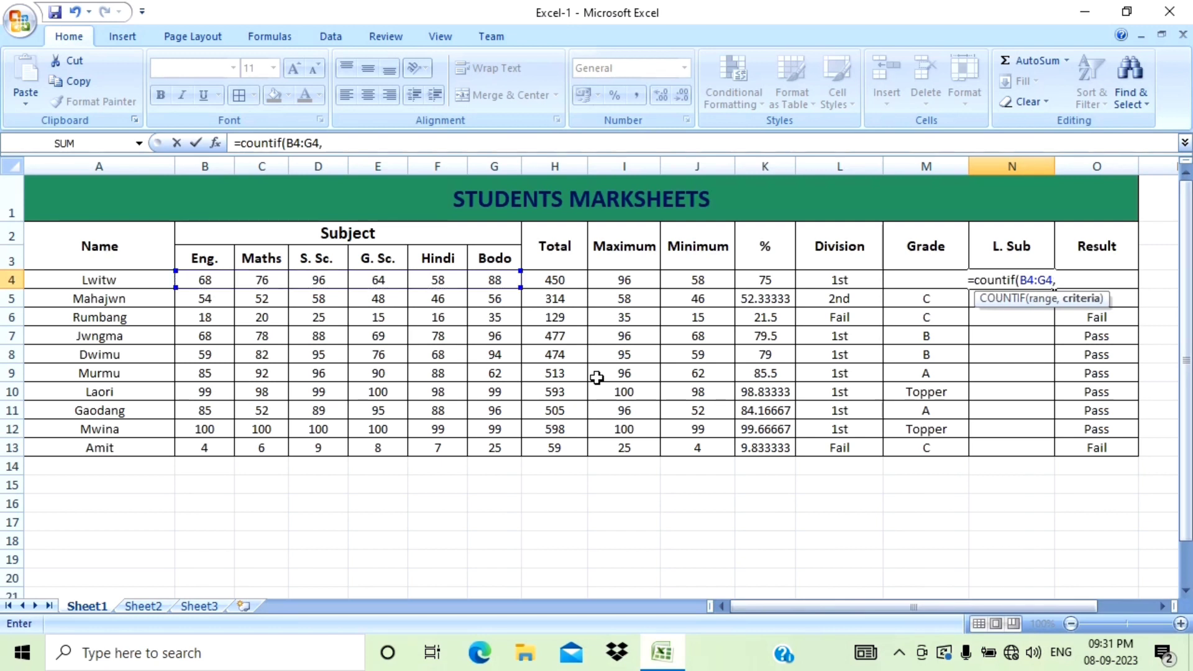
{"action": "type", "text": "\""}
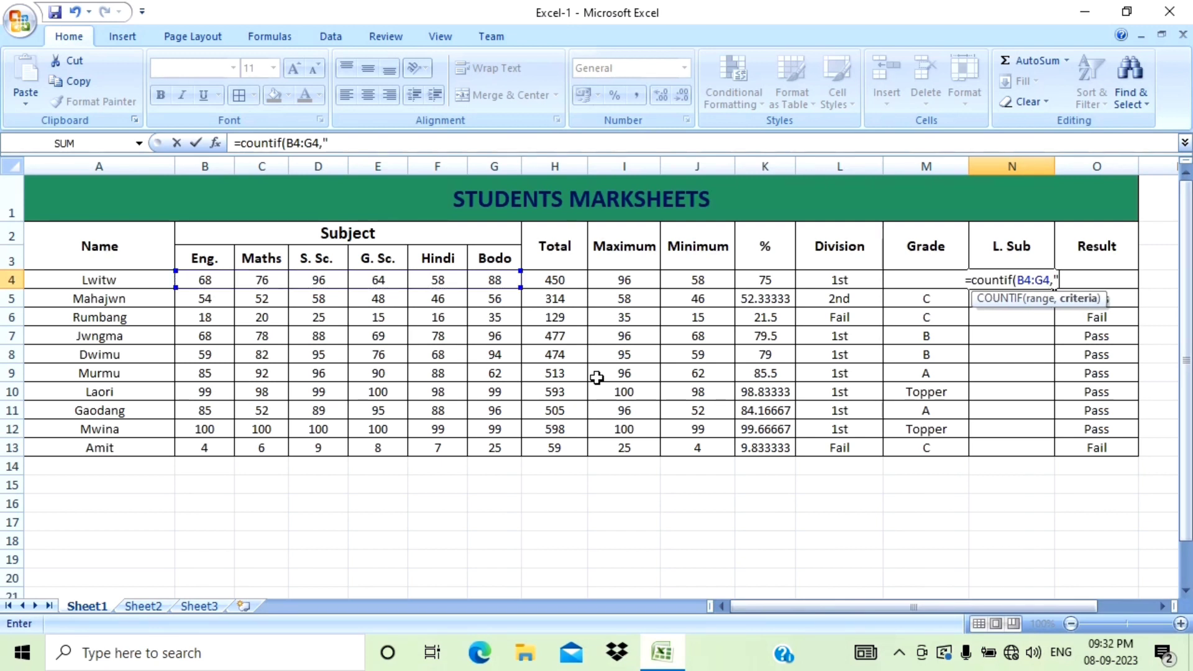
{"action": "type", "text": ">"}
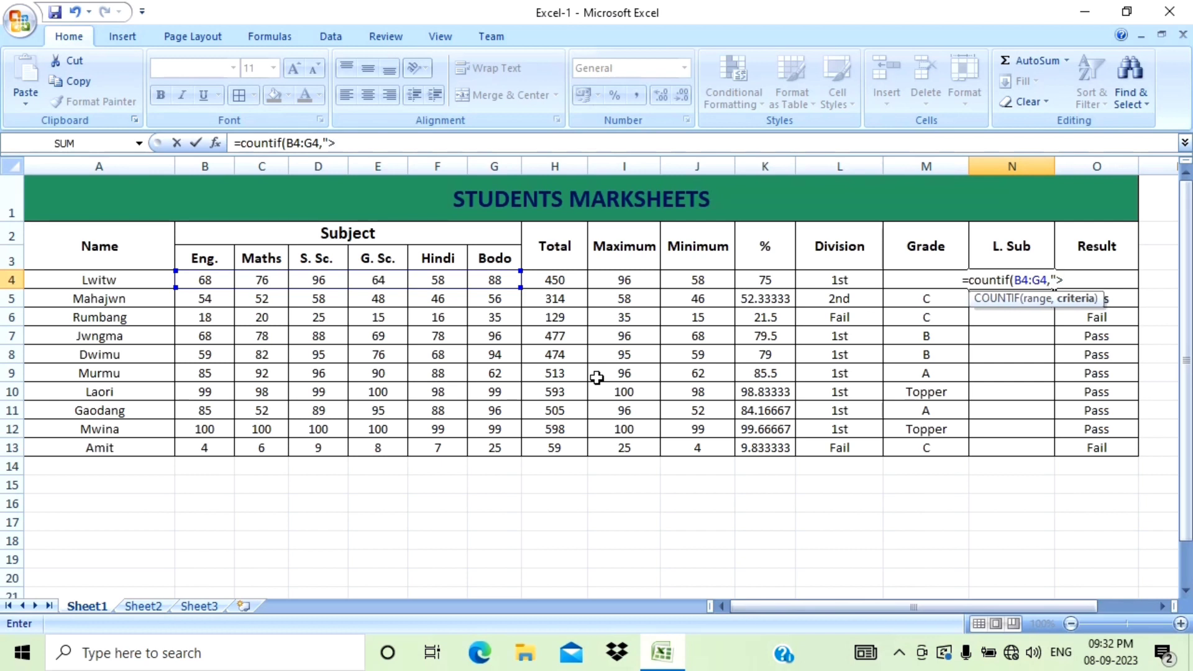
{"action": "type", "text": "="}
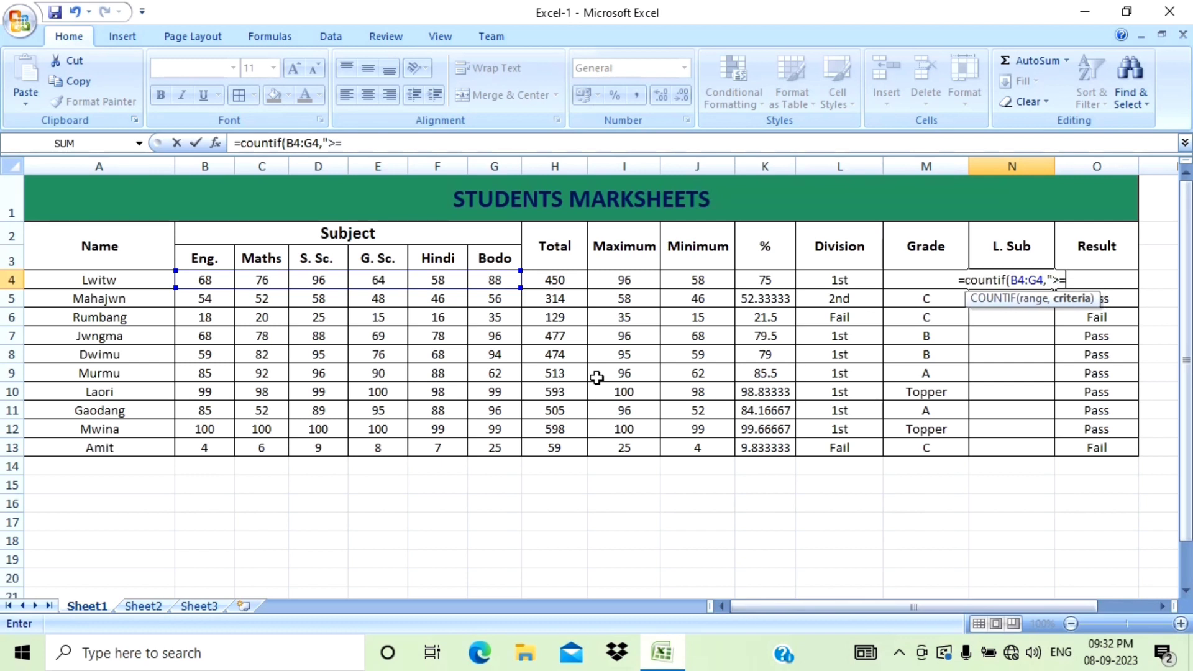
{"action": "type", "text": "80"}
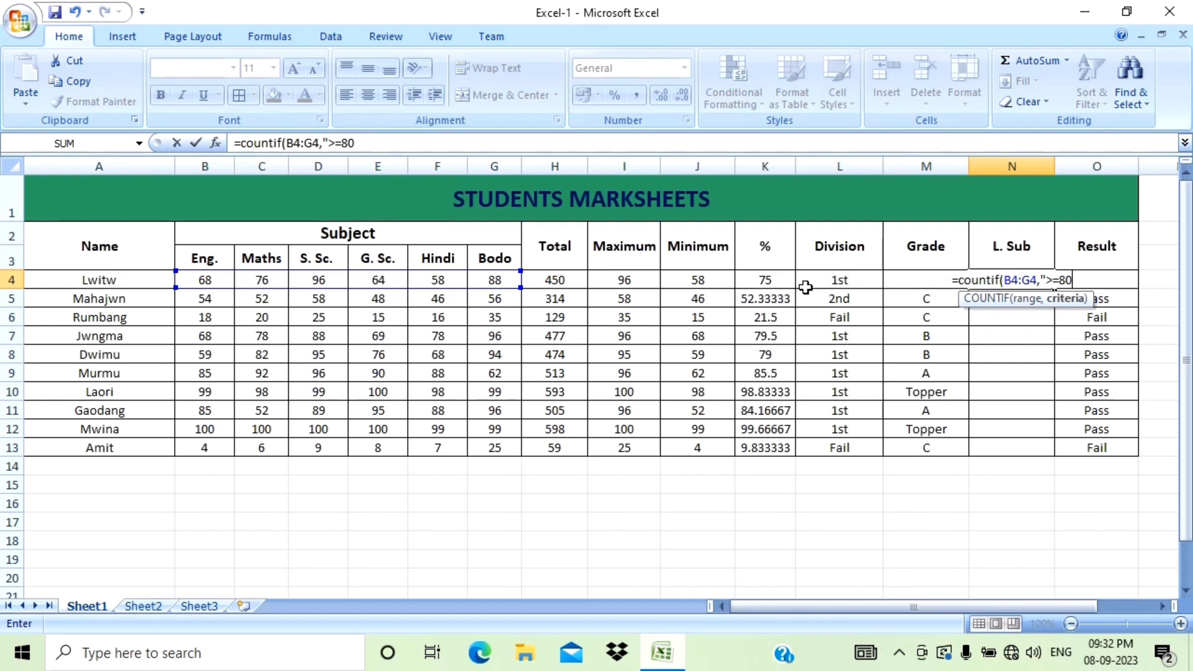
Add the criteria ">=80" to the COUNTIF formula and enter it.
{"action": "type", "text": "\""}
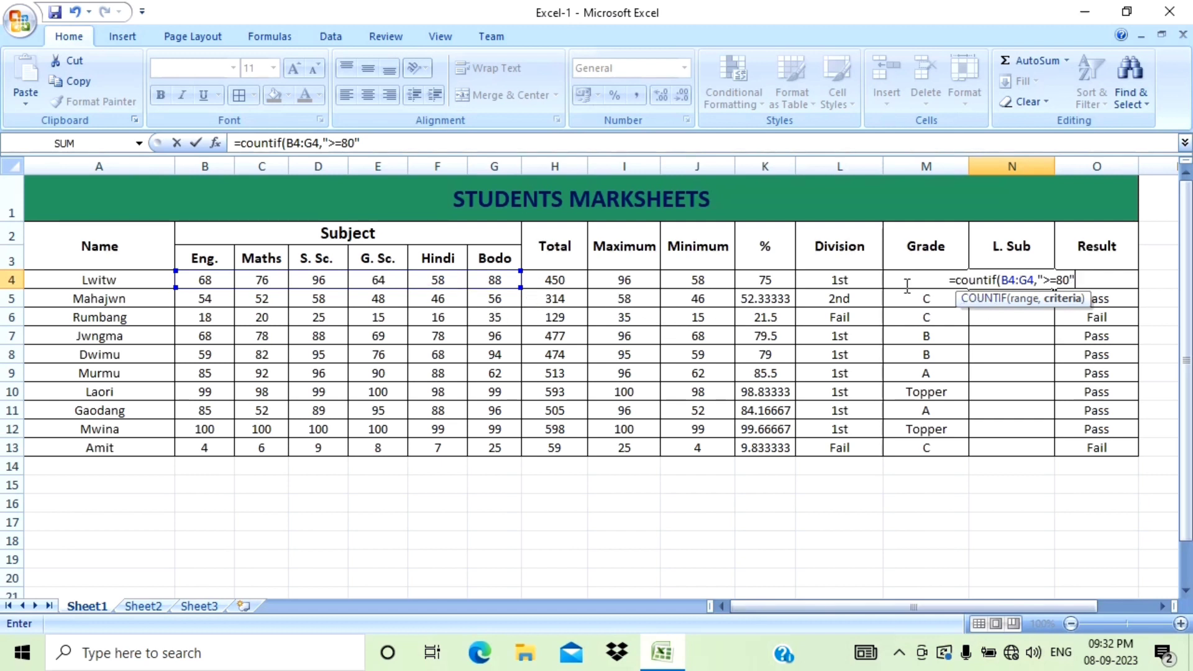
{"action": "key", "text": "Return"}
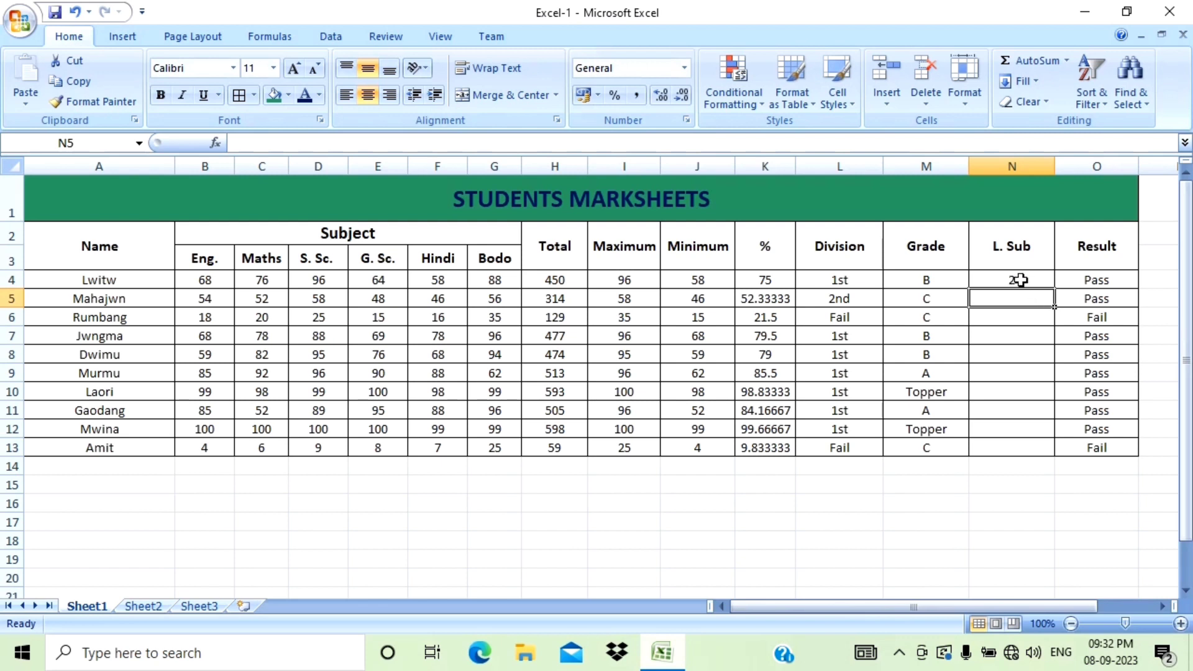
Fill the L. Sub formula down from N4 through row 13.
{"action": "left_click", "coordinate": [1040, 277]}
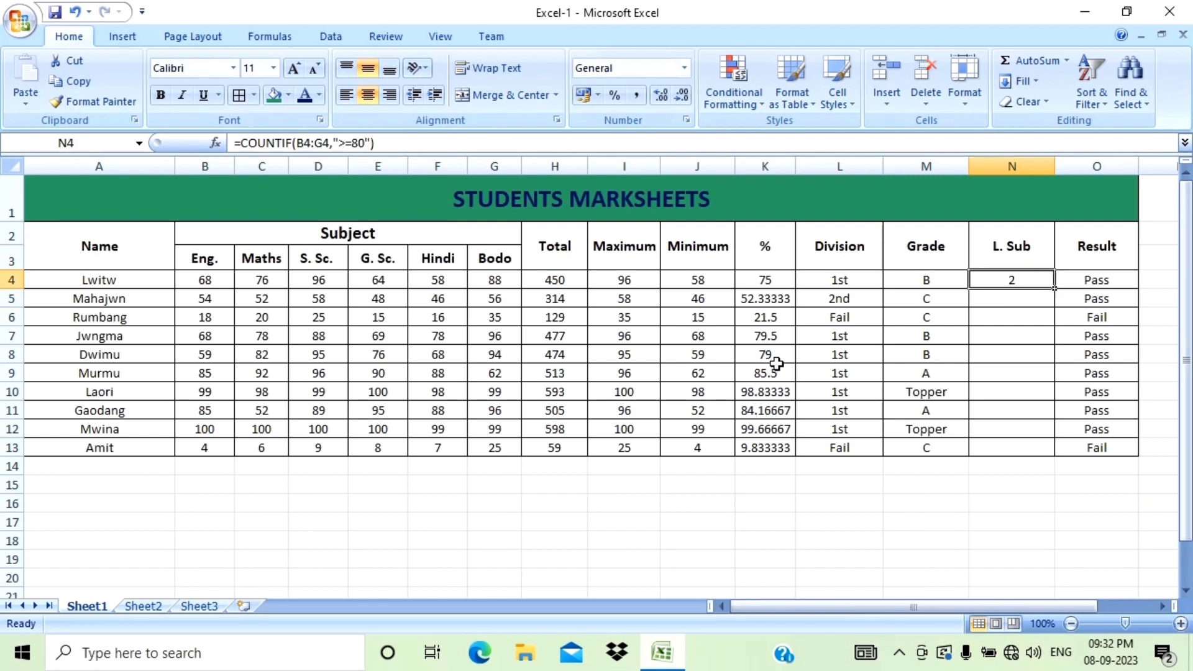
{"action": "left_click_drag", "start_coordinate": [1056, 287], "coordinate": [1070, 452]}
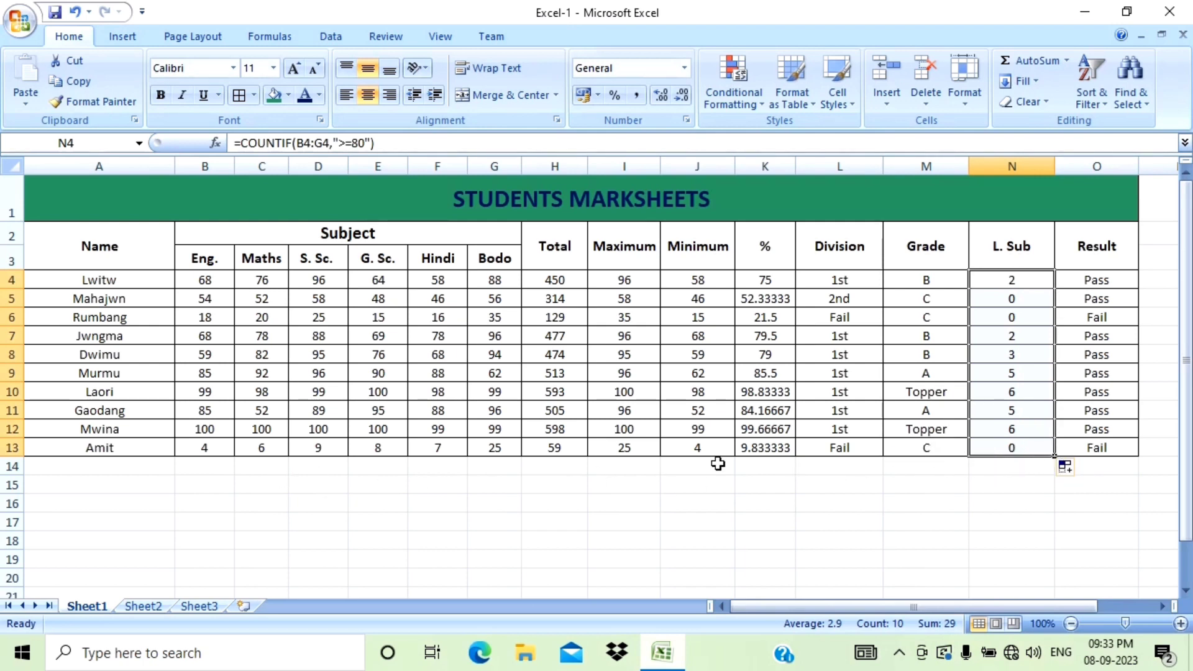
Start a COUNTIF formula in cell I18 using all subject marks B4:G13 as the range.
{"action": "scroll", "coordinate": [629, 445], "scroll_direction": "down", "scroll_amount": 2}
{"action": "scroll", "coordinate": [476, 385], "scroll_direction": "up", "scroll_amount": 2}
{"action": "left_click", "coordinate": [624, 542]}
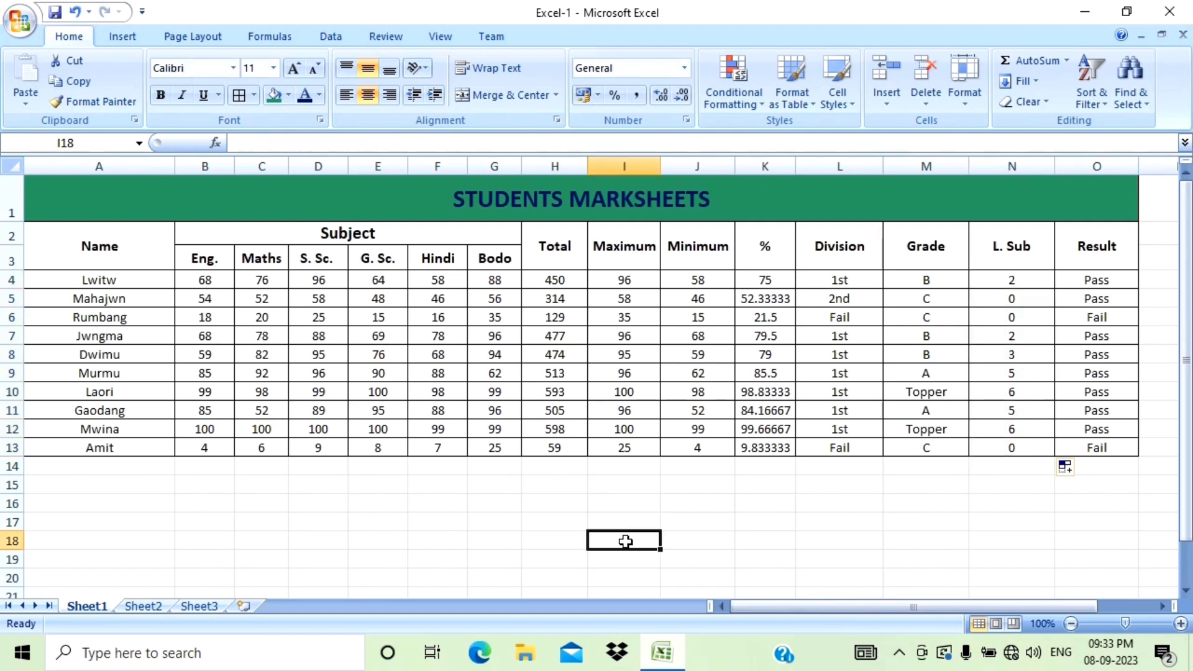
{"action": "type", "text": "="}
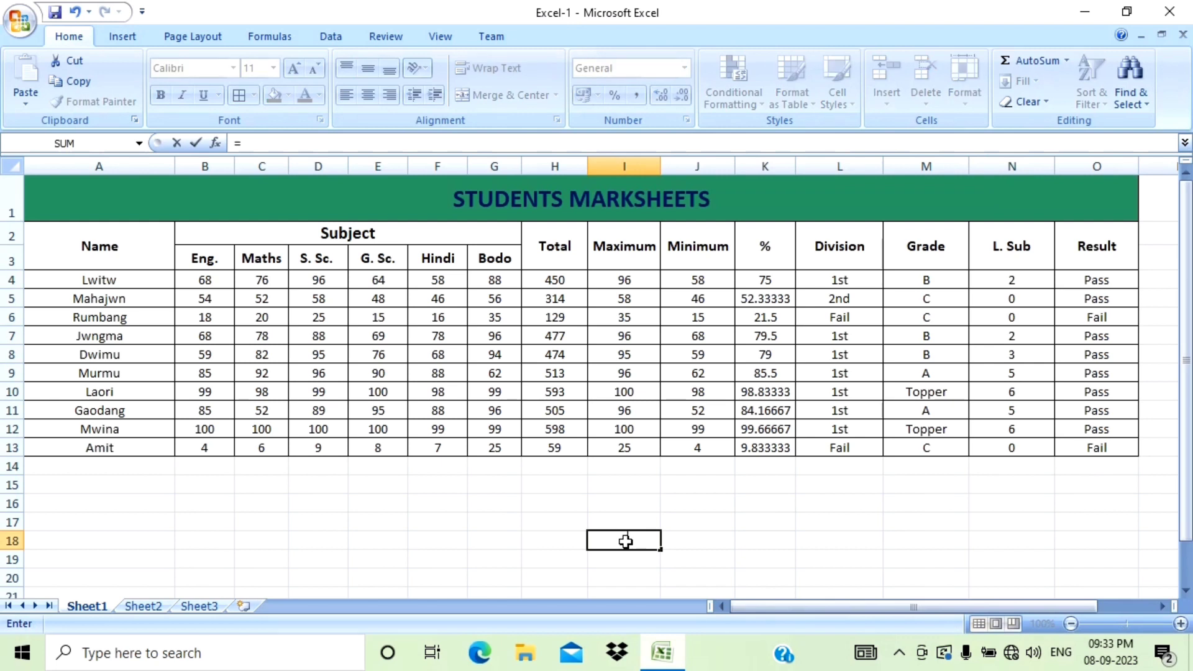
{"action": "type", "text": "couny"}
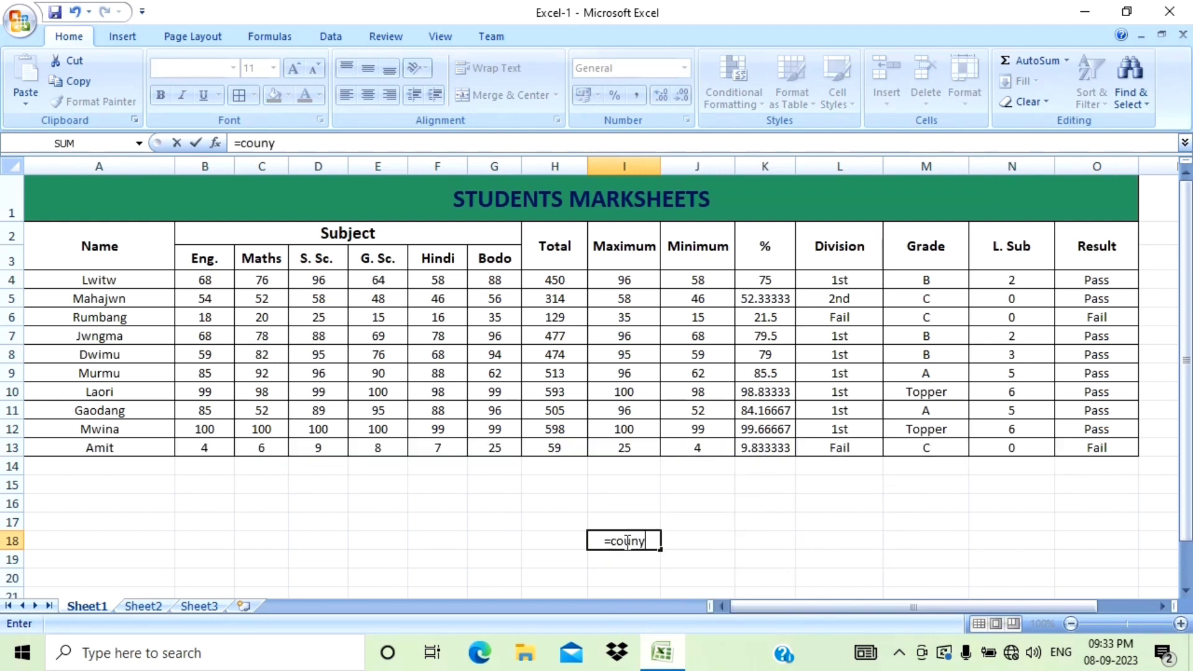
{"action": "key", "text": "BackSpace"}
{"action": "type", "text": "tif"}
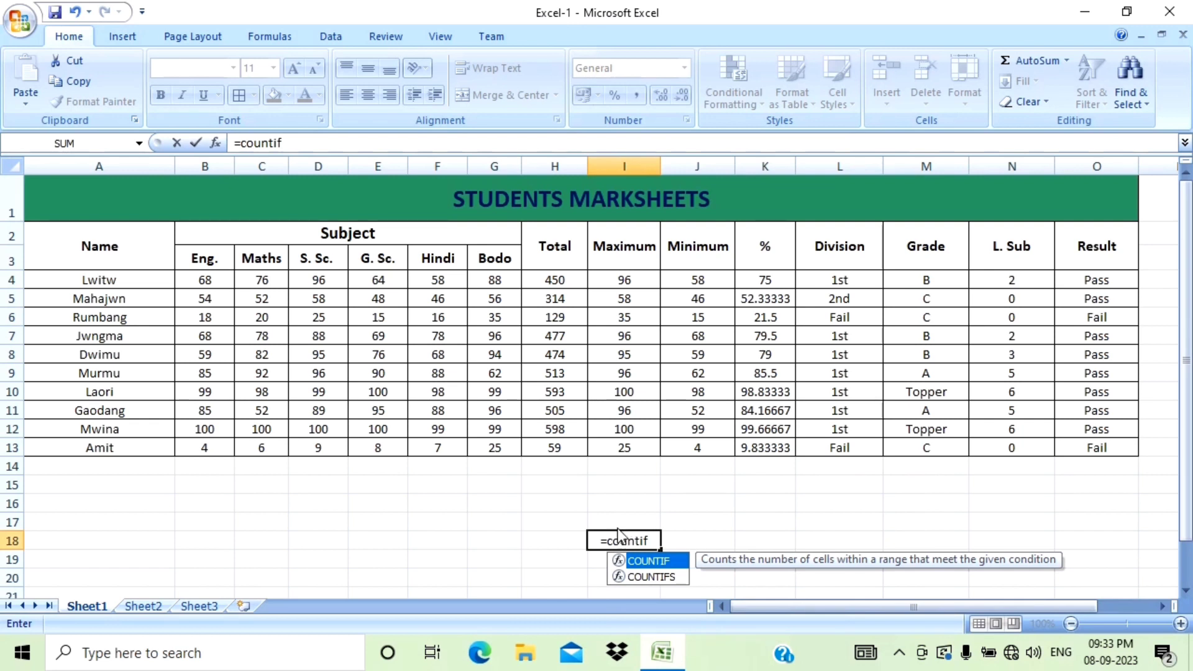
{"action": "type", "text": "("}
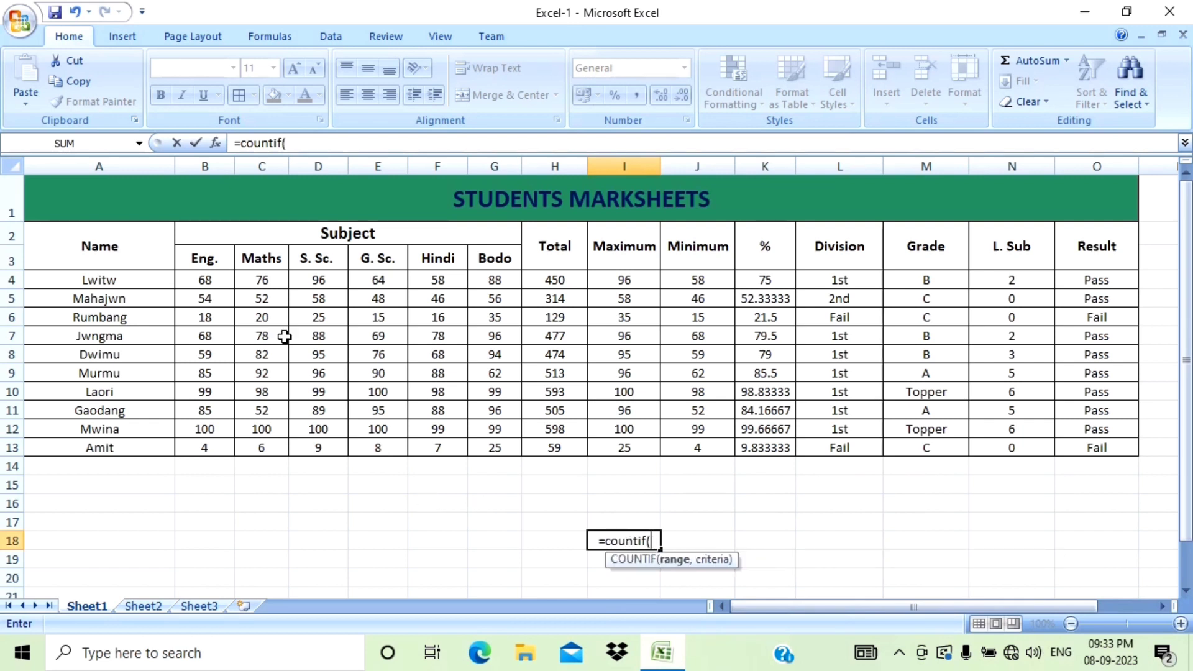
{"action": "left_click", "coordinate": [220, 285]}
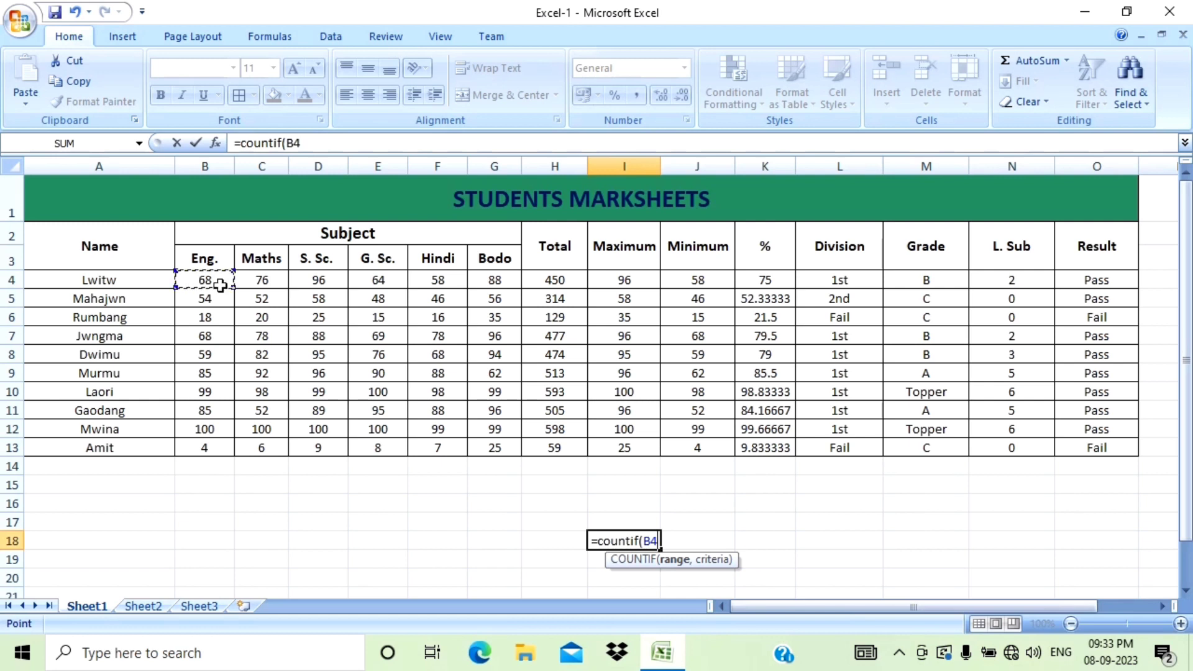
{"action": "left_click_drag", "start_coordinate": [221, 285], "coordinate": [492, 452]}
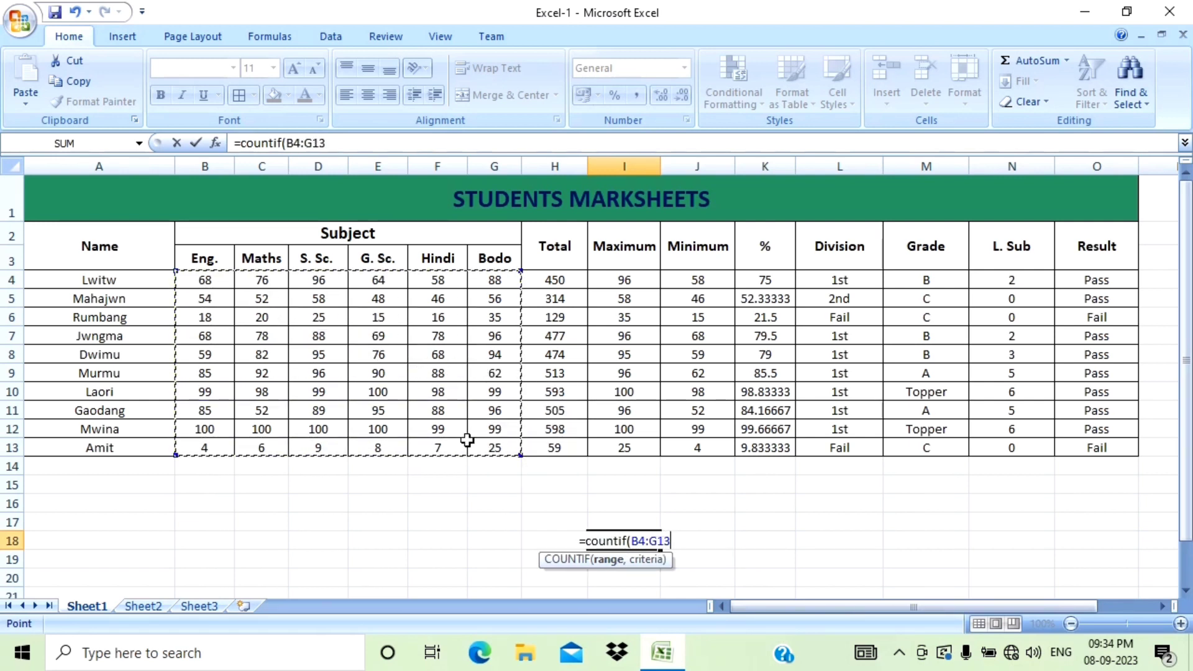
Add the criteria ">=80", close the bracket and enter the formula in I18.
{"action": "type", "text": ","}
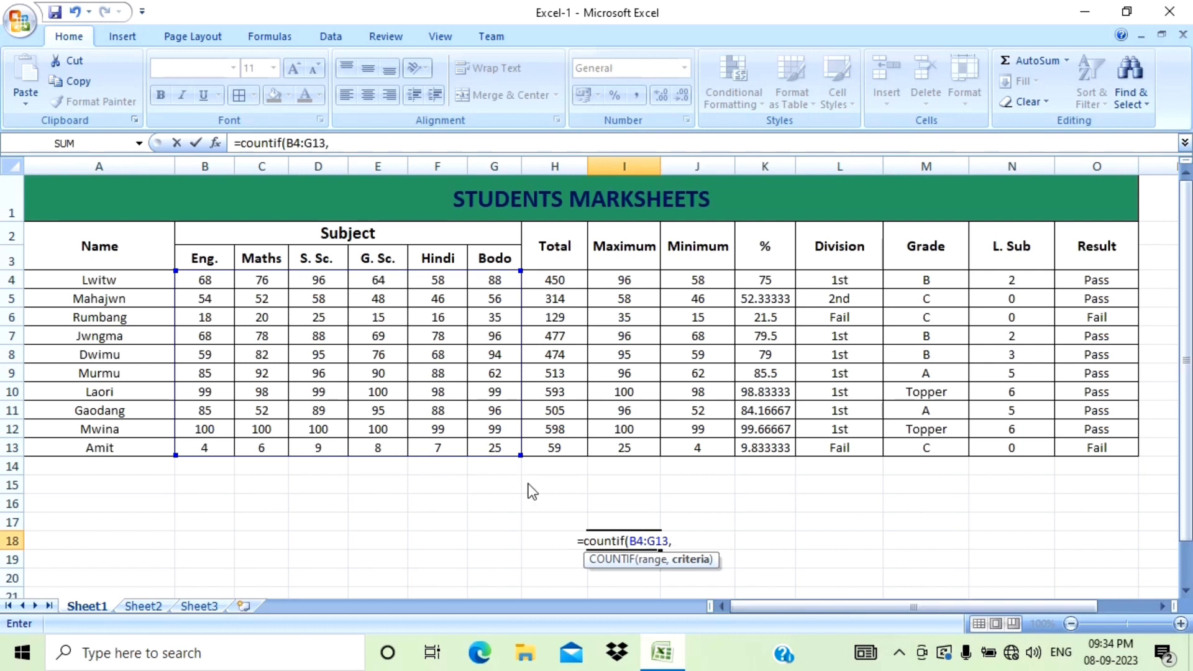
{"action": "type", "text": "\""}
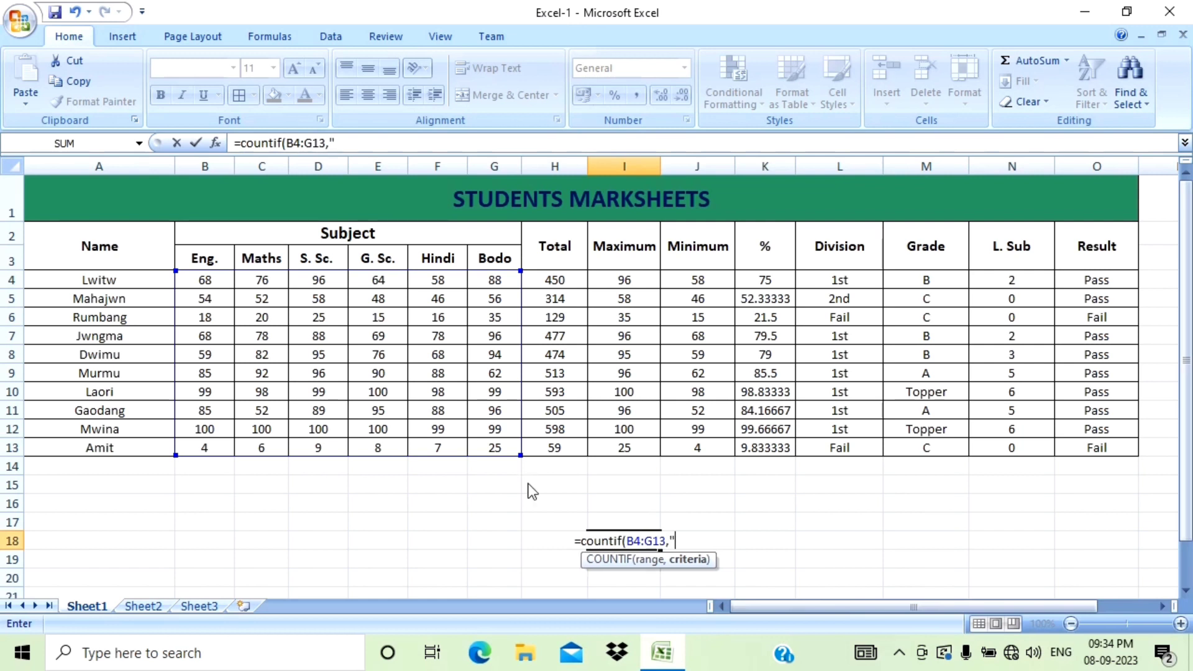
{"action": "type", "text": ">"}
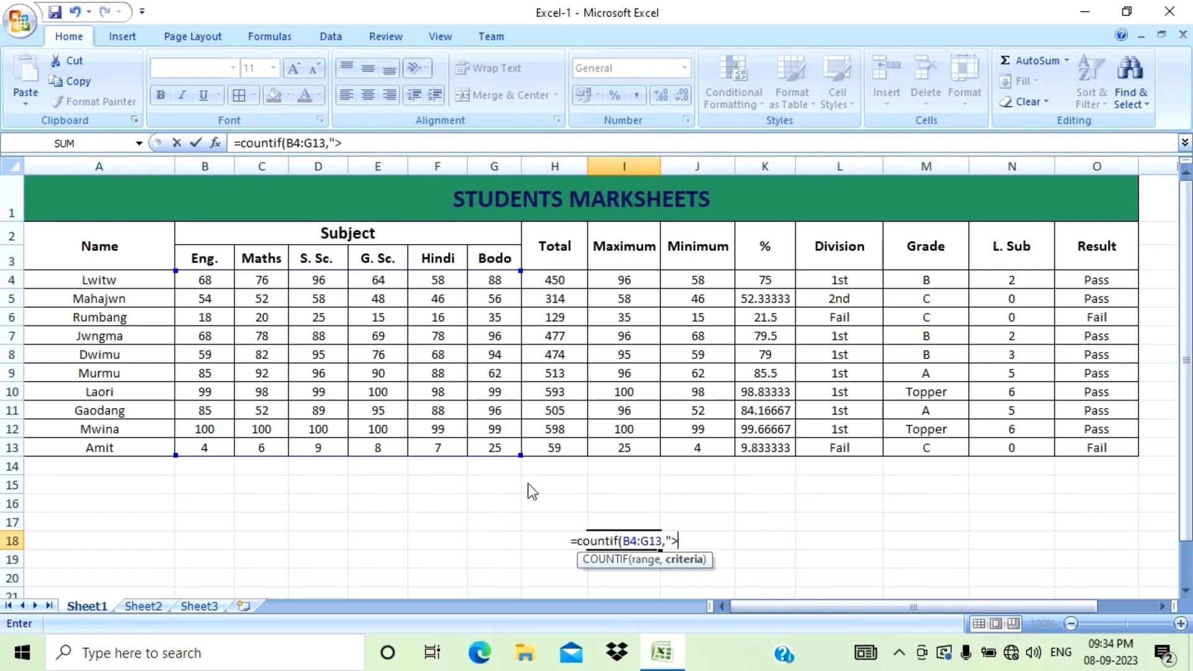
{"action": "type", "text": "="}
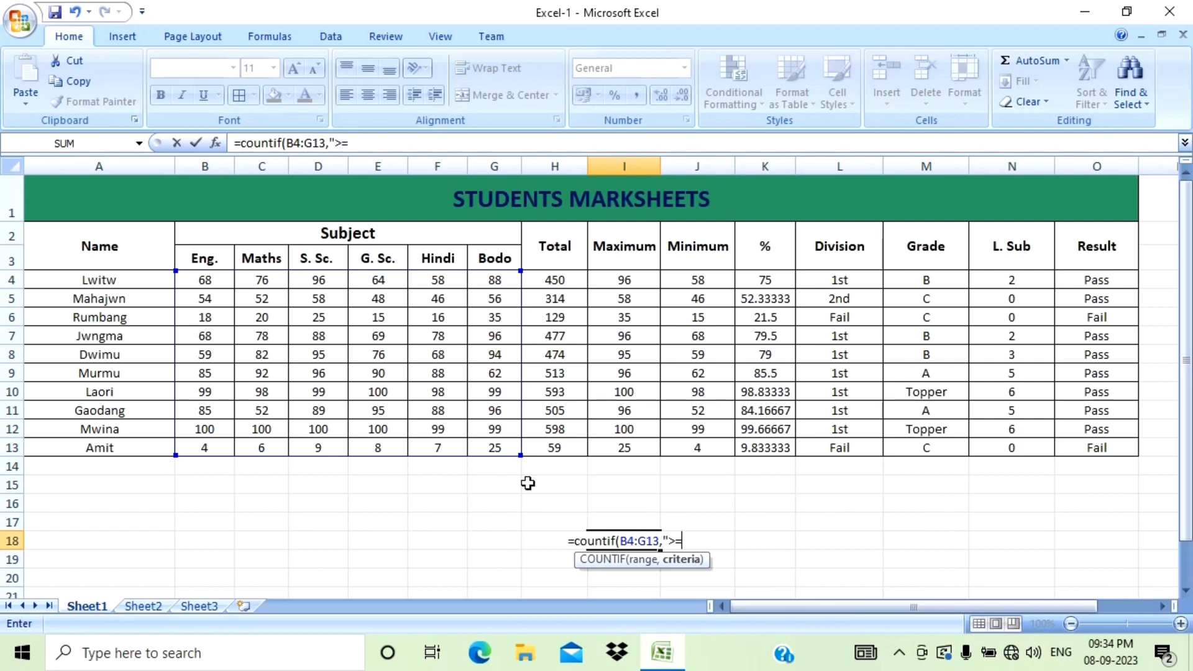
{"action": "type", "text": "80\""}
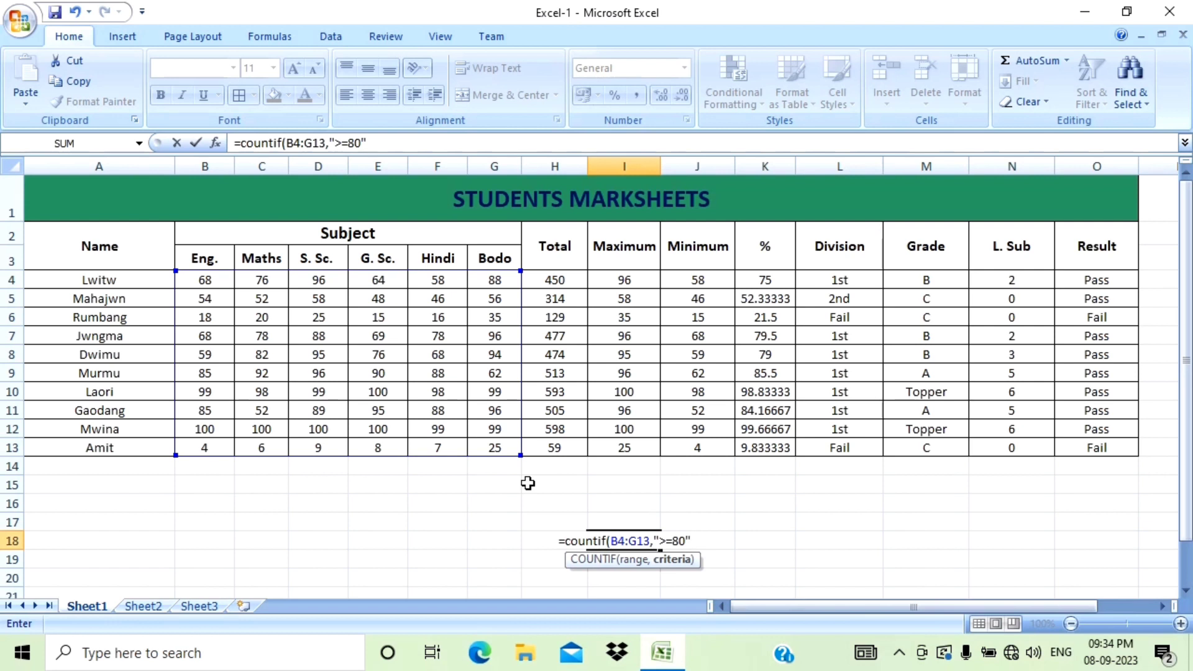
{"action": "type", "text": ")"}
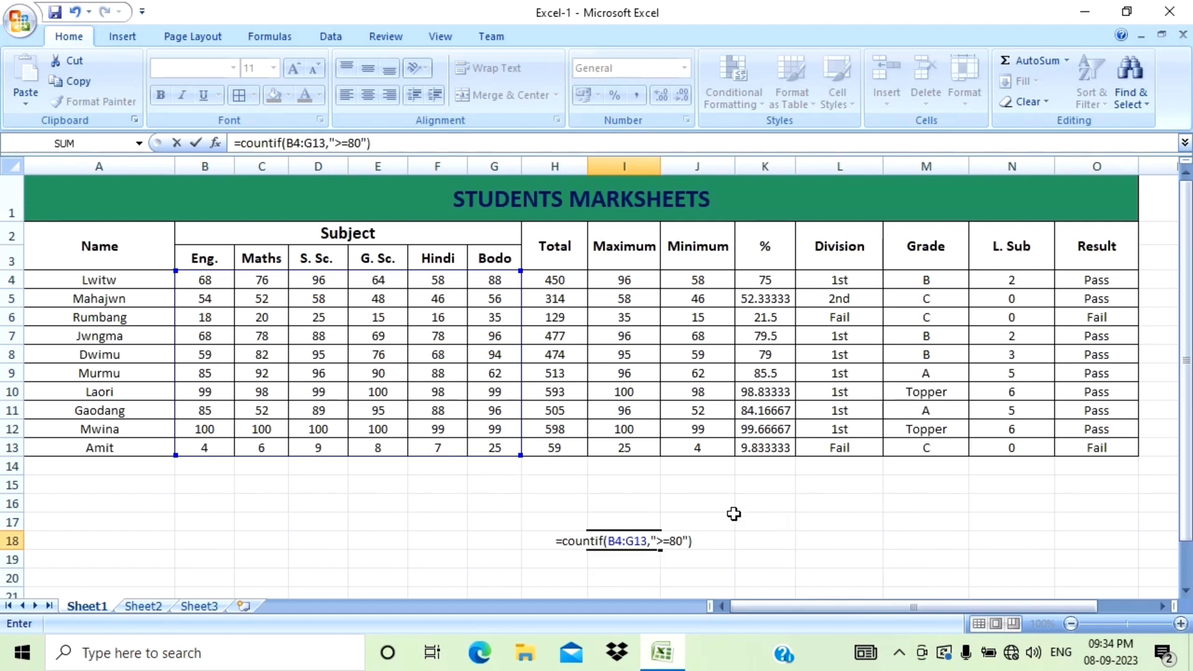
{"action": "key", "text": "Return"}
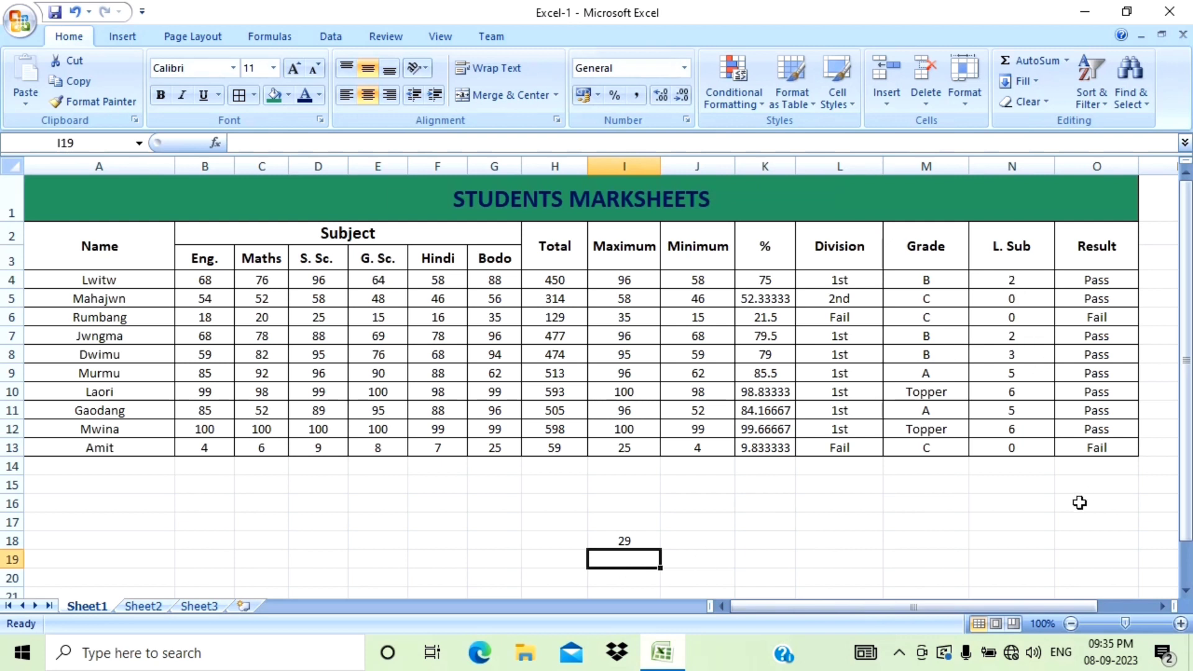
Enter a SUM formula in cell N14 totalling the L. Sub column N4:N13.
{"action": "left_click", "coordinate": [1016, 465]}
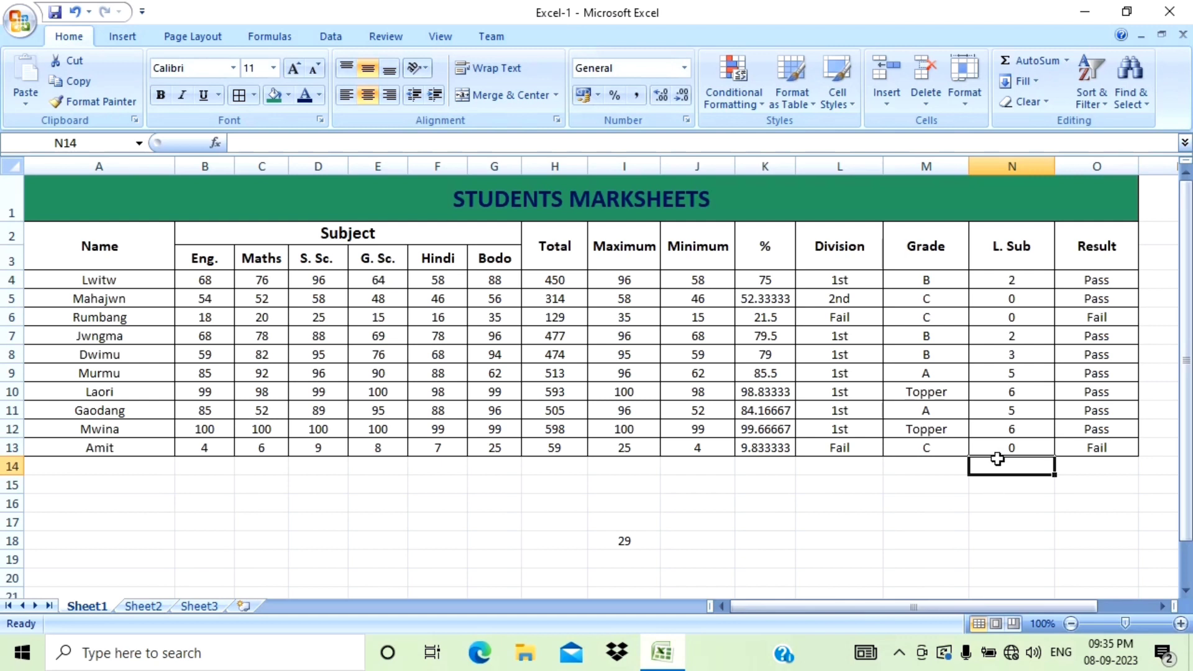
{"action": "type", "text": "=s"}
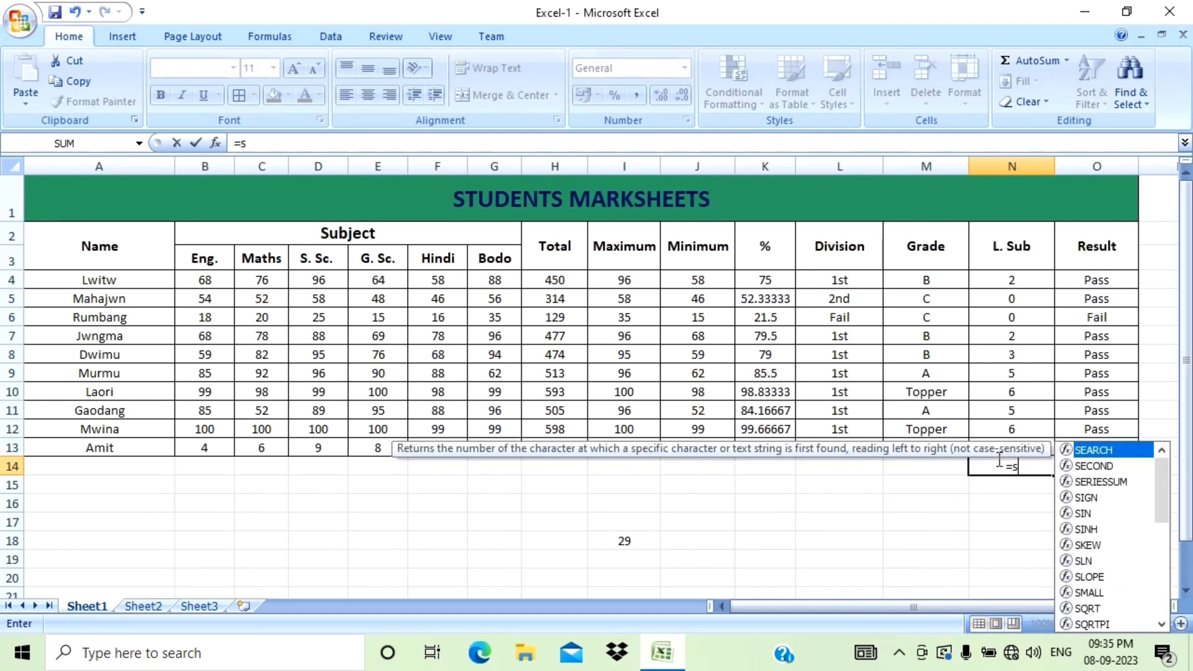
{"action": "type", "text": "um("}
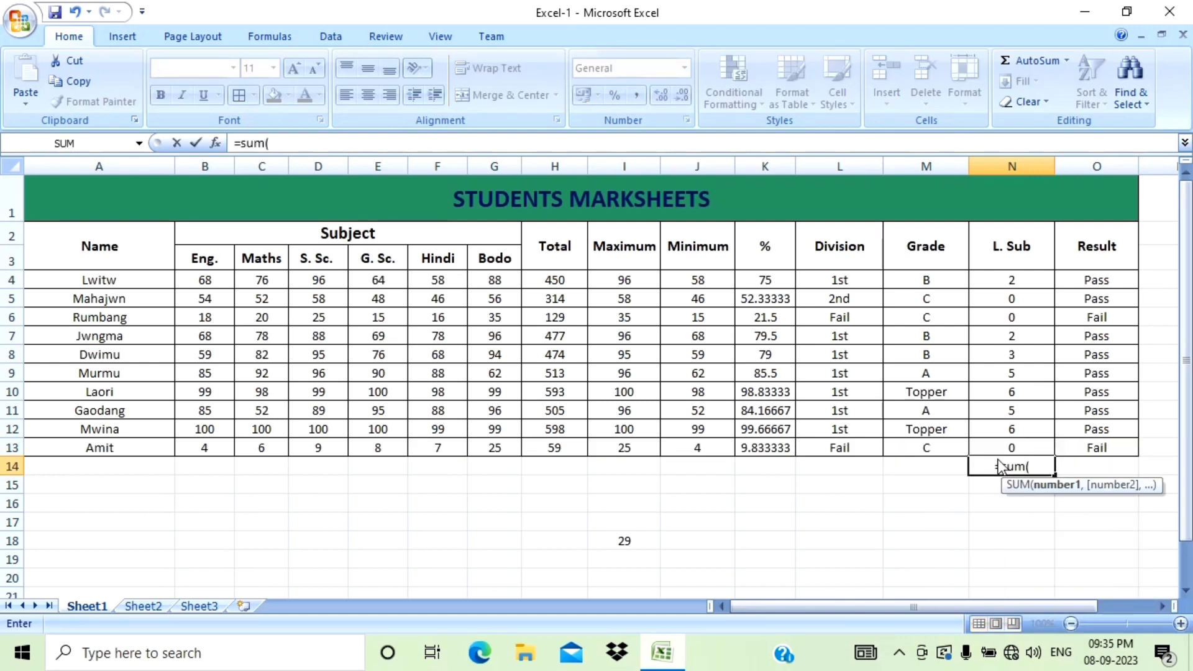
{"action": "left_click", "coordinate": [1012, 280]}
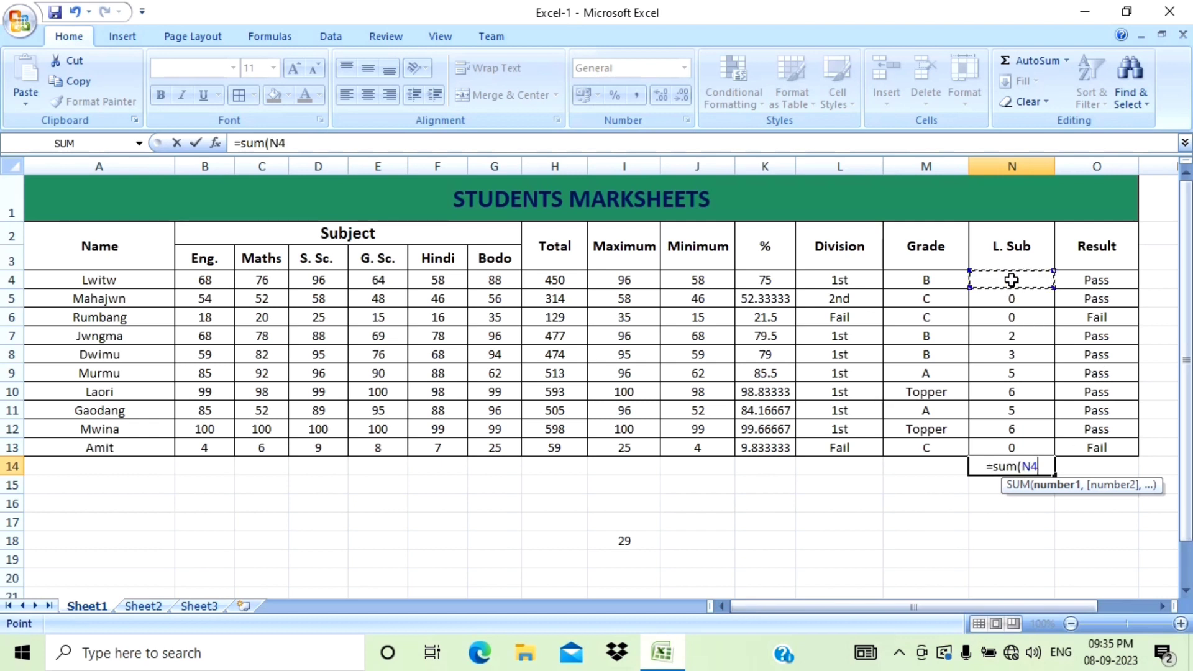
{"action": "left_click_drag", "start_coordinate": [1012, 279], "coordinate": [1007, 448]}
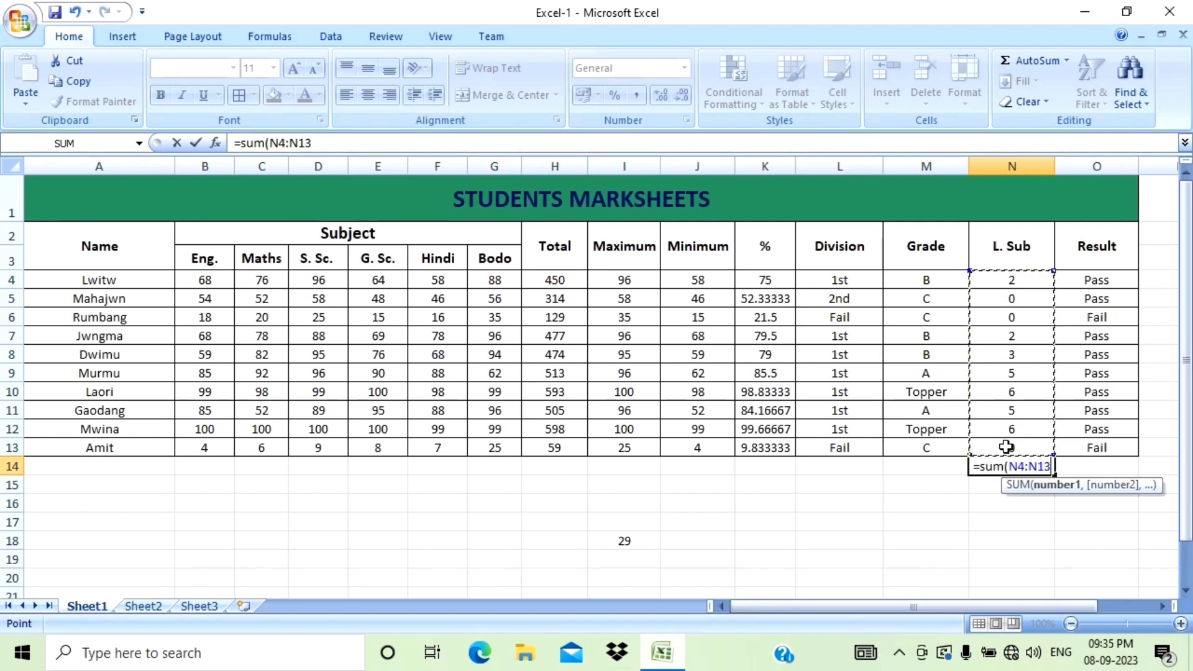
{"action": "key", "text": "Return"}
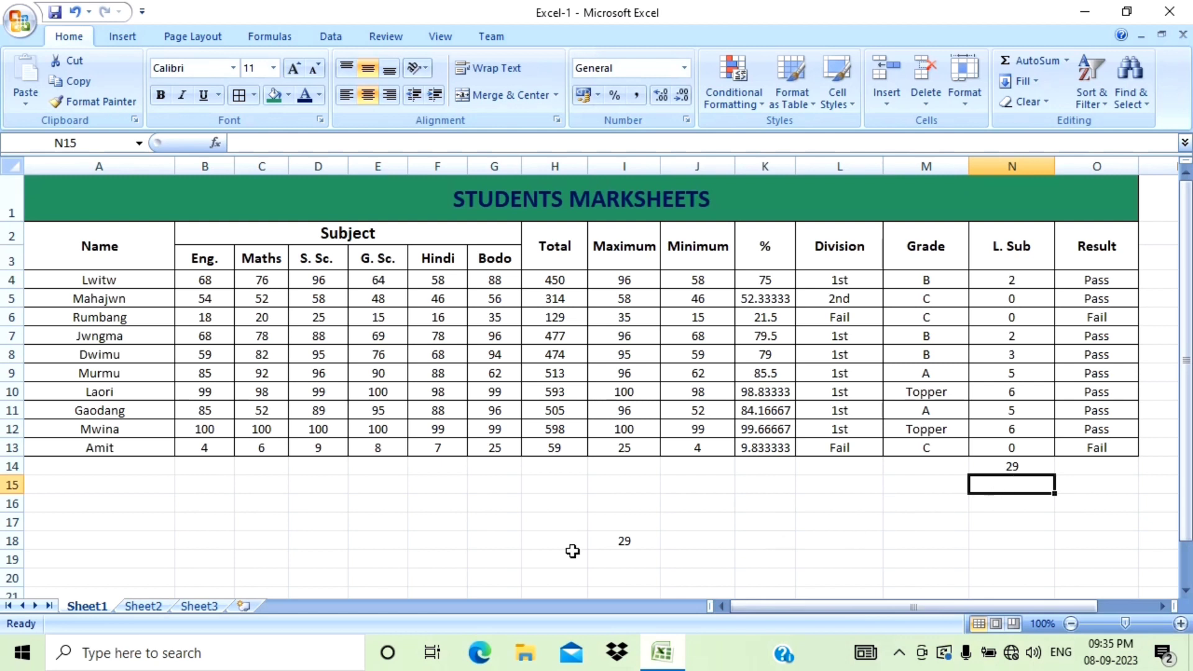